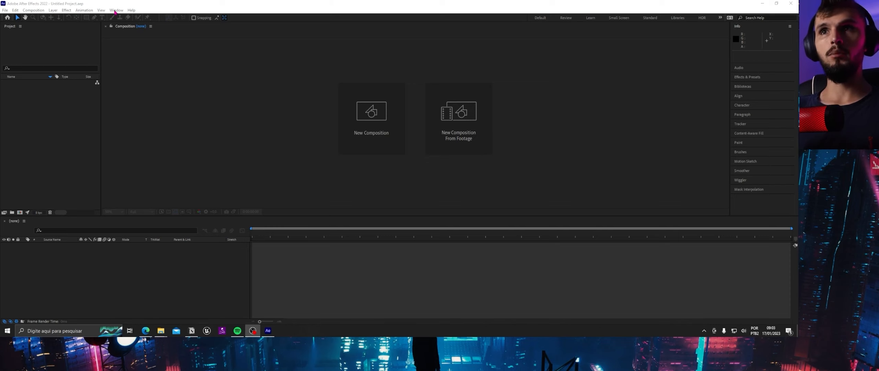
left_click_drag(8, 28, 53, 61)
left_click(19, 40)
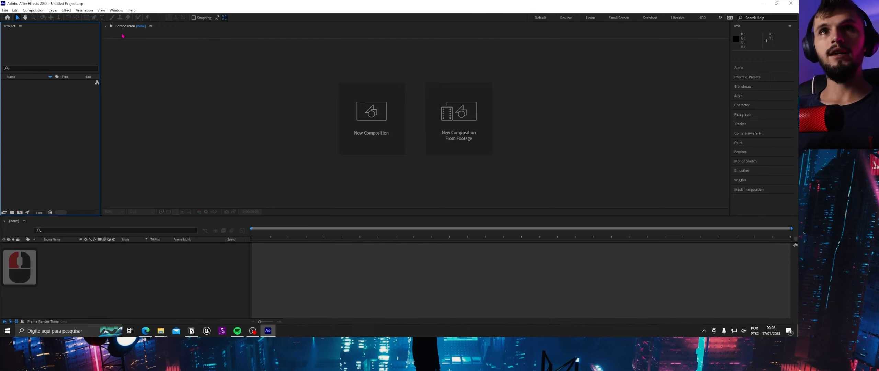
left_click(114, 10)
mouse_move(192, 17)
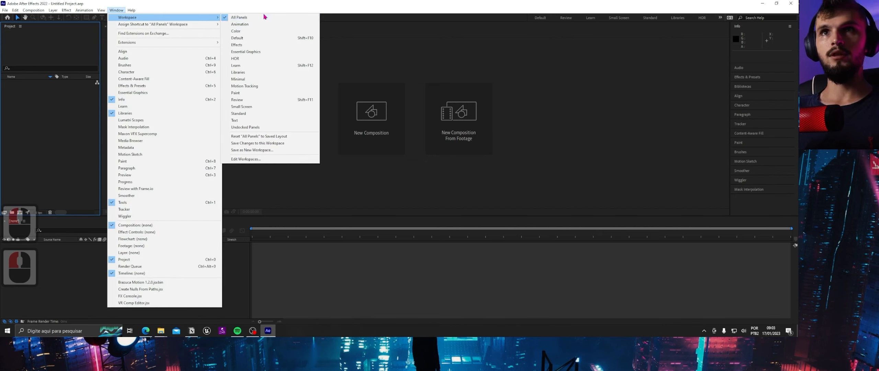
left_click(50, 123)
mouse_move(11, 29)
left_mouse_down()
mouse_move(462, 100)
mouse_move(49, 83)
mouse_move(17, 32)
left_mouse_up()
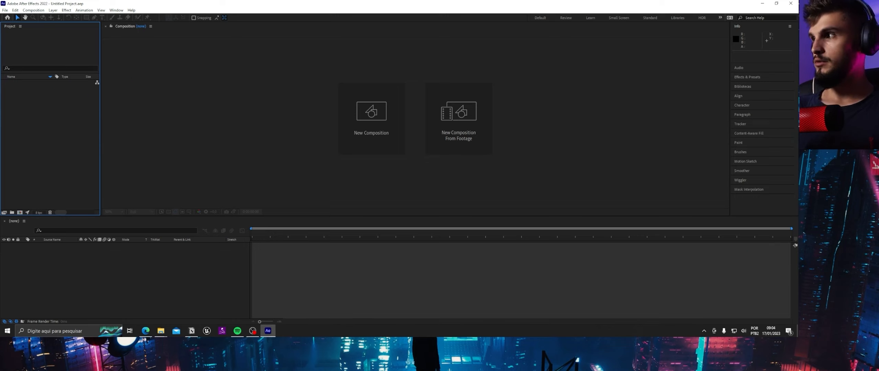
Import the Cachorro - 77626.mp4 video into the project and widen the project item list to show more columns
left_click_drag(464, 129, 63, 129)
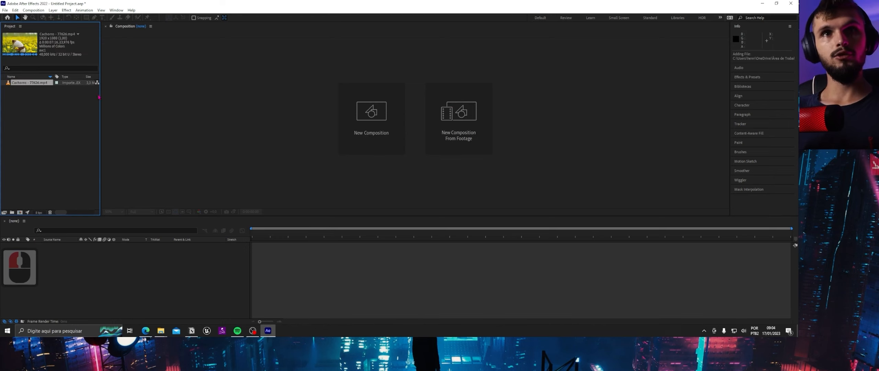
left_click_drag(104, 96, 183, 98)
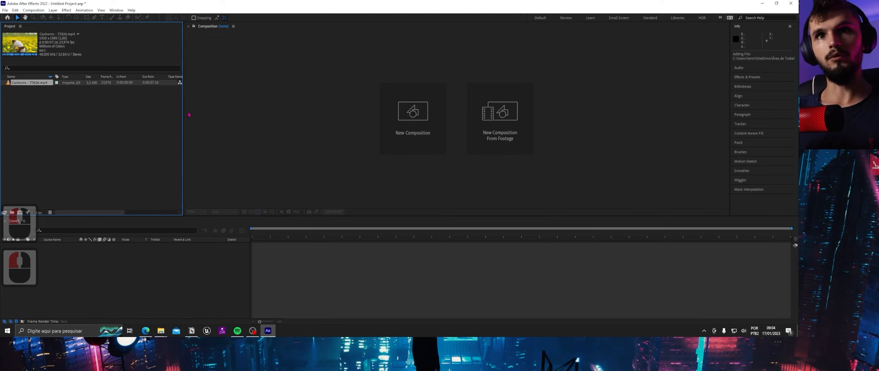
left_click_drag(183, 115, 163, 111)
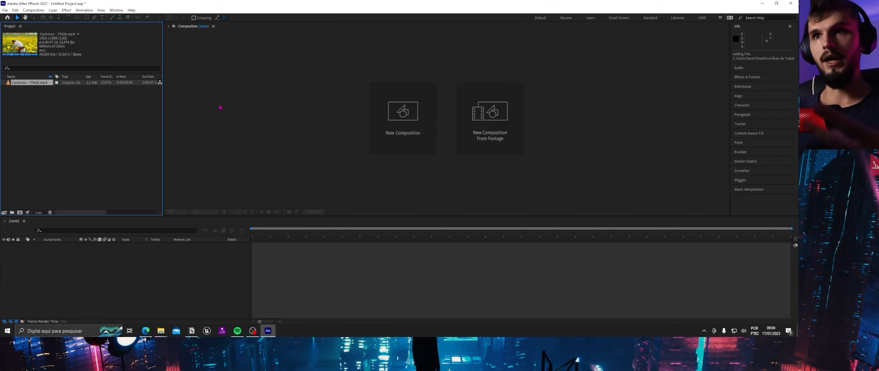
left_click(9, 94)
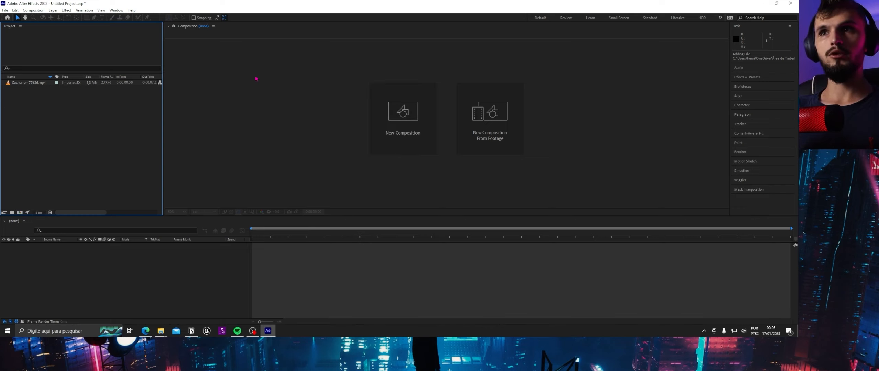
Create a new 1080 × 1080 px composition at 30 fps, 30 seconds long, with a black background
left_click(34, 10)
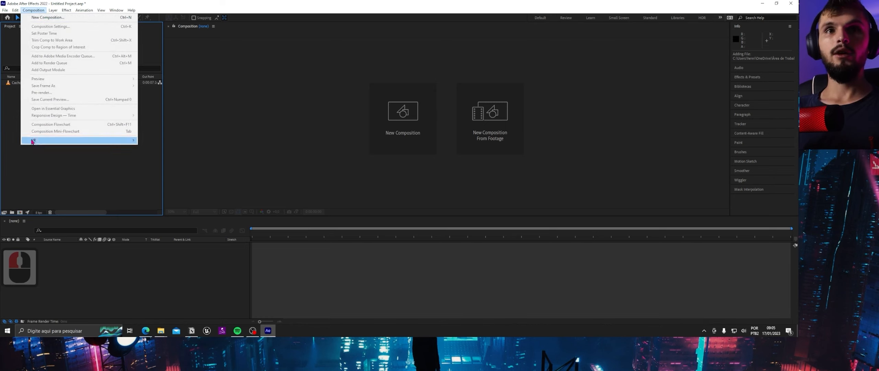
left_click(33, 188)
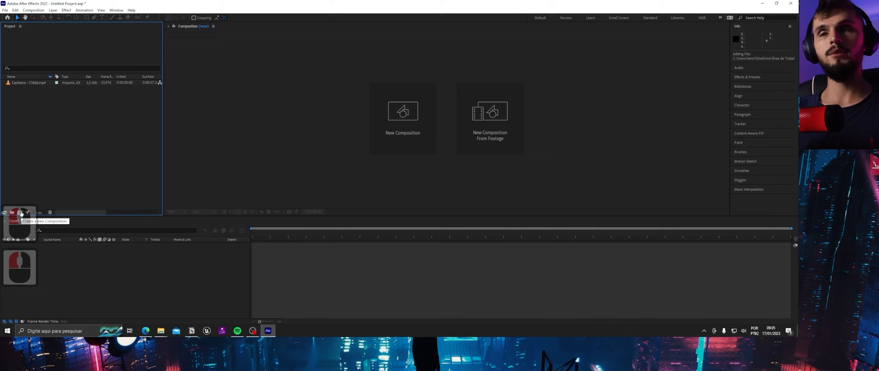
left_click(20, 213)
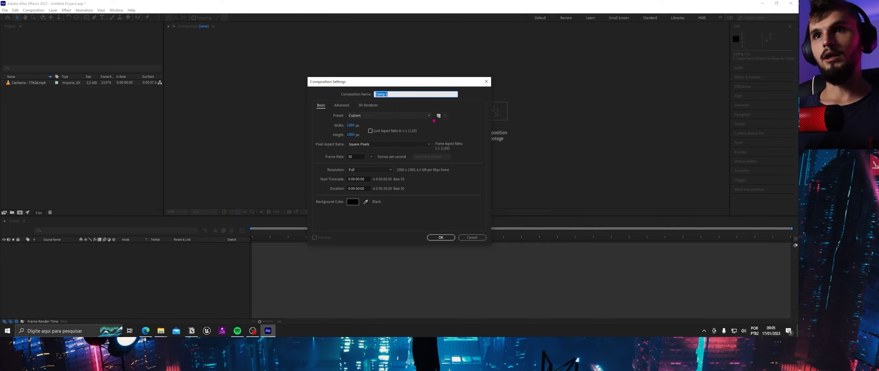
left_click(440, 237)
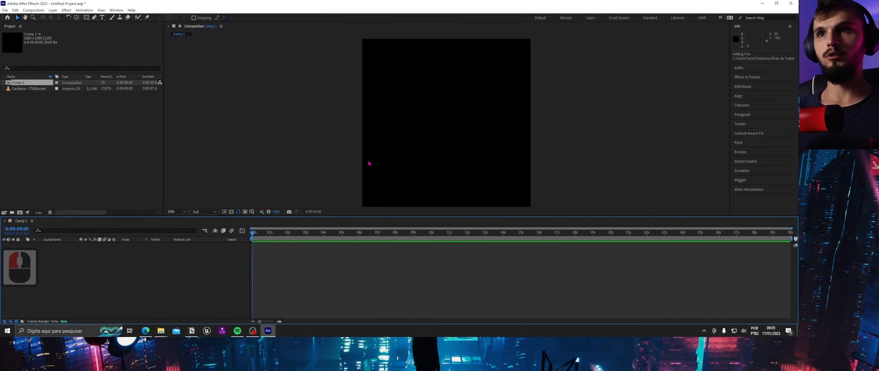
left_click_drag(258, 234, 243, 223)
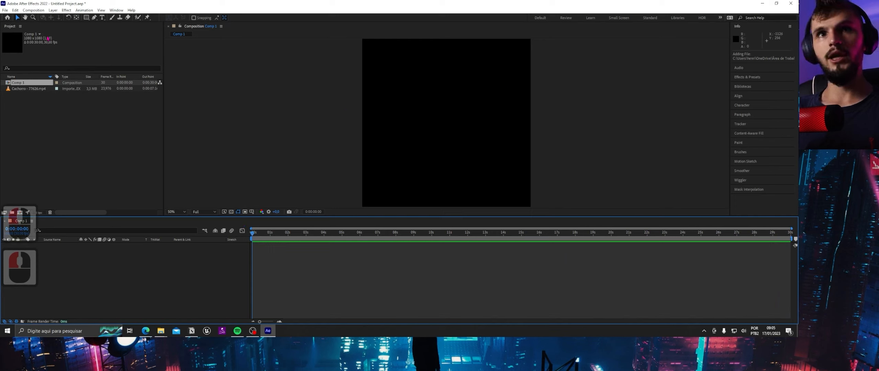
Set Comp 1's width to 1920 px and add the dog video to its timeline
left_click(33, 10)
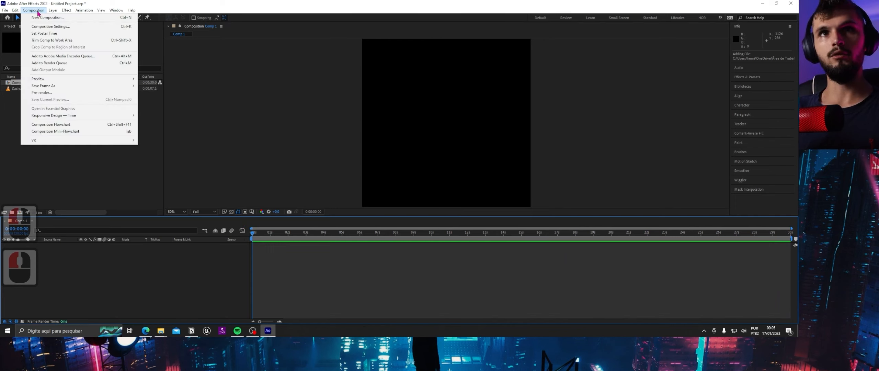
left_click(47, 27)
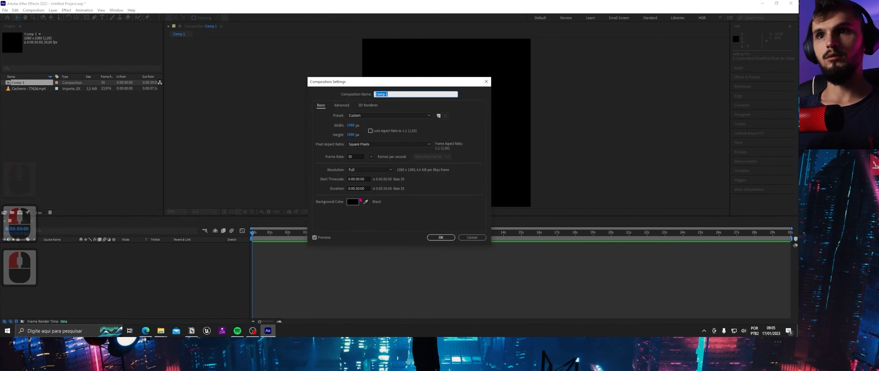
left_click(350, 125)
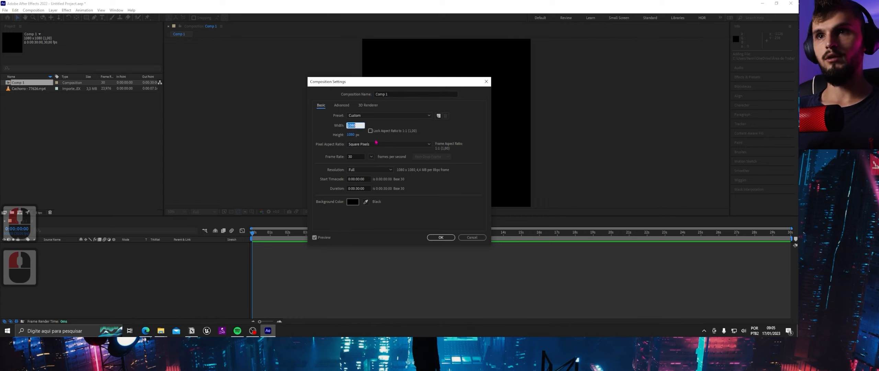
type("1920")
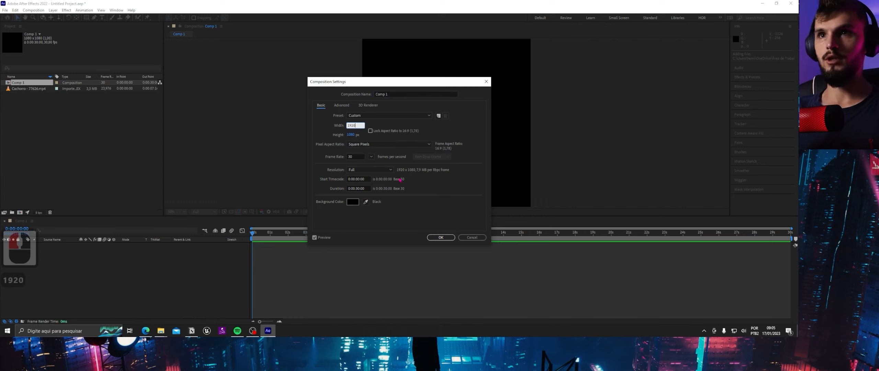
left_click(453, 238)
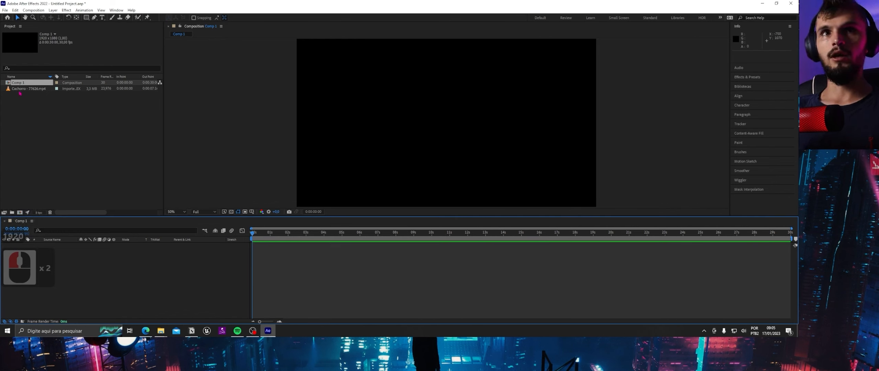
left_click_drag(28, 88, 56, 250)
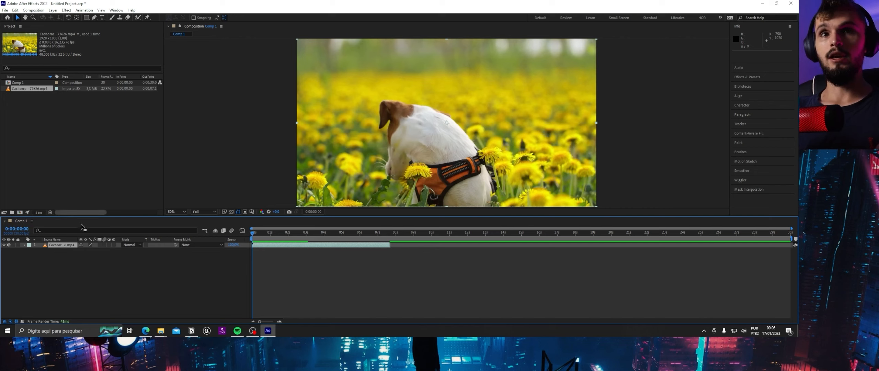
left_click(19, 222)
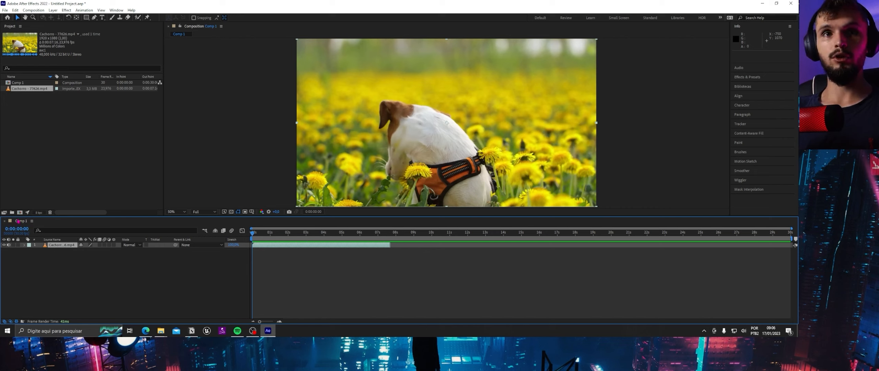
Create a second composition with a width of 1080 px and a pure red background colour
double_click(19, 212)
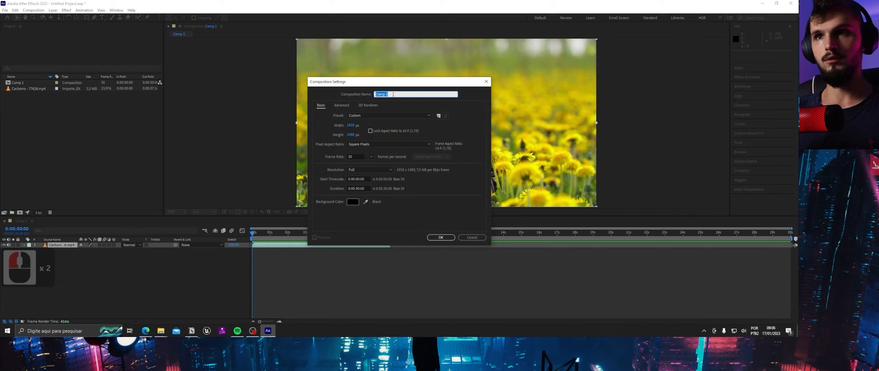
left_click(393, 95)
left_click(350, 125)
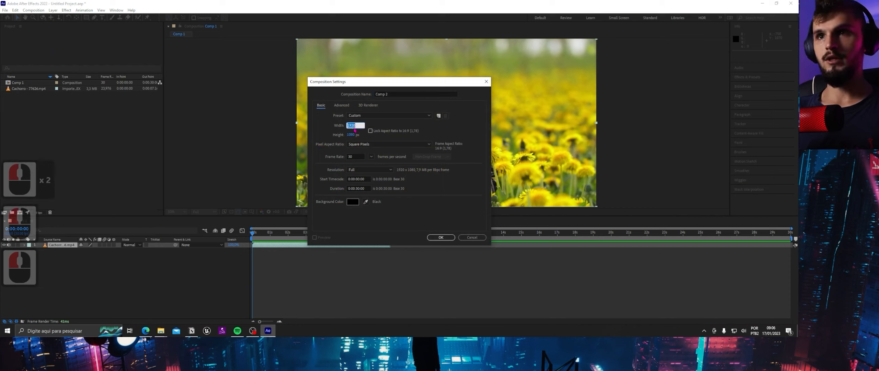
type("1080")
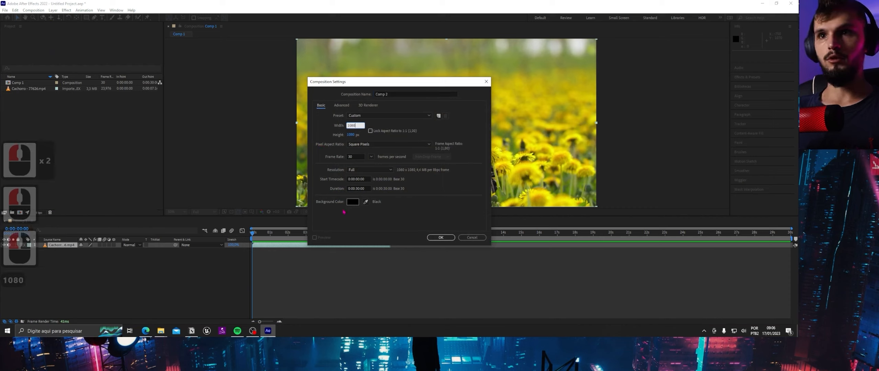
left_click(352, 201)
left_click(404, 126)
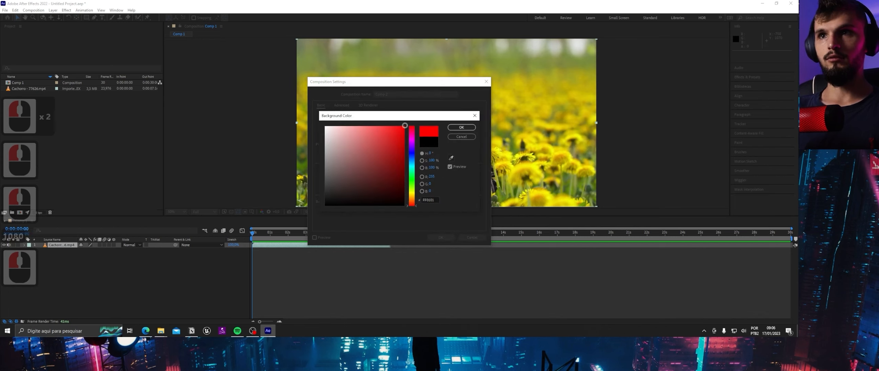
left_click(454, 129)
left_click(441, 237)
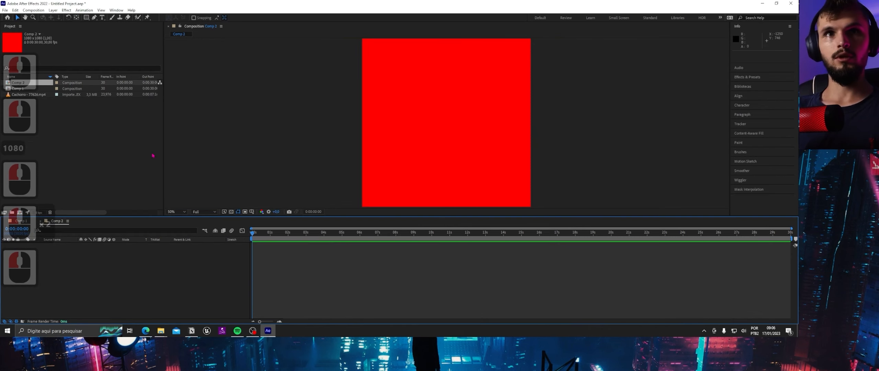
Switch back and forth between Comp 1 and Comp 2 to compare their contents
mouse_move(39, 84)
left_mouse_down()
mouse_move(44, 114)
mouse_move(31, 86)
left_mouse_up()
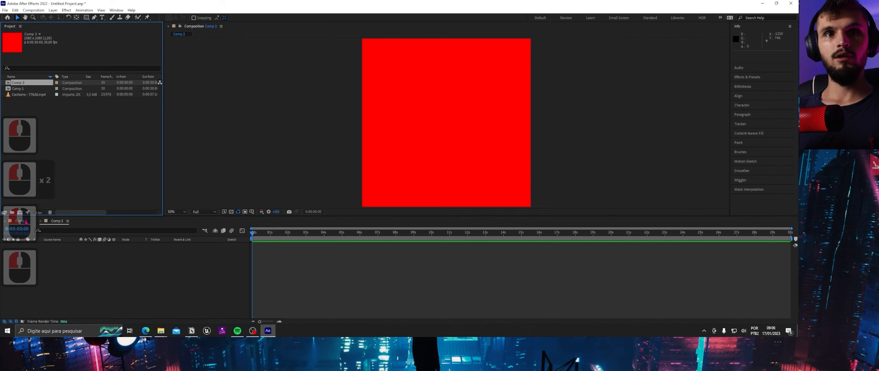
left_click(22, 221)
left_click(56, 221)
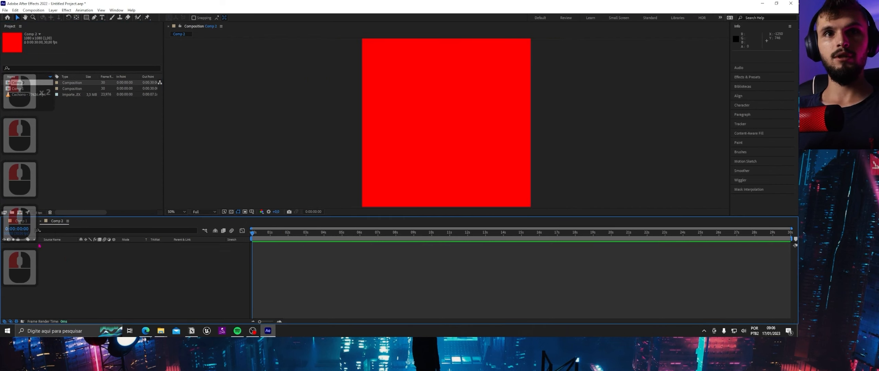
left_click(23, 222)
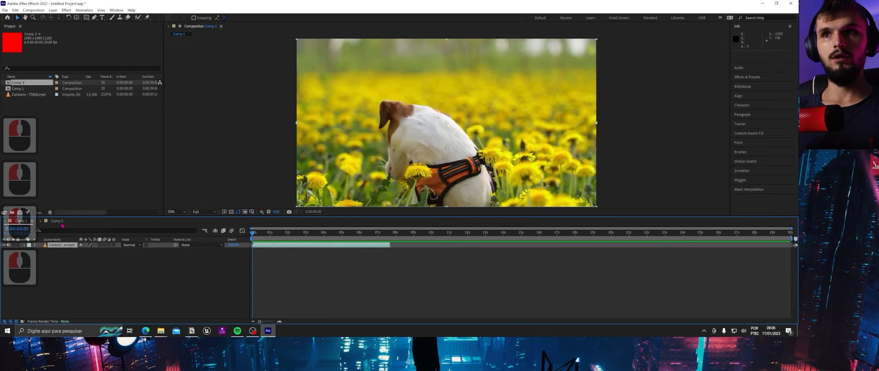
left_click(57, 221)
Nest Comp 2 in Comp 1 as a layer above the dog video and move the playhead to 0:00:03:28
left_click(21, 221)
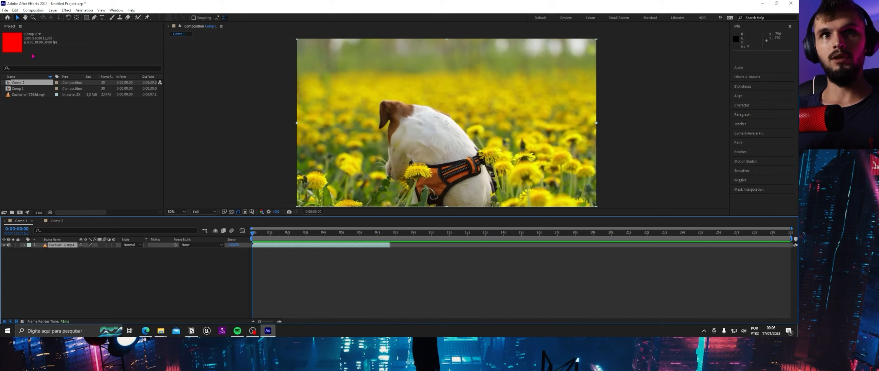
left_click_drag(29, 85, 73, 245)
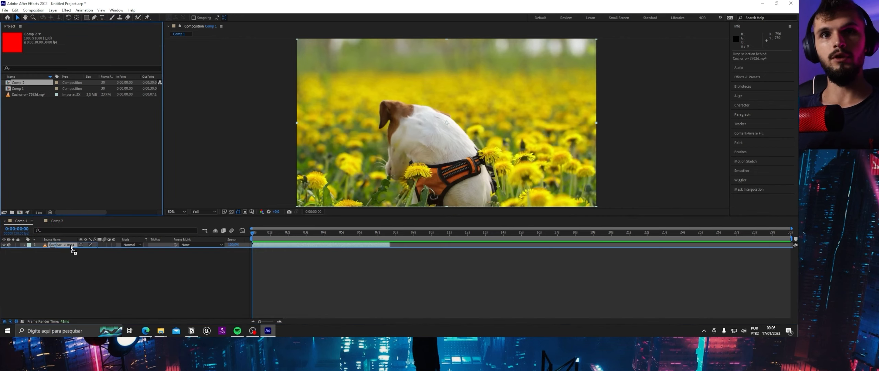
left_click_drag(268, 233, 322, 232)
scroll(439, 124, "down", 2)
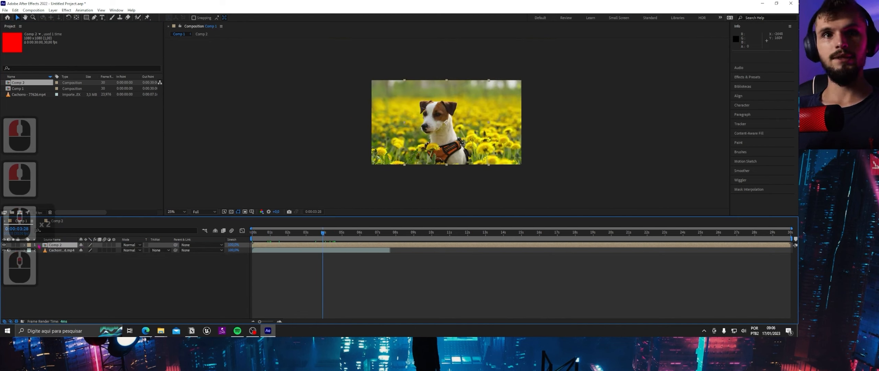
Add a composition-sized solid layer to Comp 2, keeping the default dark gray colour
left_click(57, 222)
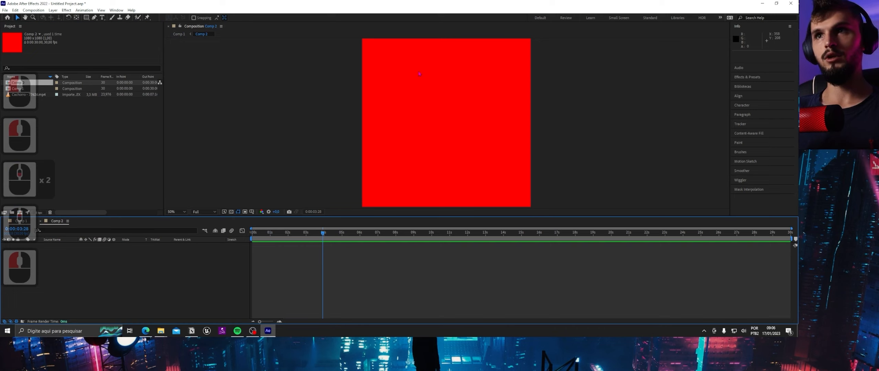
right_click(105, 257)
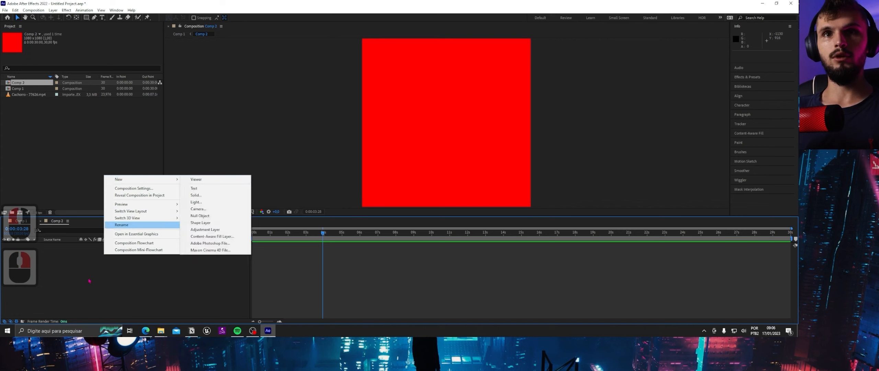
right_click(92, 186)
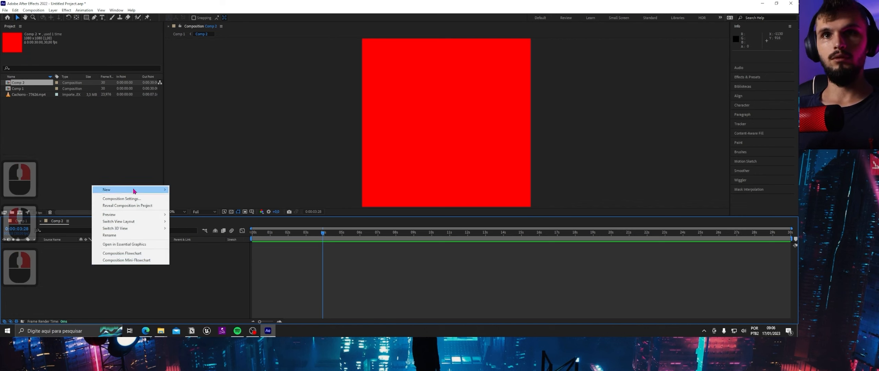
mouse_move(134, 190)
left_click(193, 200)
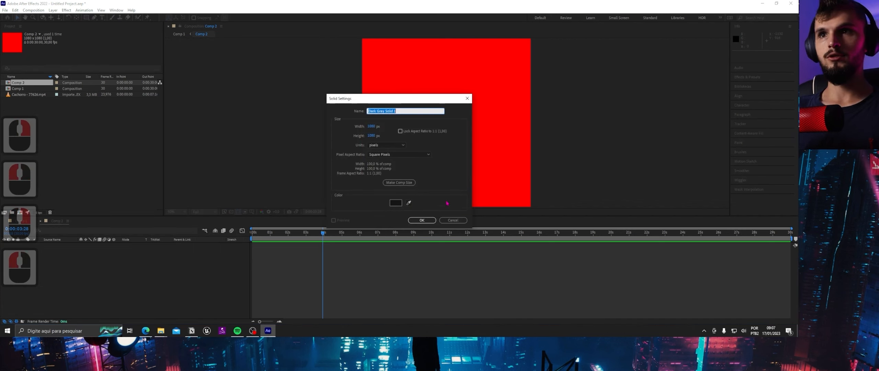
left_click(399, 182)
left_click(421, 220)
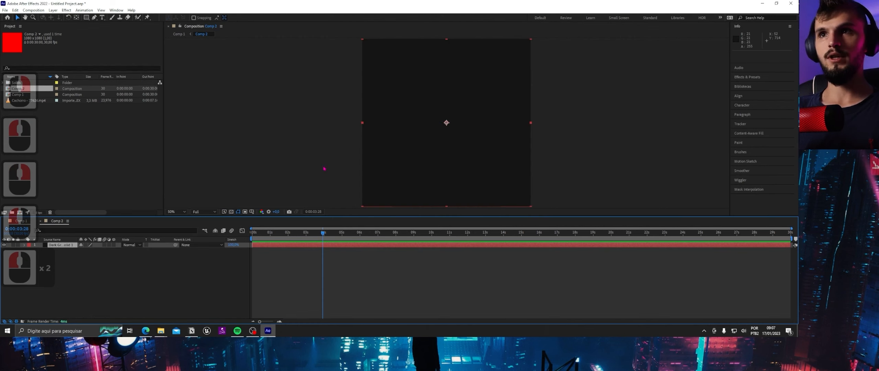
Switch to Comp 1 and scrub across the nested Comp 2 layer, leaving the playhead at 0:00:02:17
left_click(29, 222)
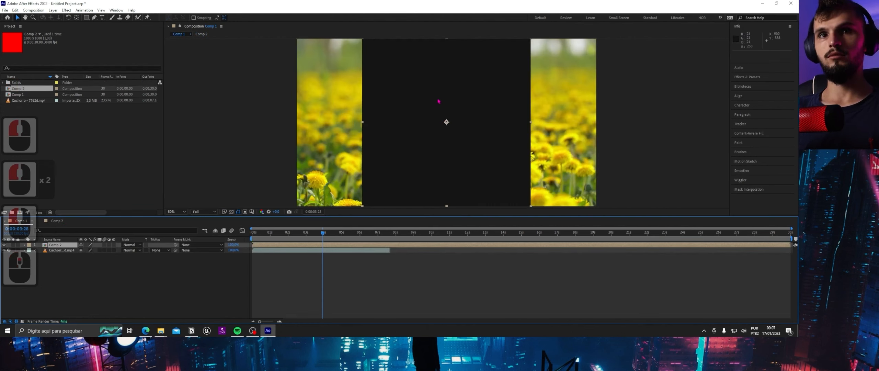
left_click(135, 262)
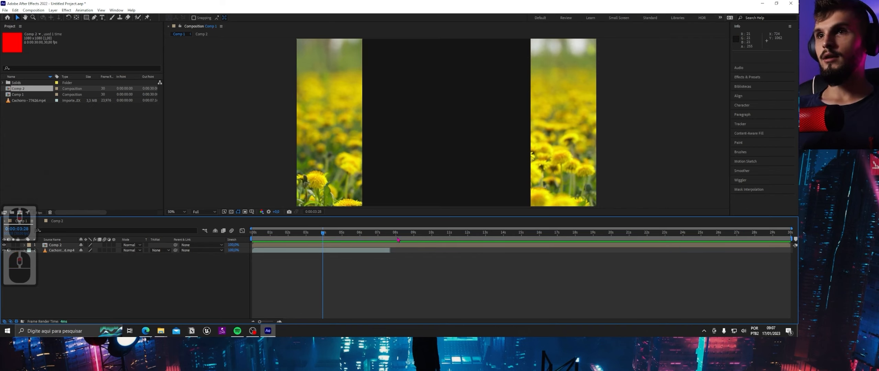
left_click_drag(331, 236, 346, 243)
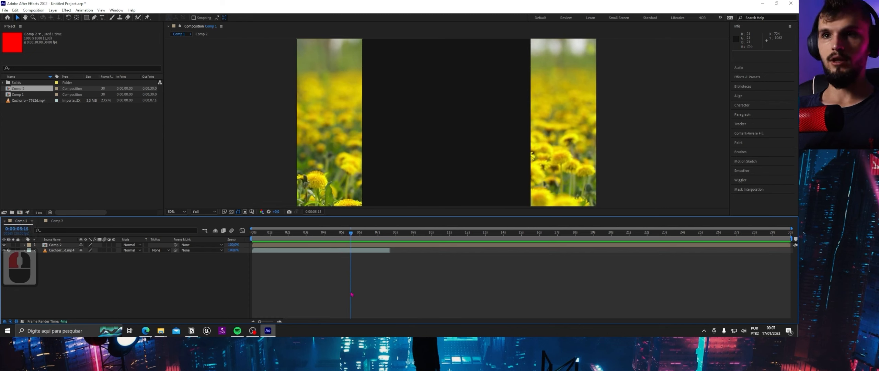
left_click_drag(348, 237, 299, 233)
Trim the start of the Comp 2 layer in Comp 1 to the playhead position at 0:00:01:17
left_click(266, 244)
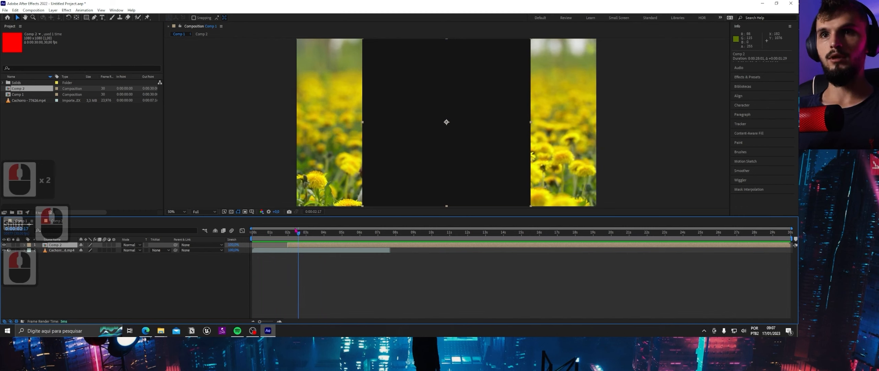
left_click(280, 233, "shift")
mouse_move(280, 234)
left_mouse_down()
mouse_move(293, 234)
mouse_move(281, 234)
left_mouse_up()
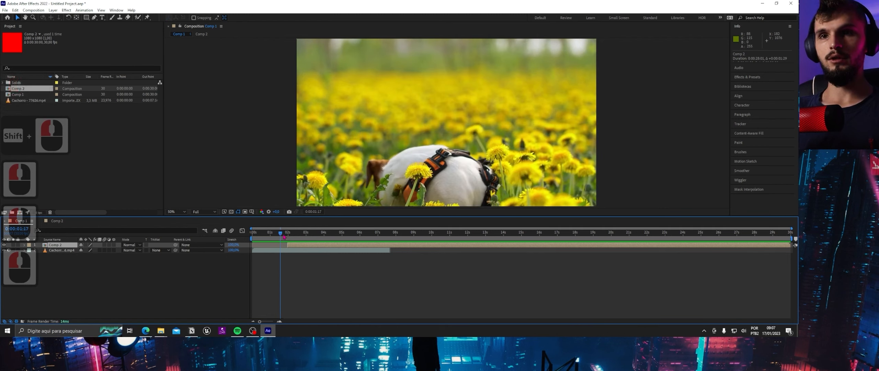
mouse_move(287, 237)
left_mouse_down()
mouse_move(448, 234)
mouse_move(282, 234)
mouse_move(300, 234)
mouse_move(287, 245)
mouse_move(241, 247)
mouse_move(280, 245)
left_mouse_up()
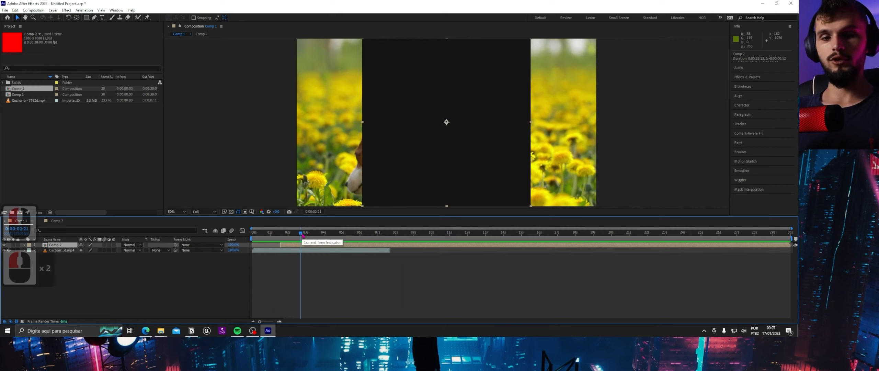
Split the Comp 2 layer at 0:00:02:21, delete its later part, and move the playhead back to 0:00:00:20
key("ctrl+shift+d")
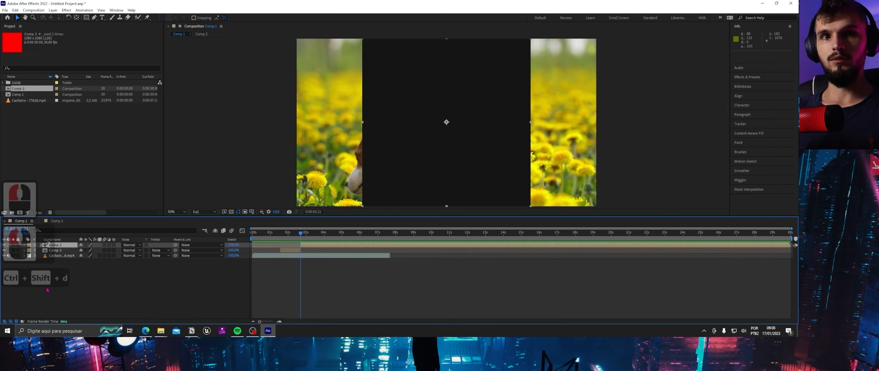
key("Delete")
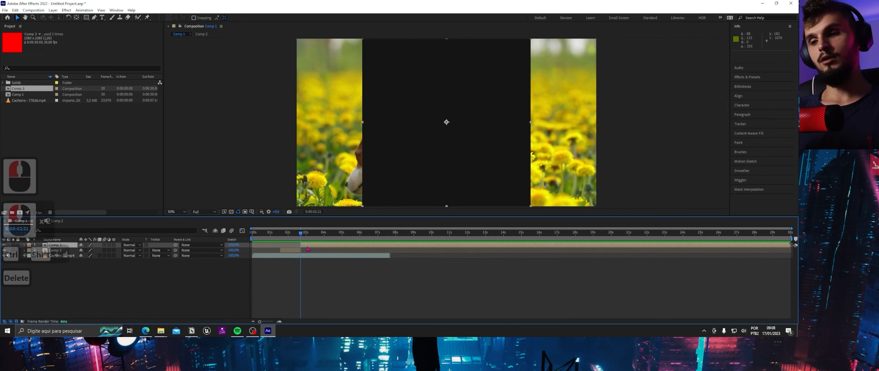
left_click_drag(301, 237, 265, 232)
key("space")
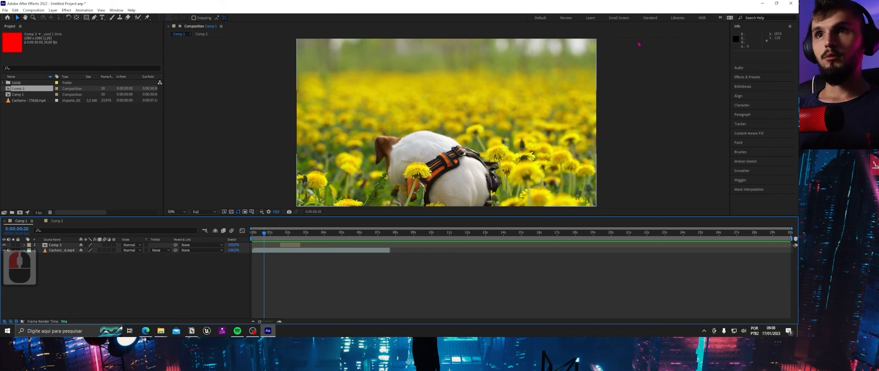
Look through the available effect categories in Effects & Presets, including the contents of Generate and Immersive Video
left_click(756, 79)
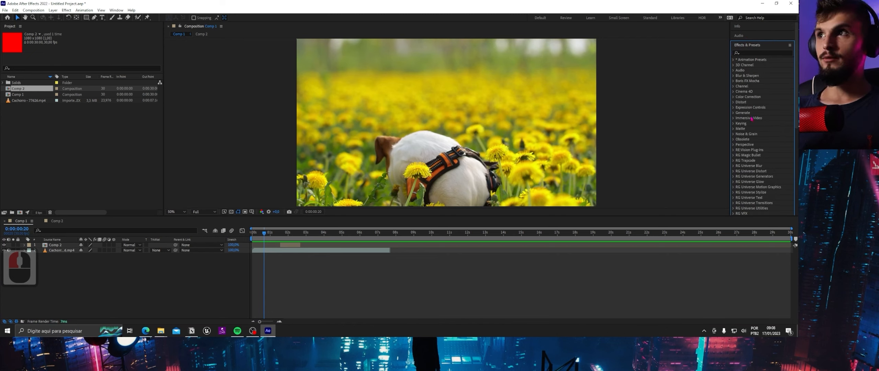
scroll(751, 119, "down", 5)
scroll(748, 96, "up", 5)
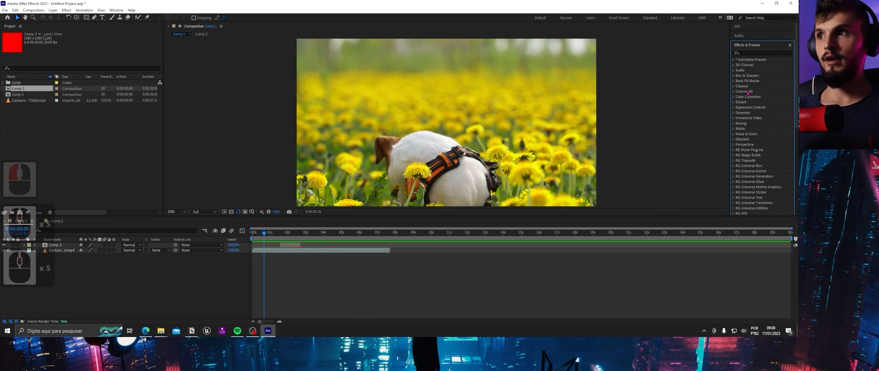
scroll(747, 92, "down", 2)
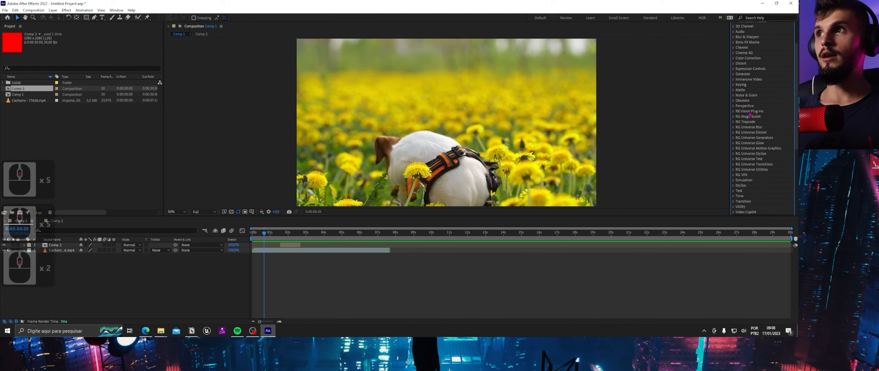
scroll(750, 114, "up", 4)
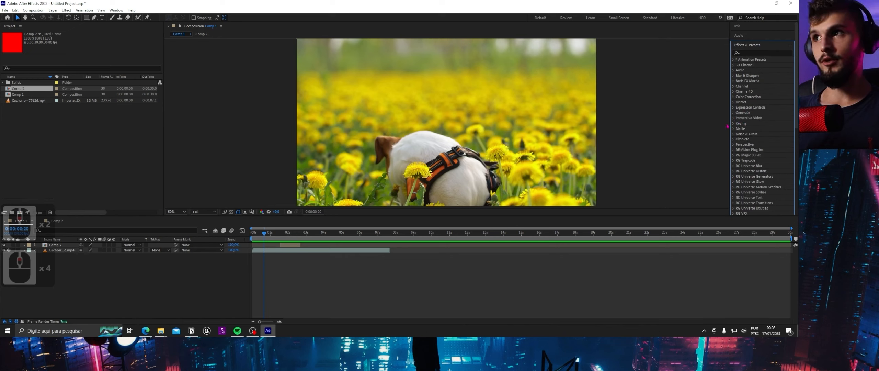
left_click(733, 113)
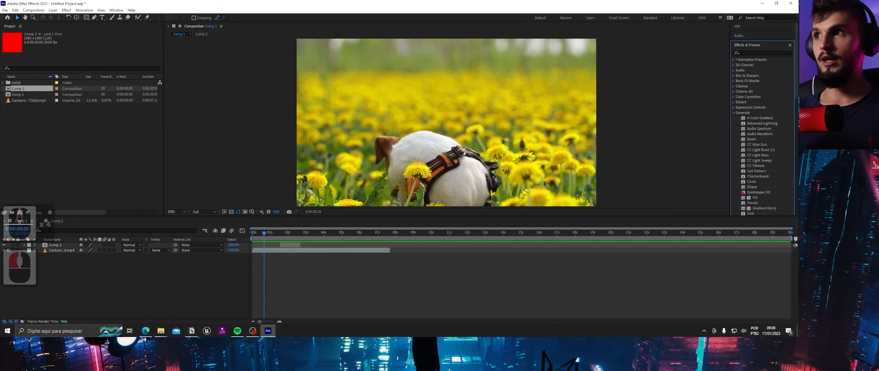
scroll(733, 112, "down", 5)
scroll(733, 112, "up", 5)
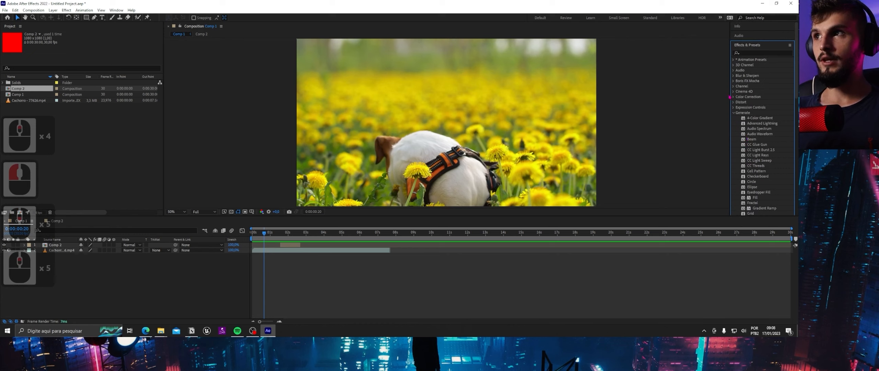
left_click(734, 114)
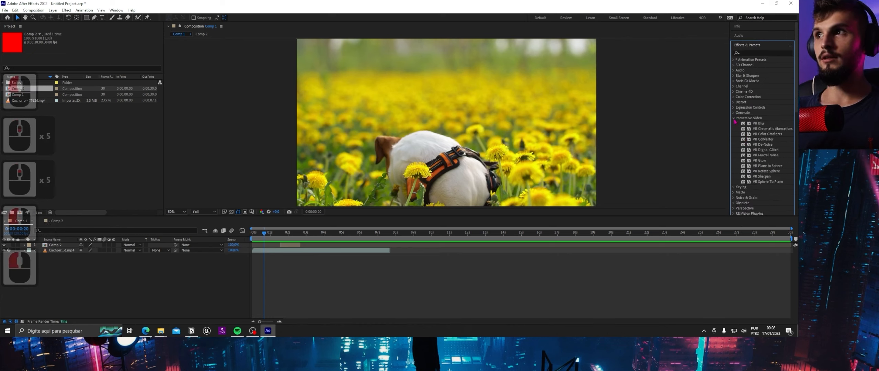
left_click(735, 121)
scroll(753, 208, "down", 3)
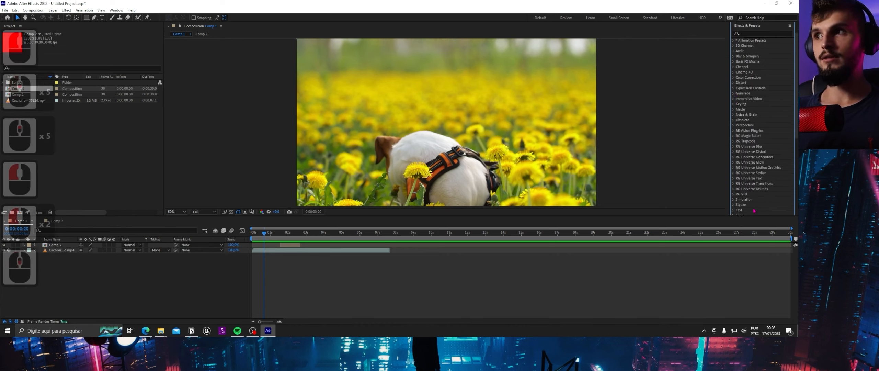
scroll(760, 192, "up", 3)
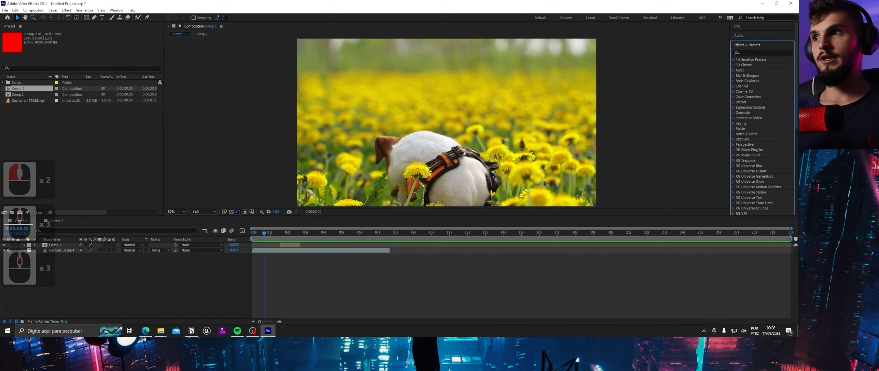
Search the effects for "lumetri" and apply Lumetri Color to the dog video layer
left_click(762, 53)
type("lu")
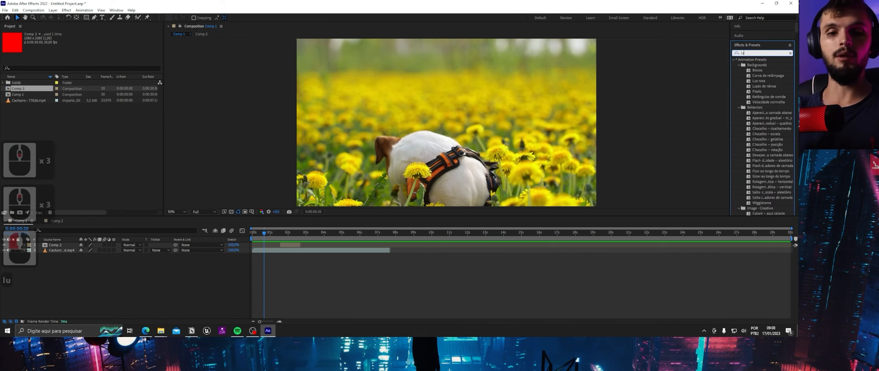
type("metri")
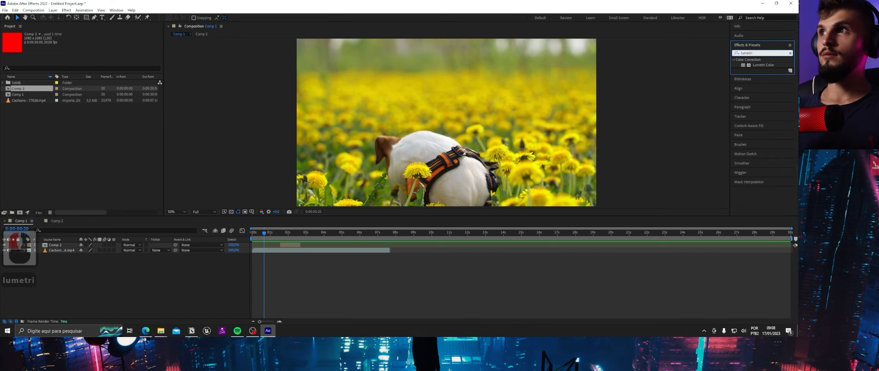
left_click_drag(763, 65, 65, 251)
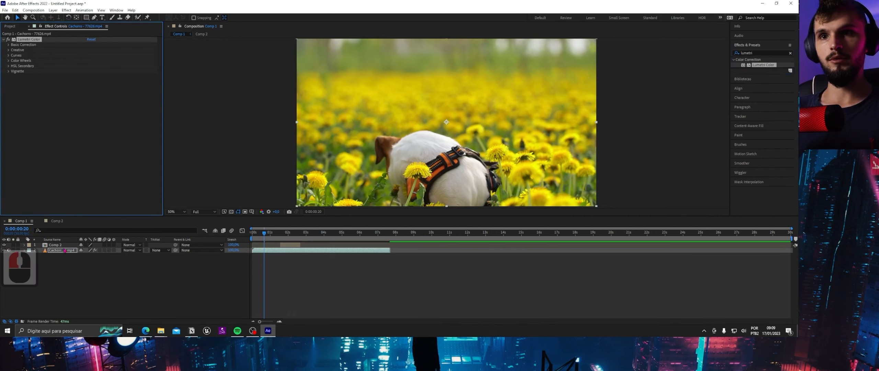
left_click(55, 251)
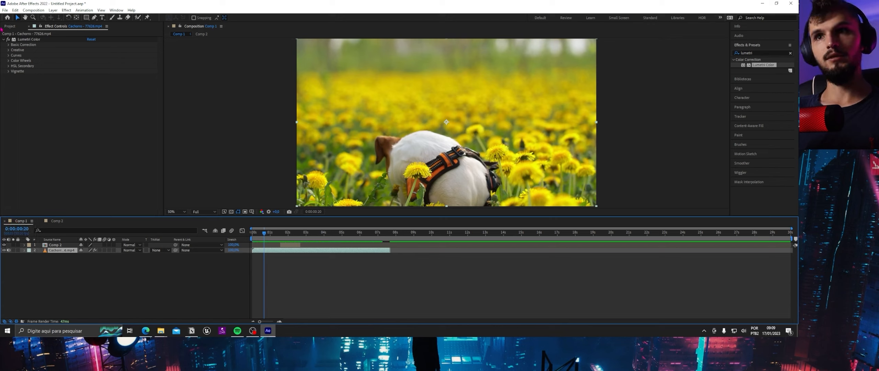
Set the dog video's Lumetri Color saturation to 0 and raise its contrast above 100 in Basic Correction
left_click(8, 46)
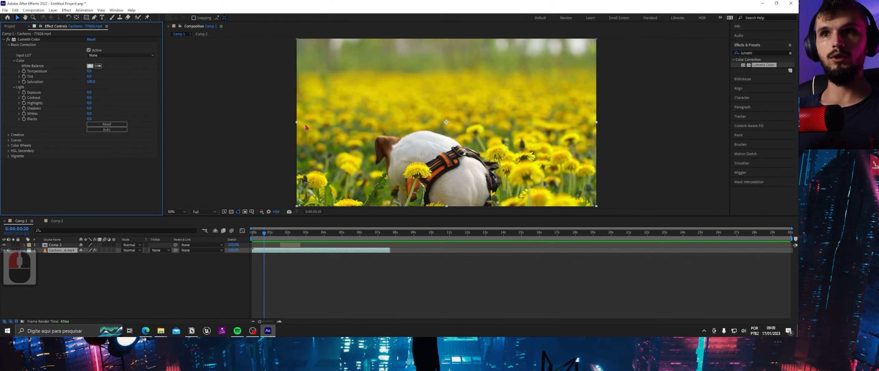
mouse_move(91, 81)
left_mouse_down()
mouse_move(69, 83)
mouse_move(122, 92)
mouse_move(61, 95)
mouse_move(93, 94)
left_mouse_up()
left_click_drag(90, 98, 124, 99)
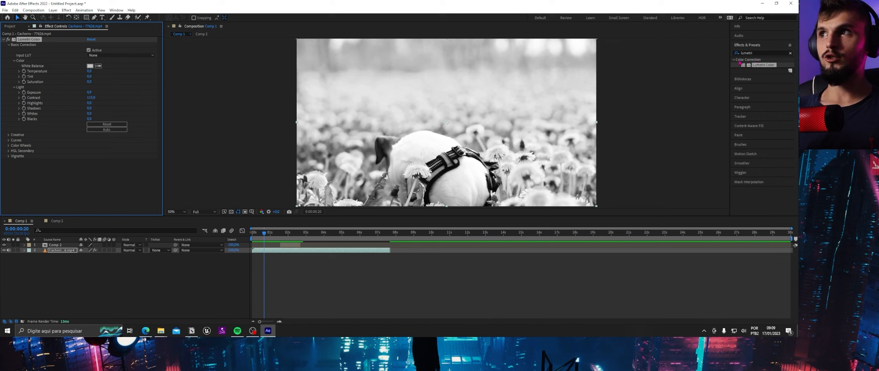
Clear the effect search and look through the effects in the Color Correction category
left_click(789, 53)
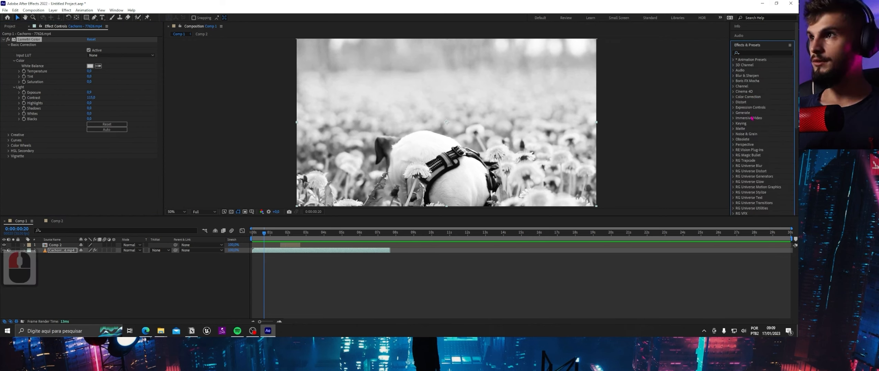
left_click(733, 97)
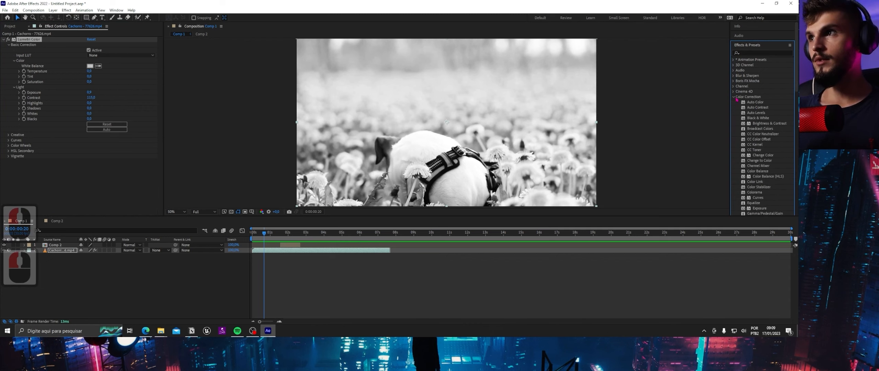
scroll(753, 152, "down", 4)
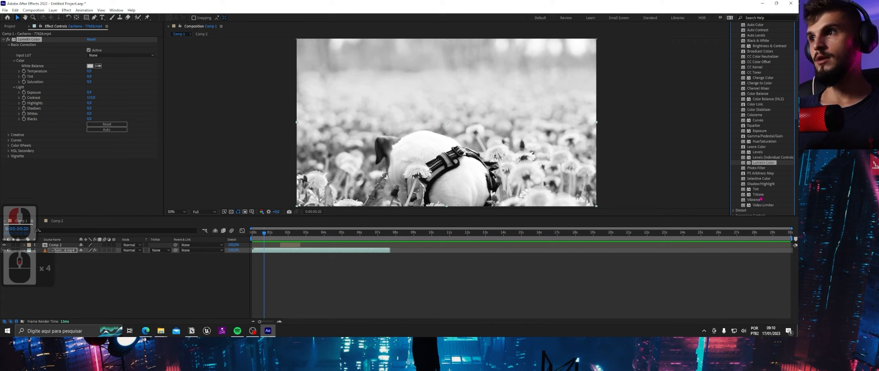
scroll(763, 71, "up", 1)
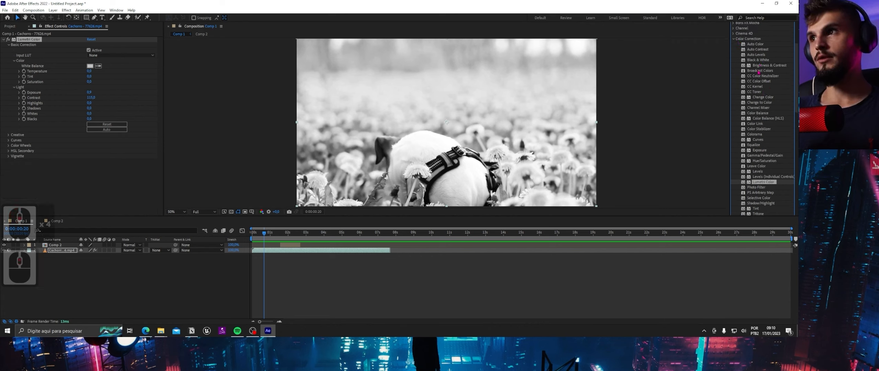
Add the Curves effect to the dog video below Lumetri Color, and delete it again
left_click(762, 140)
left_click(763, 141)
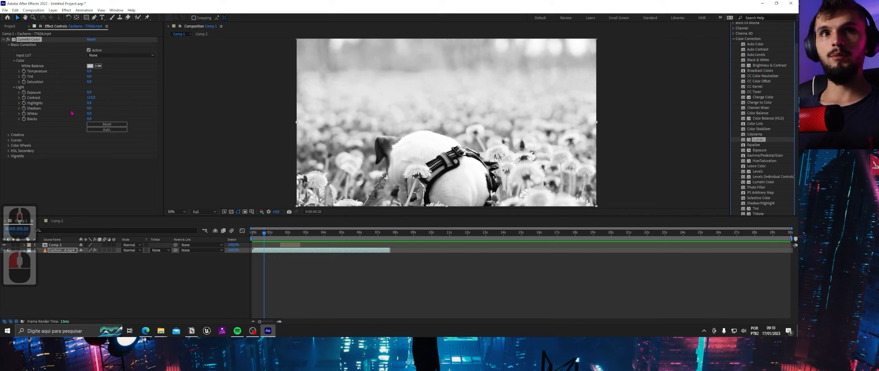
left_click(22, 143)
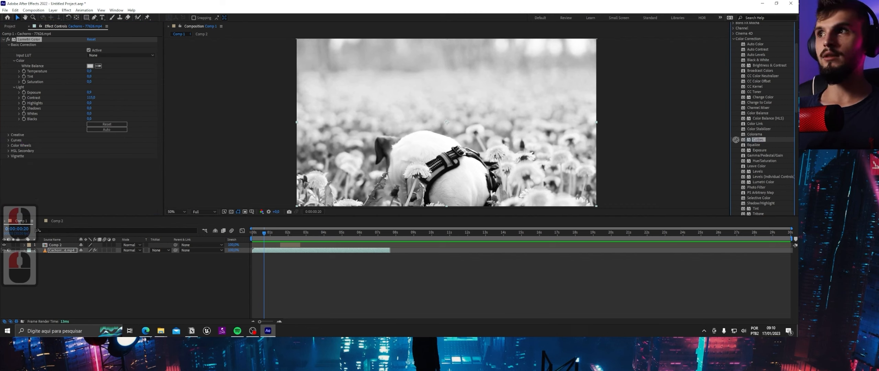
left_click_drag(490, 138, 364, 130)
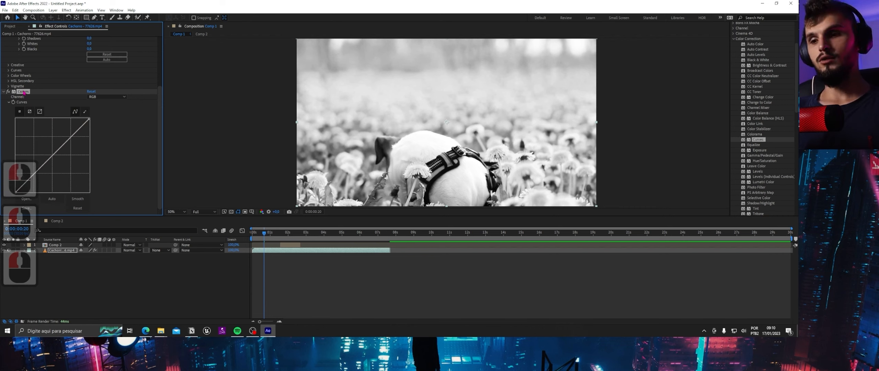
key("Delete")
Examine the RGB and Hue Saturation curves in Lumetri Color's Curves section, and collapse the section
left_click(8, 140)
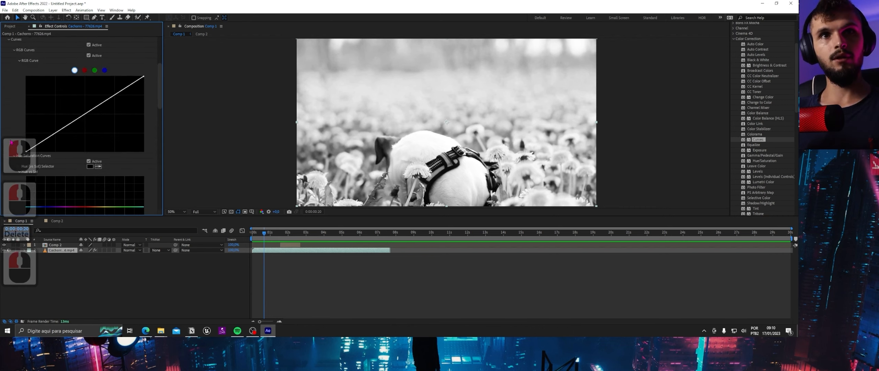
scroll(9, 108, "down", 11)
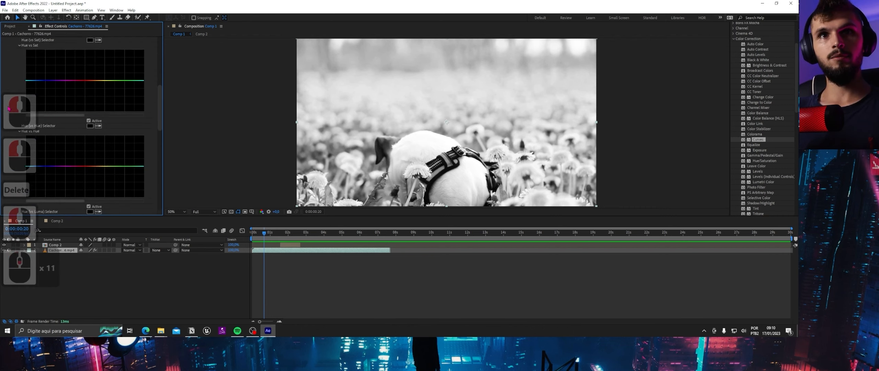
scroll(8, 109, "up", 8)
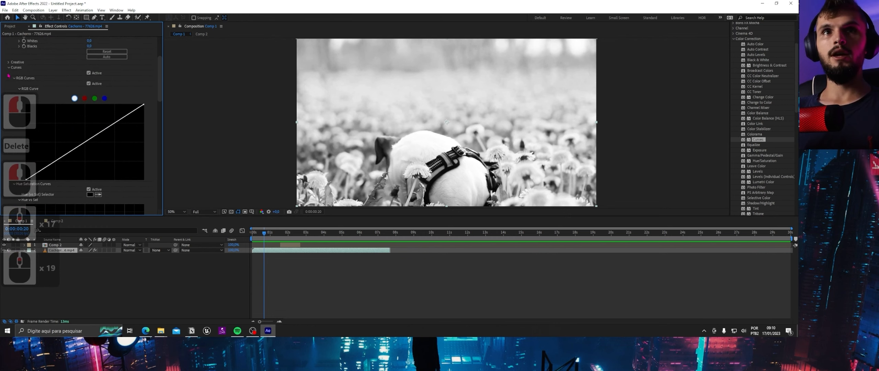
left_click(8, 68)
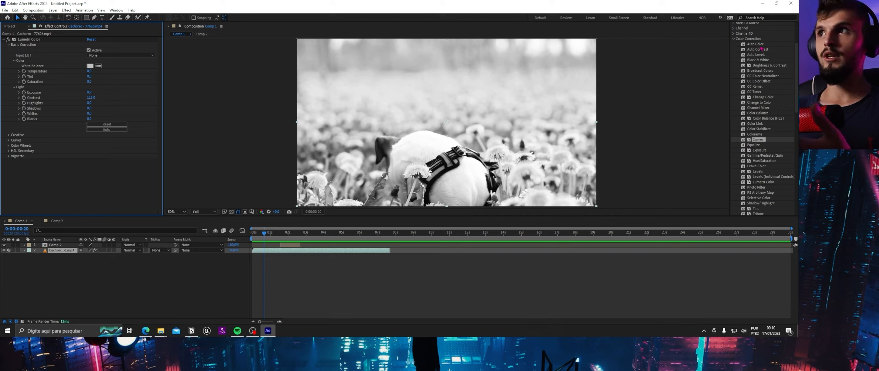
Expand the dog video layer's Audio properties to view its waveform, move the playhead to 0:00:01:09, and collapse Audio
scroll(765, 72, "up", 5)
scroll(765, 71, "up", 4)
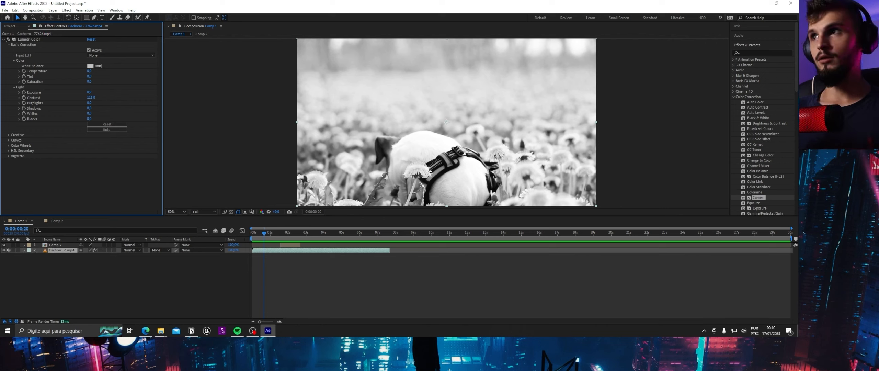
left_click(24, 251)
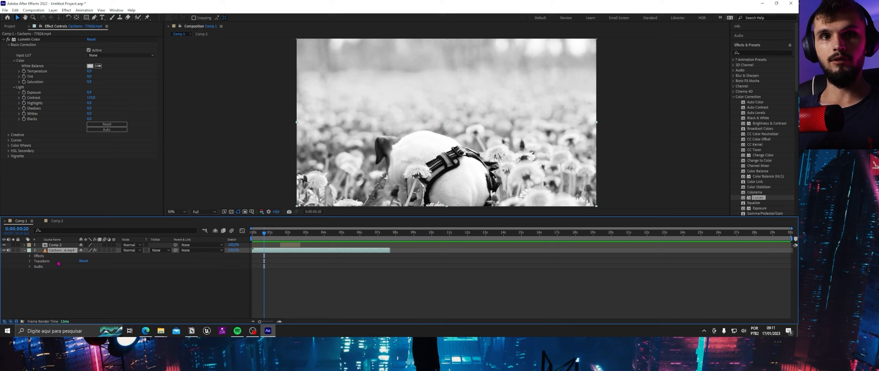
left_click(30, 266)
left_click(35, 278)
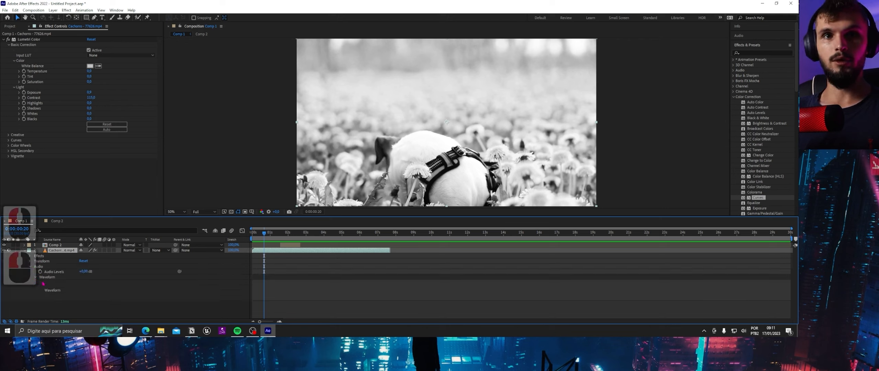
mouse_move(266, 236)
left_mouse_down()
mouse_move(296, 237)
mouse_move(276, 238)
left_mouse_up()
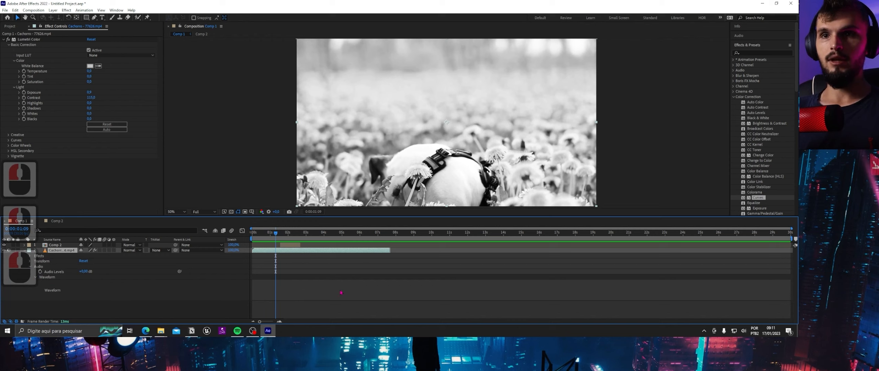
left_click(32, 266)
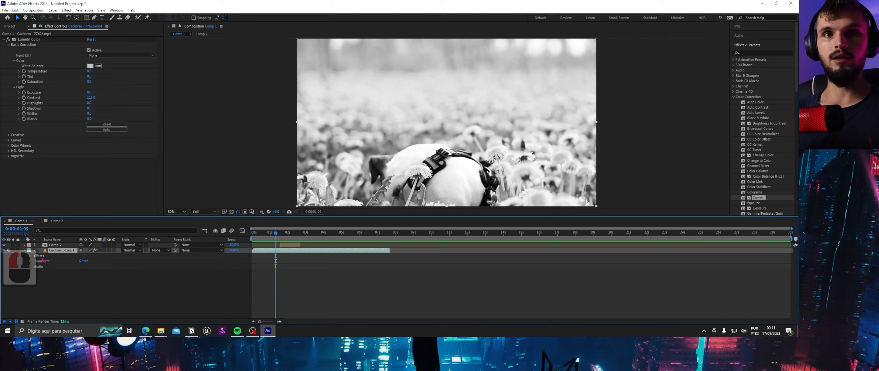
Delete the Lumetri Color effect from the dog video and apply a fresh Lumetri Color to it
left_click(34, 44)
left_click(31, 39)
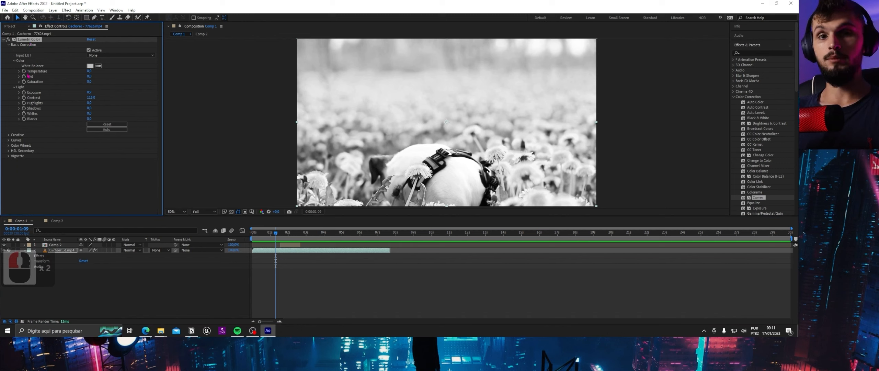
left_click(56, 176)
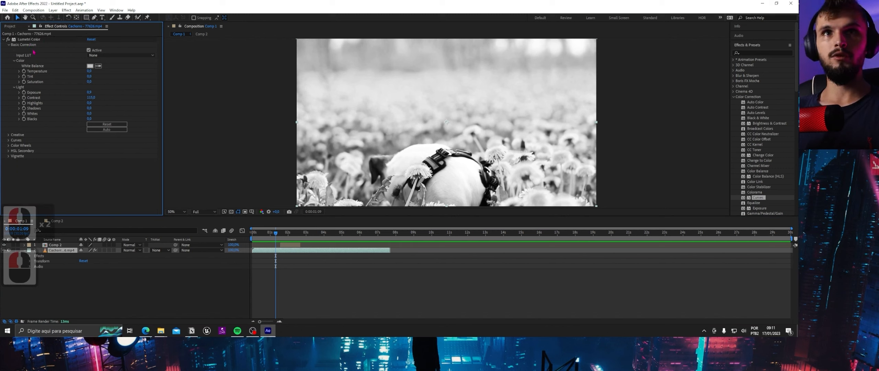
left_click(28, 40)
key("Delete")
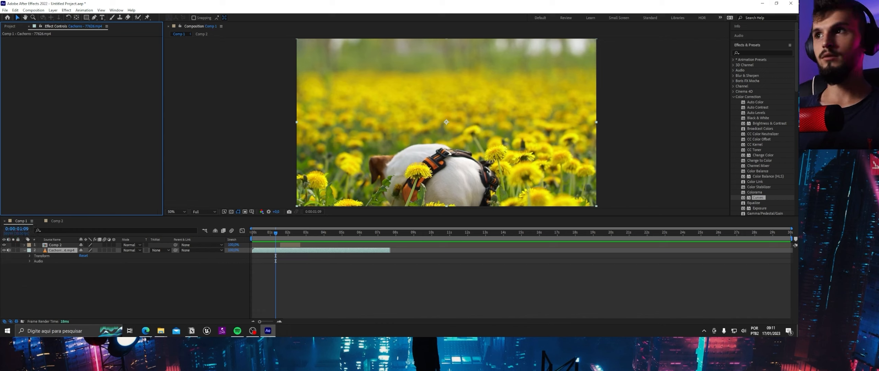
scroll(757, 186, "down", 4)
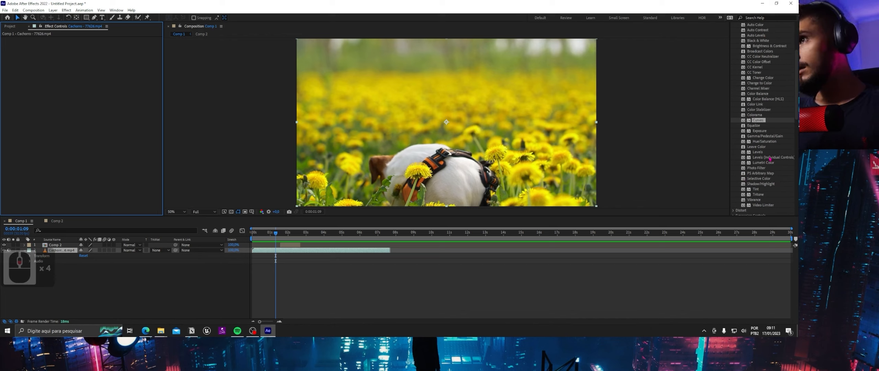
left_click_drag(763, 163, 422, 139)
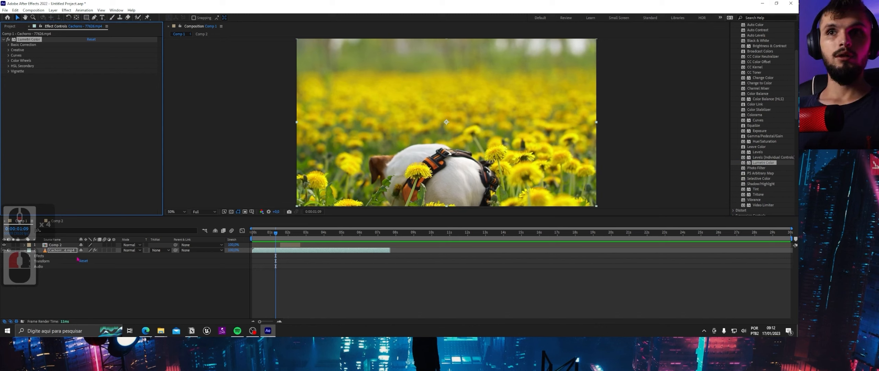
Examine Lumetri Color's Basic Correction, Color and Light properties in both the dog layer's timeline and Effect Controls, and collapse them in the timeline
left_click(30, 256)
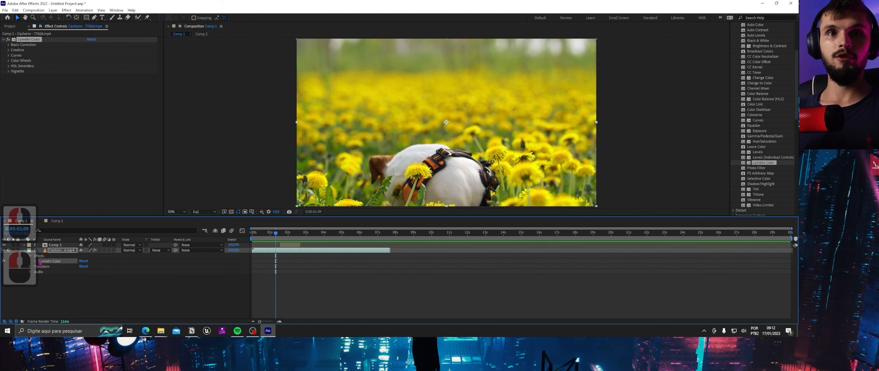
left_click(39, 261)
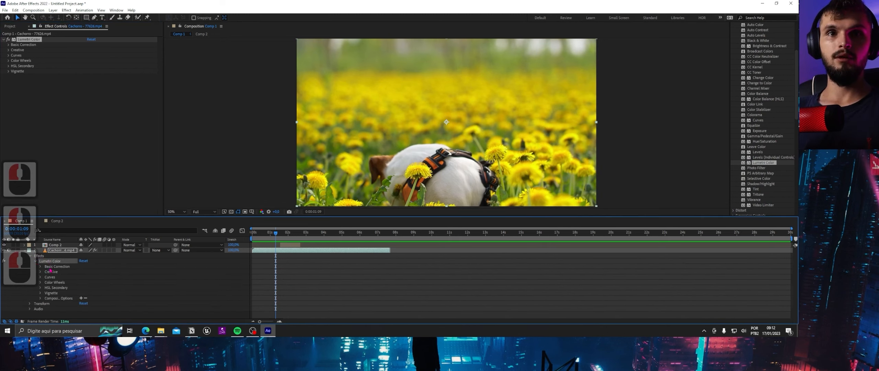
left_click(41, 266)
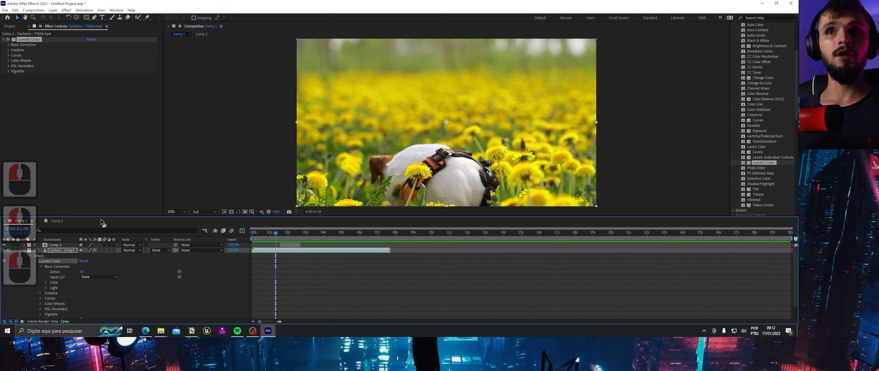
left_click(9, 44)
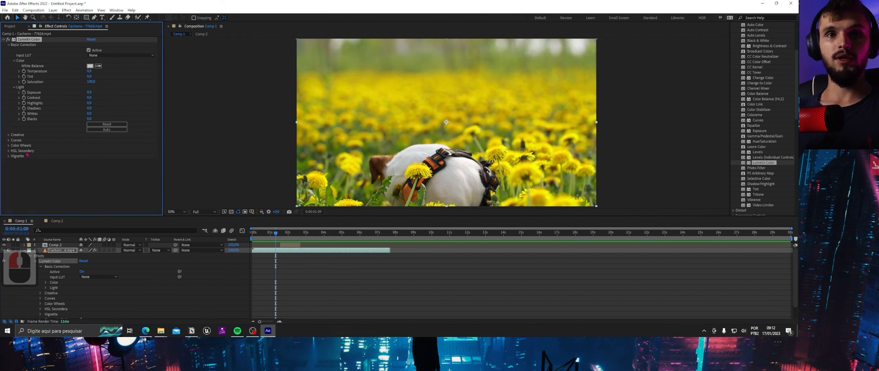
left_click(46, 283)
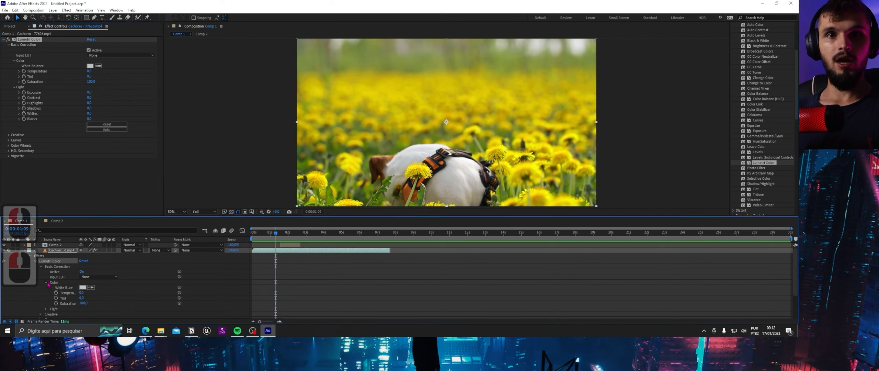
left_click(46, 283)
left_click(46, 288)
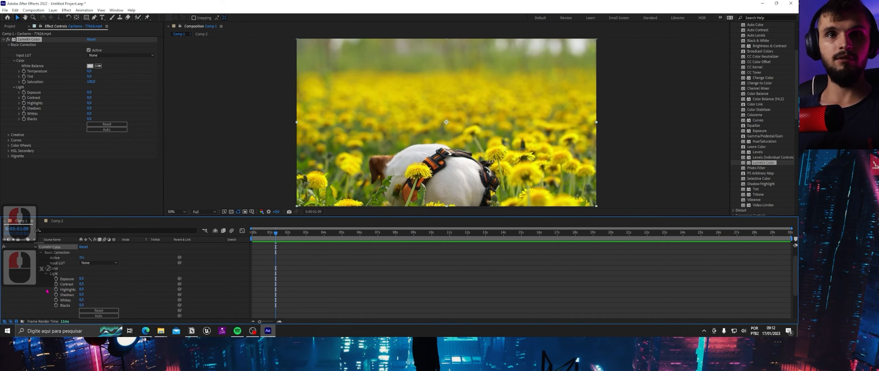
left_click(48, 275)
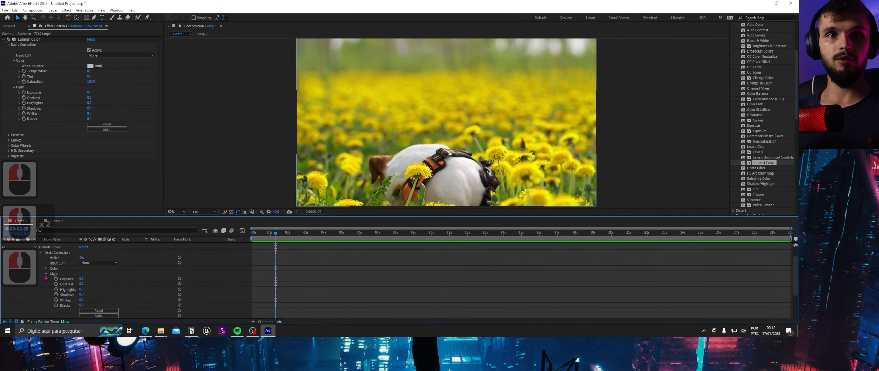
left_click(46, 274)
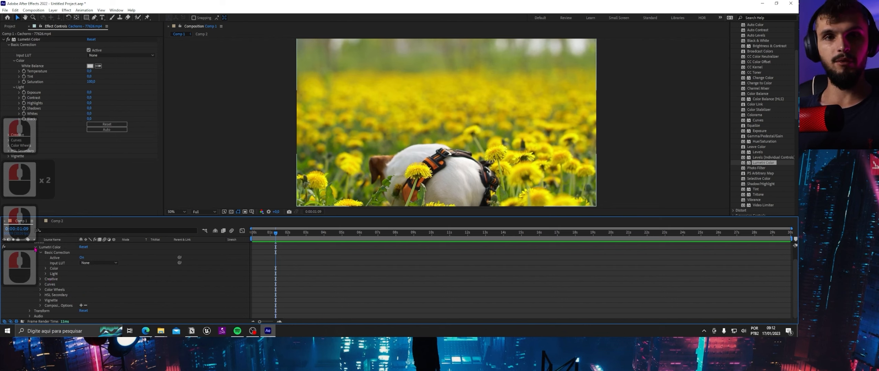
left_click(35, 246)
Move the playhead to the start of the composition and expand the dog layer's Transform group, with Effects collapsed
key("Home")
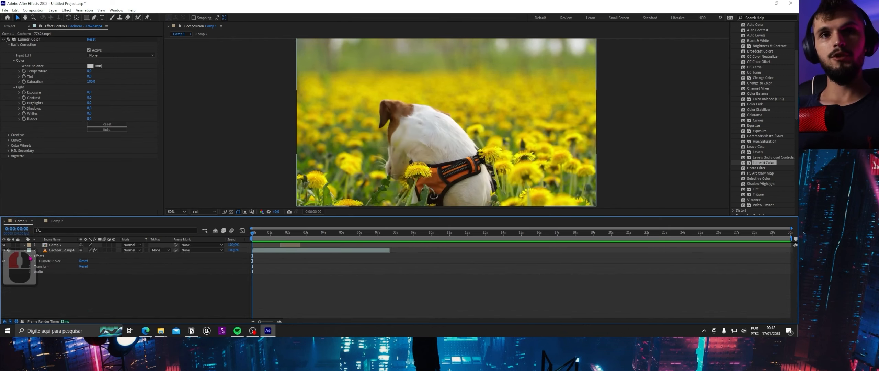
left_click(30, 256)
left_click(41, 261)
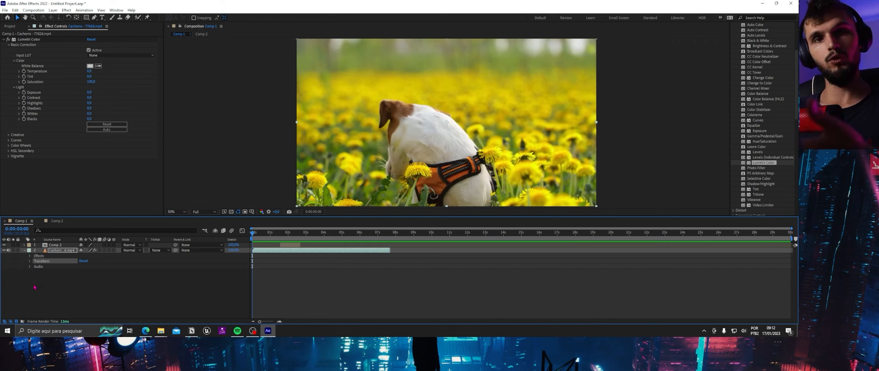
left_click(30, 261)
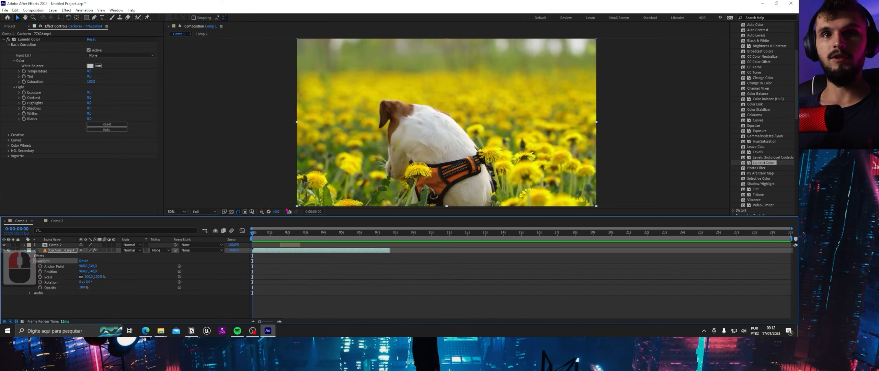
Go through the dog layer's Transform properties one by one: Anchor Point, Position, Scale, Rotation and Opacity
left_click(58, 268)
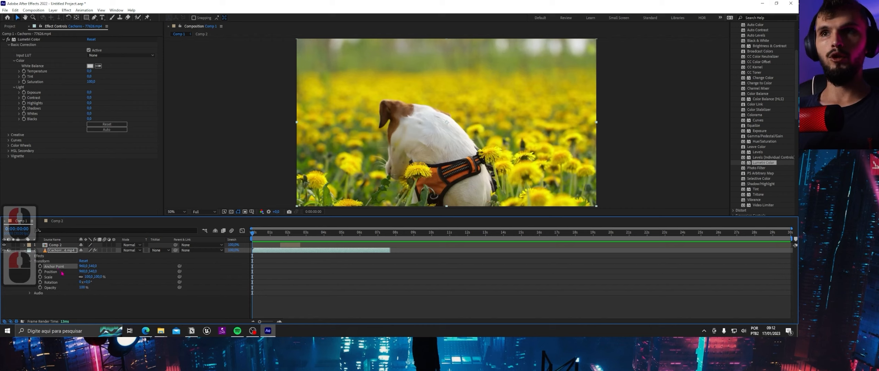
left_click(62, 272)
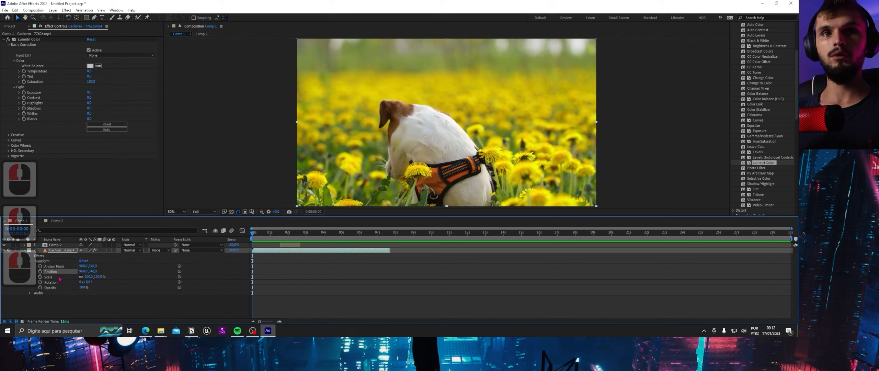
left_click(59, 277)
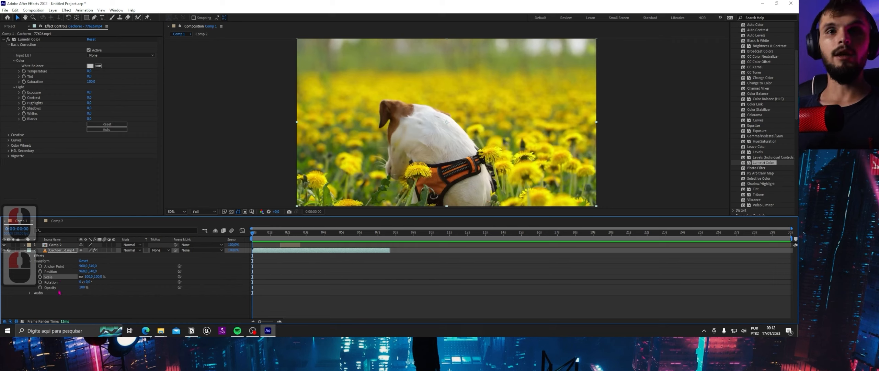
left_click(60, 282)
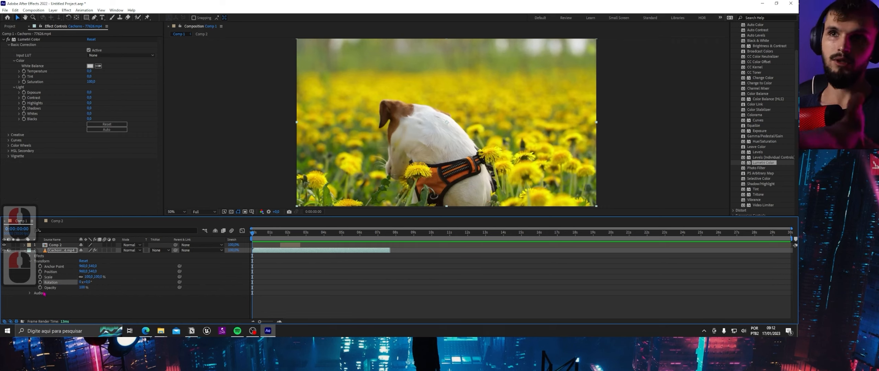
left_click(53, 288)
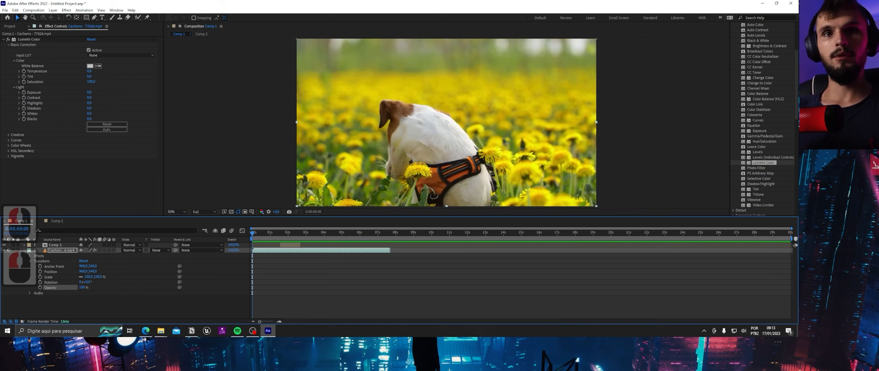
Select the dog layer's Anchor Point and inspect its marker up close in the composition view
left_click(62, 267)
scroll(450, 123, "up", 6)
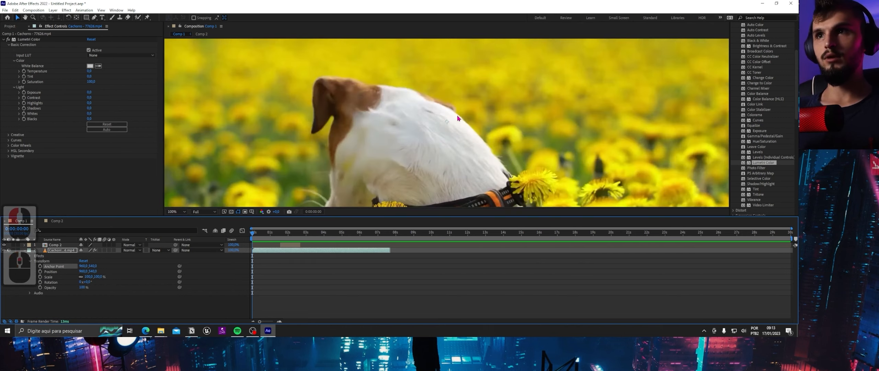
scroll(450, 120, "up", 2)
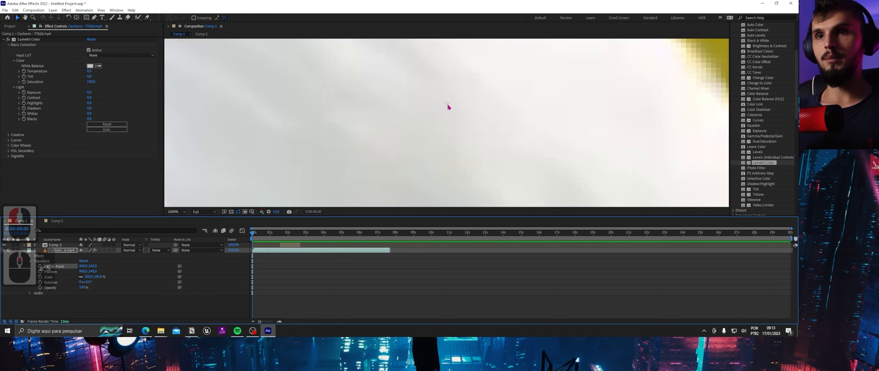
scroll(448, 107, "down", 8)
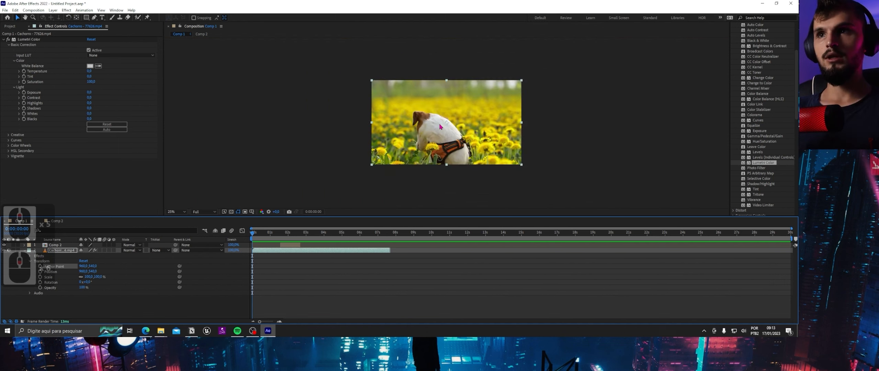
scroll(446, 121, "up", 2)
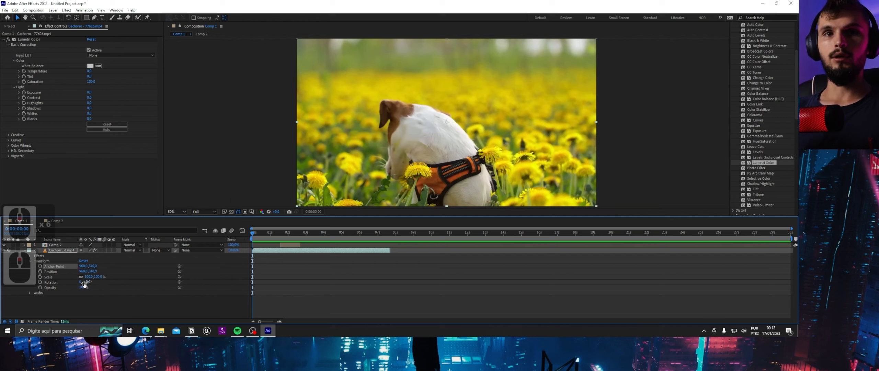
Try rotating the dog video about 50° and shifting its Anchor Point X to about 715, undoing each change
left_click_drag(86, 282, 107, 282)
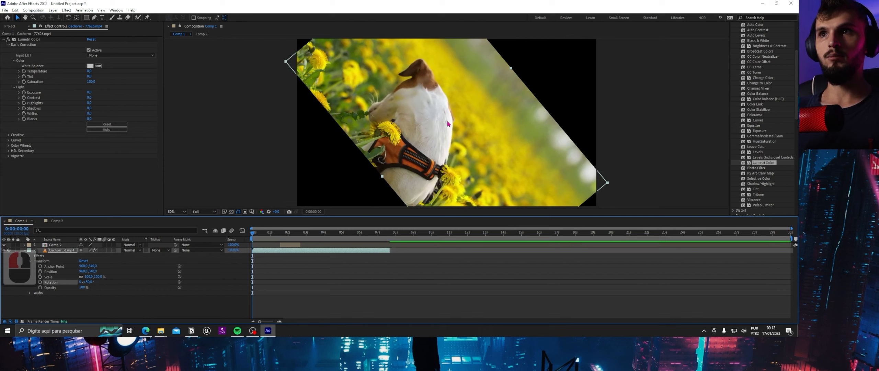
key("ctrl+z")
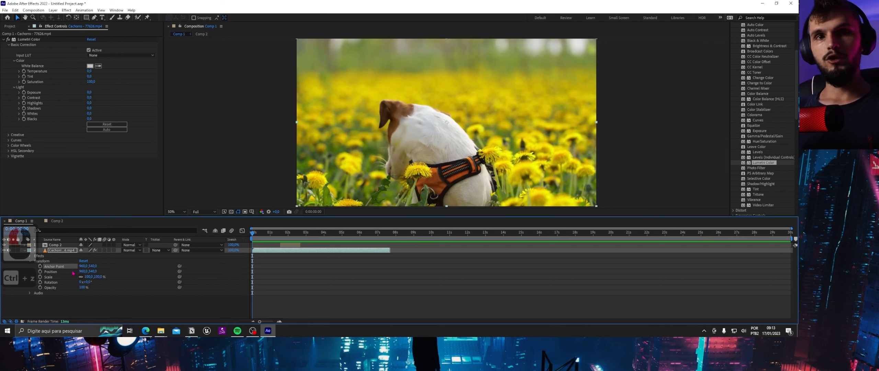
mouse_move(82, 266)
left_mouse_down()
mouse_move(74, 266)
mouse_move(113, 268)
mouse_move(66, 267)
left_mouse_up()
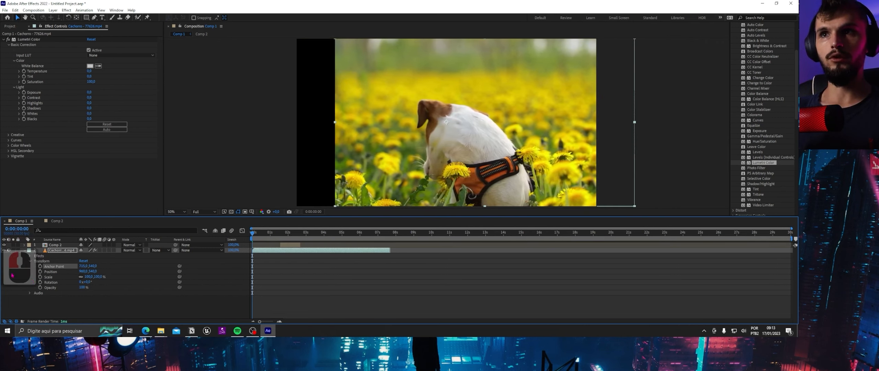
key("ctrl+z")
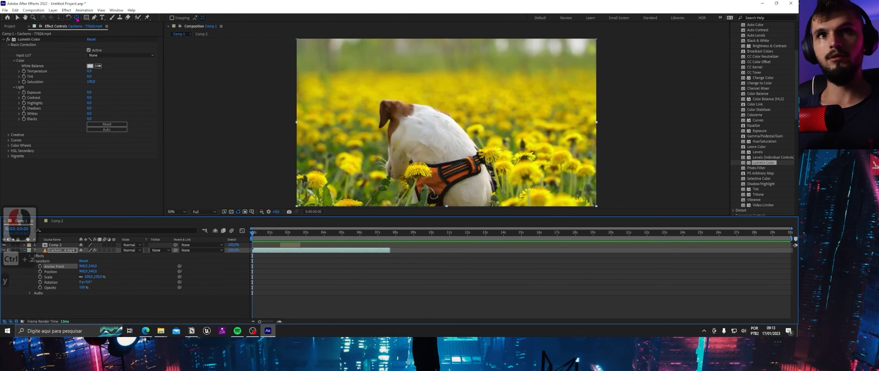
Move the dog video's anchor point with the Pan Behind tool toward the image's upper-left corner, at about 294, 142
left_click_drag(447, 123, 416, 92)
left_click_drag(372, 69, 342, 60)
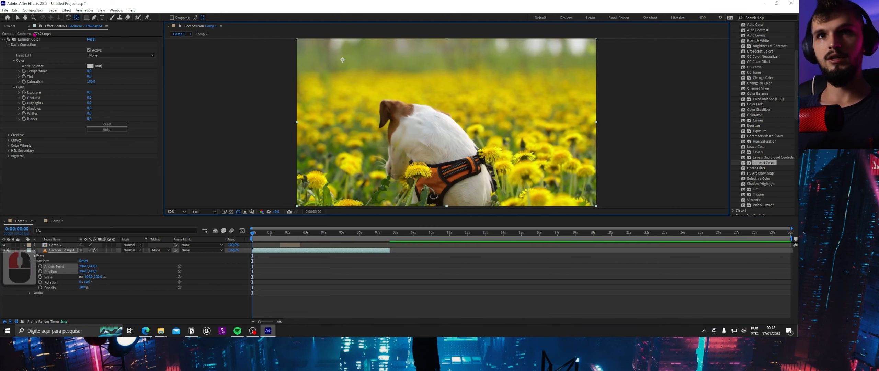
Try rotating the dog video around its anchor point near the image's upper-left corner, returning Rotation to 0°
key("v")
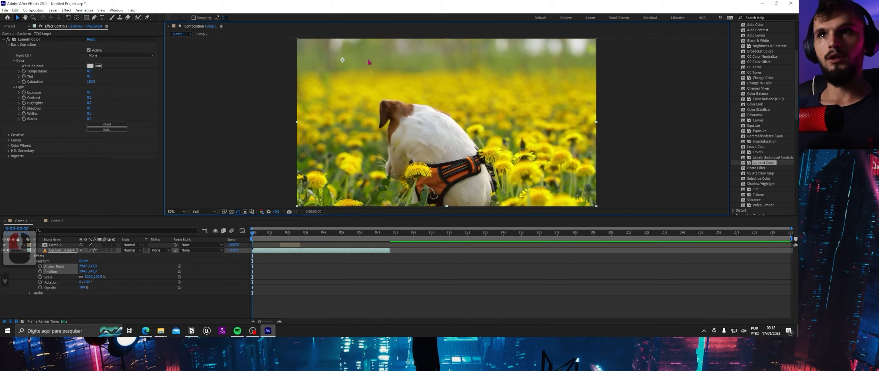
left_click_drag(369, 62, 338, 86)
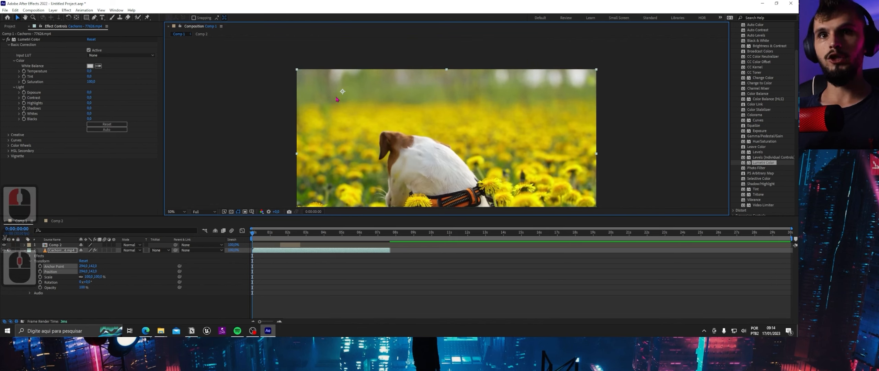
left_click_drag(87, 281, 81, 265)
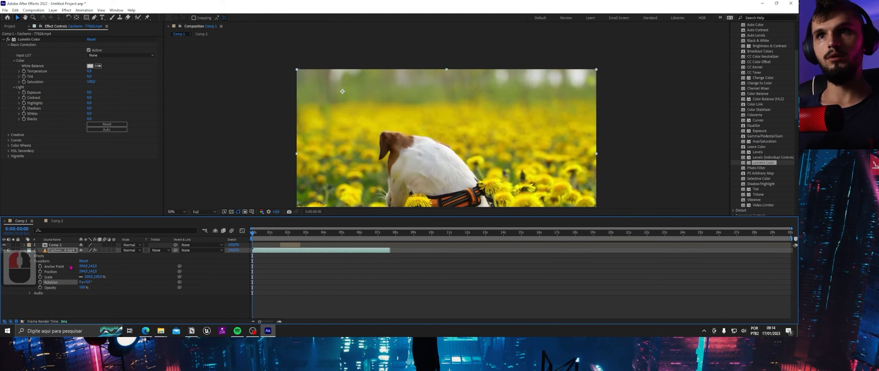
Move the dog video's anchor point with Pan Behind to about 1714, 171 near the upper-right corner, then try a 10° rotation and undo it
key("y")
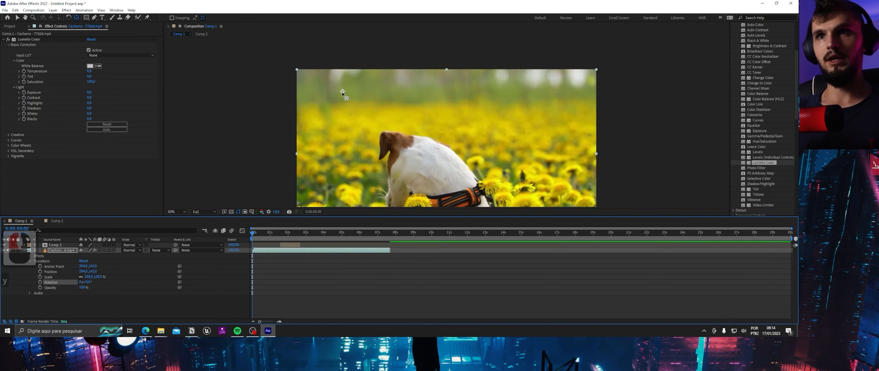
left_click_drag(342, 93, 564, 97)
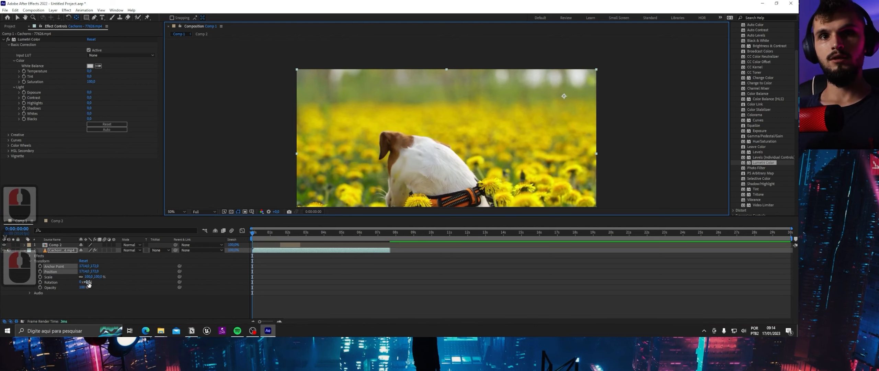
mouse_move(87, 282)
left_mouse_down()
mouse_move(99, 281)
mouse_move(85, 280)
left_mouse_up()
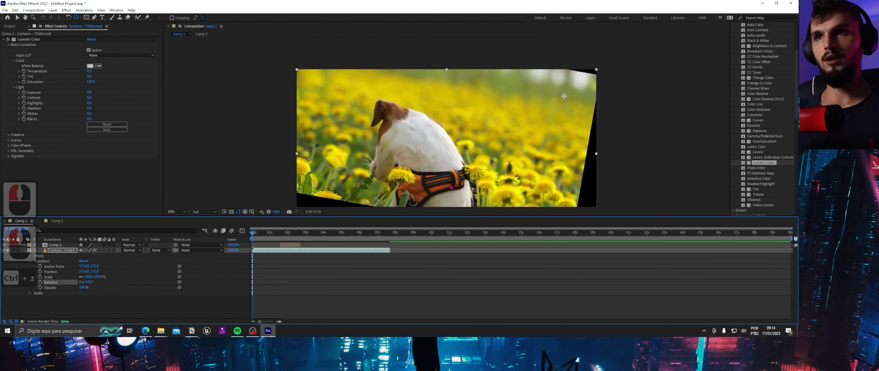
key("ctrl+z")
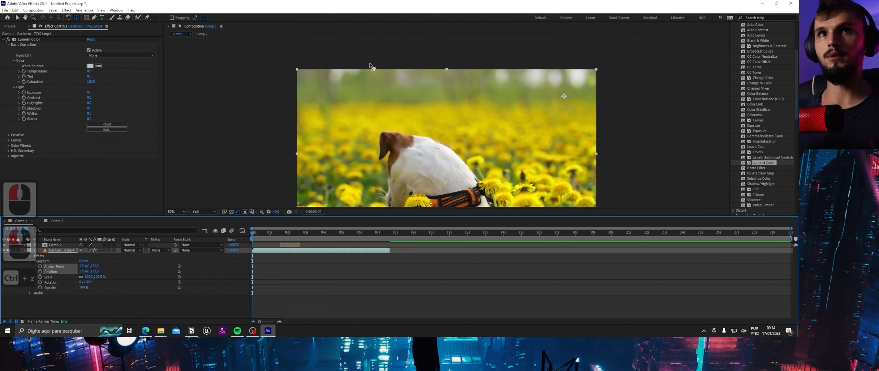
Center the dog layer's anchor point in its layer content, then deselect the layer
key("v")
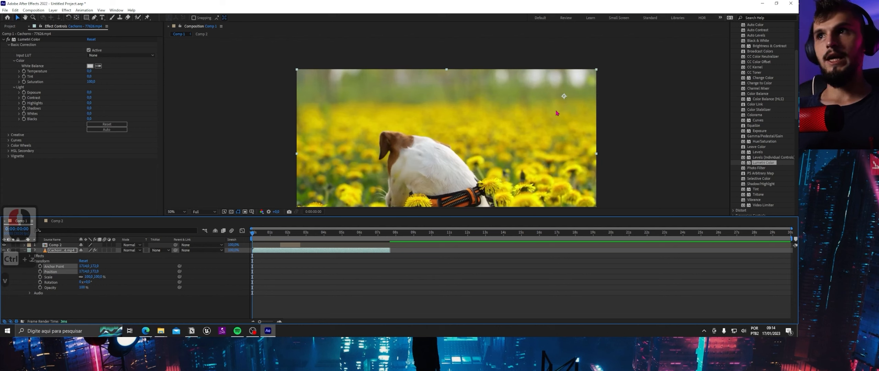
left_click_drag(557, 113, 532, 88)
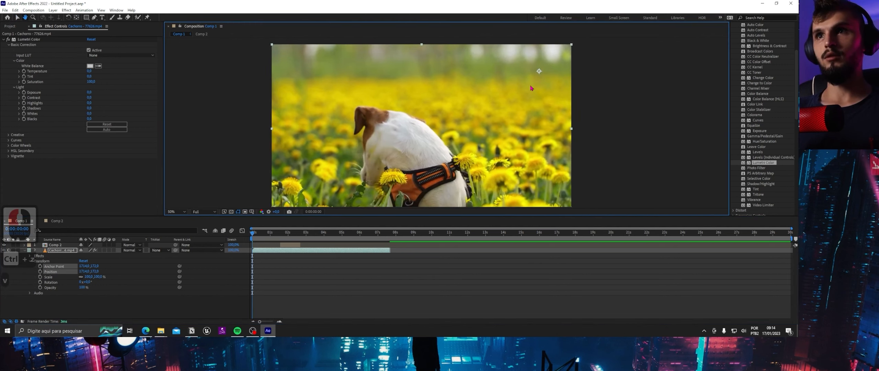
right_click(427, 136)
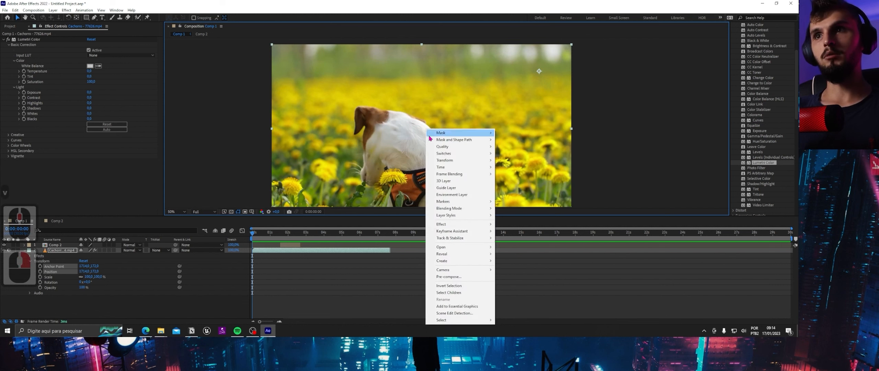
mouse_move(446, 160)
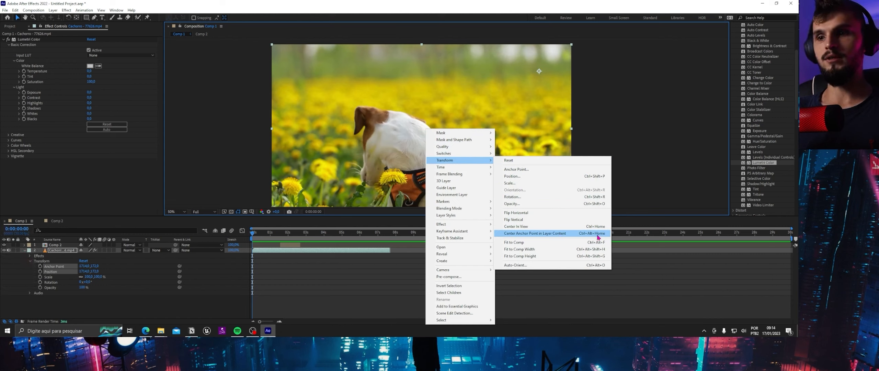
left_click(585, 236)
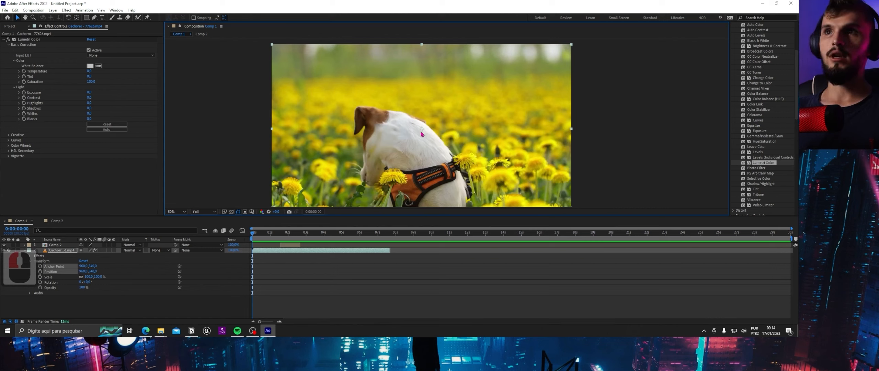
left_click(54, 313)
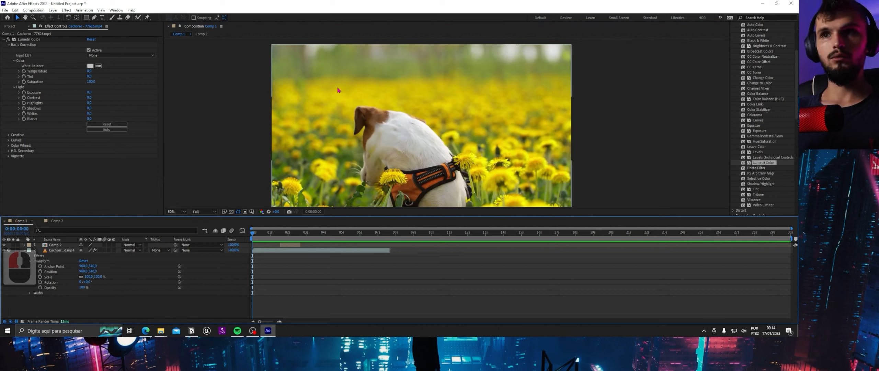
Try shifting the dog layer's Position, first by its X value and then in the composition view, undoing each shift
left_click(50, 271)
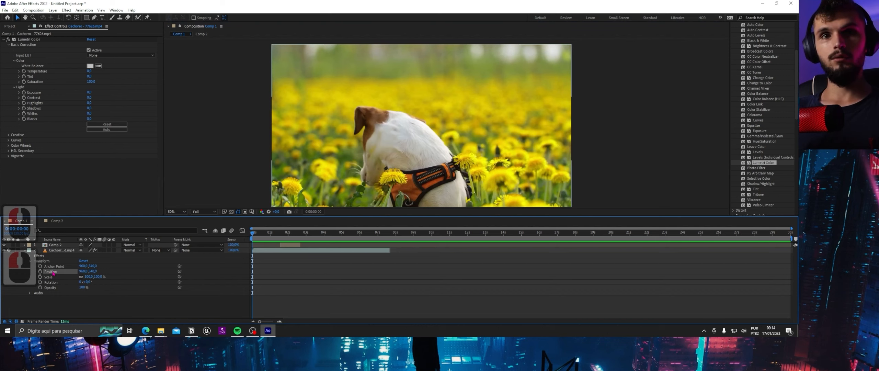
left_click_drag(81, 272, 130, 262)
key("ctrl+z")
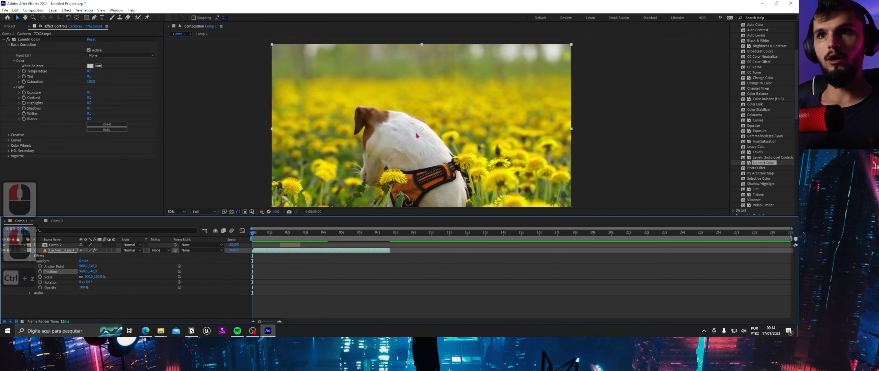
mouse_move(465, 147)
left_mouse_down()
mouse_move(408, 118)
mouse_move(427, 139)
mouse_move(431, 102)
mouse_move(410, 126)
mouse_move(470, 141)
left_mouse_up()
key("ctrl+z")
Try scaling the dog video to about 143% and rotating it about 18°, undoing each change
mouse_move(98, 277)
left_mouse_down()
mouse_move(115, 277)
mouse_move(88, 277)
mouse_move(110, 276)
left_mouse_up()
scroll(309, 100, "down", 2)
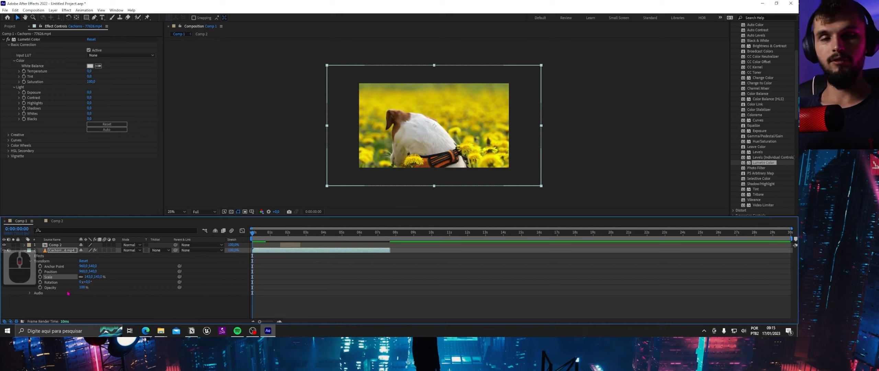
key("ctrl+z")
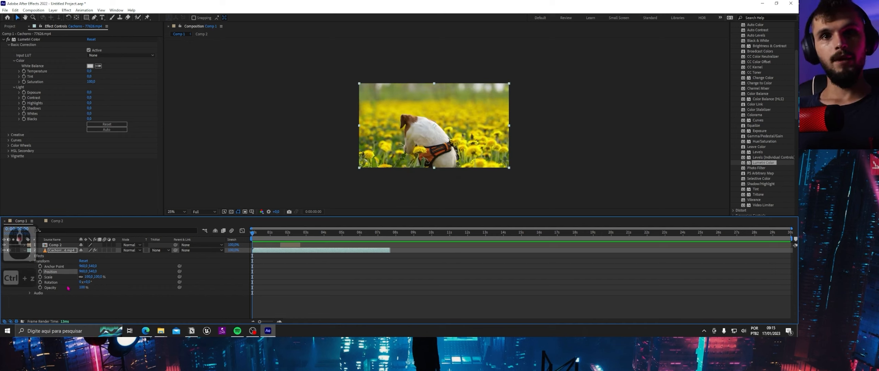
left_click(69, 283)
left_click_drag(87, 284, 100, 283)
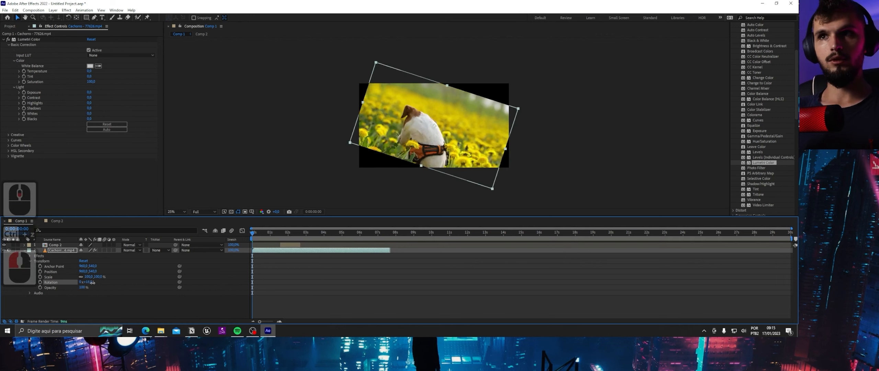
key("ctrl+z")
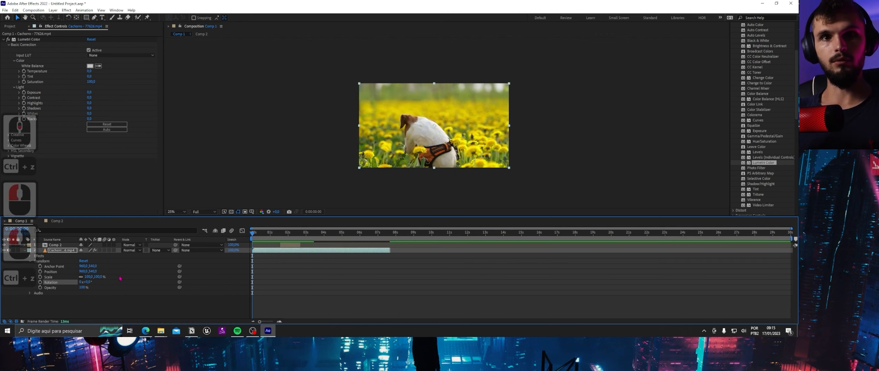
Lower the dog layer's Opacity until the video is strongly dimmed
mouse_move(83, 289)
left_mouse_down()
mouse_move(74, 287)
mouse_move(99, 282)
mouse_move(82, 284)
left_mouse_up()
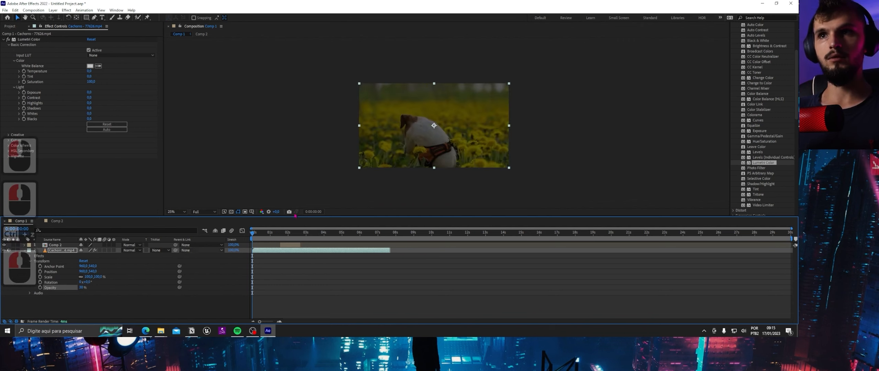
scroll(474, 106, "up", 2)
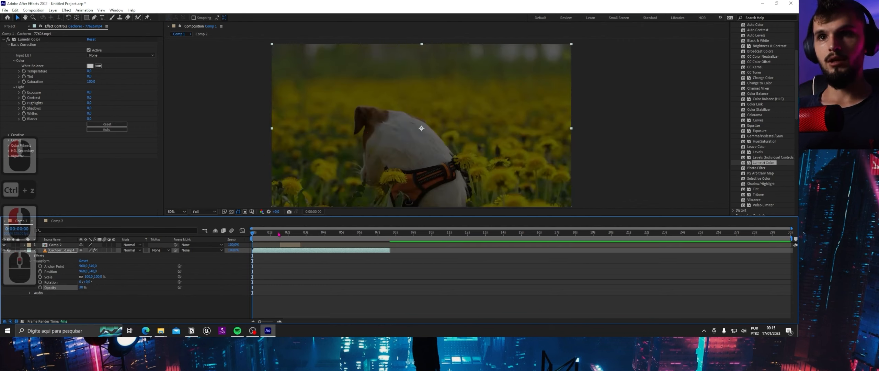
Move the Comp 2 layer below the dog layer, with the current time at 0:00:02:05
left_click_drag(278, 234, 291, 233)
left_click(54, 245)
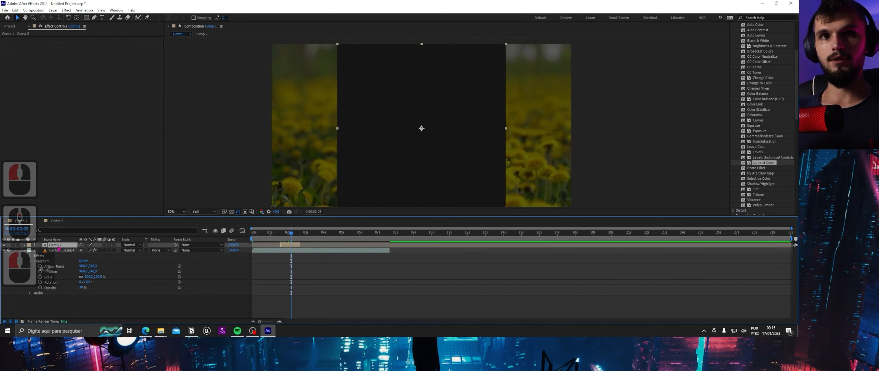
left_click_drag(53, 245, 56, 284)
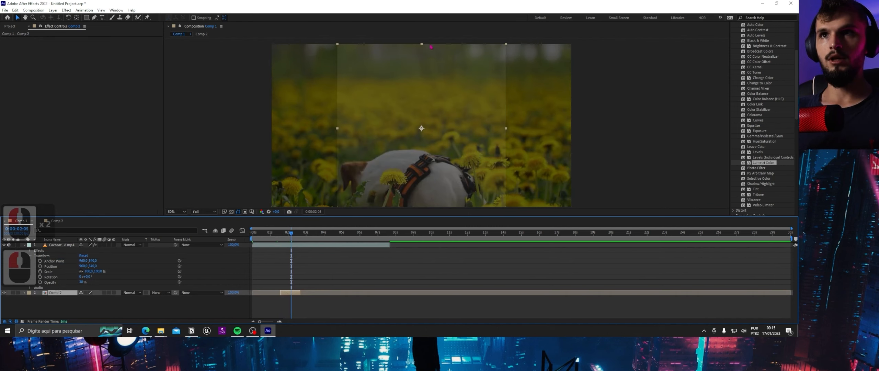
left_click(232, 133)
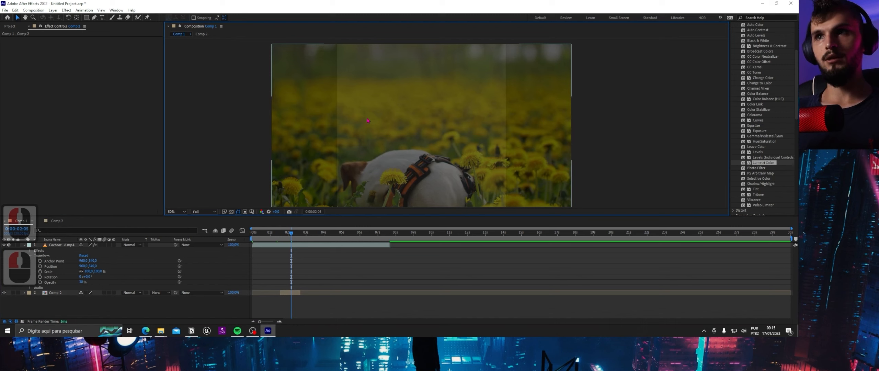
Set the dog layer's Opacity back to 100% with the current time at 0:00:02:07
mouse_move(285, 233)
left_mouse_down()
mouse_move(274, 233)
mouse_move(309, 235)
mouse_move(292, 233)
left_mouse_up()
left_click(288, 245)
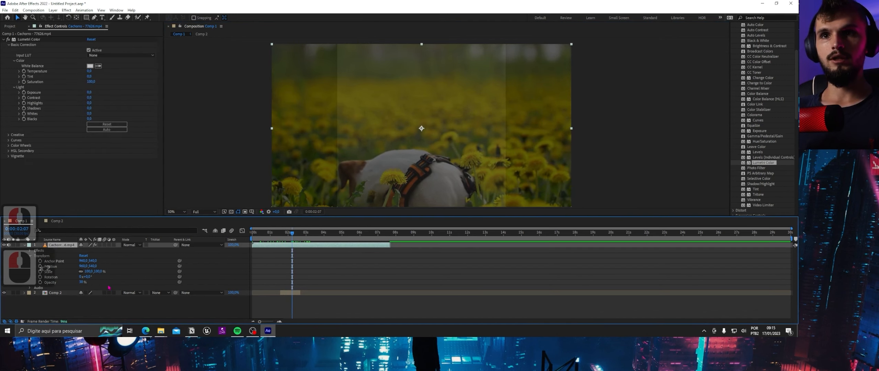
left_click_drag(82, 282, 270, 300)
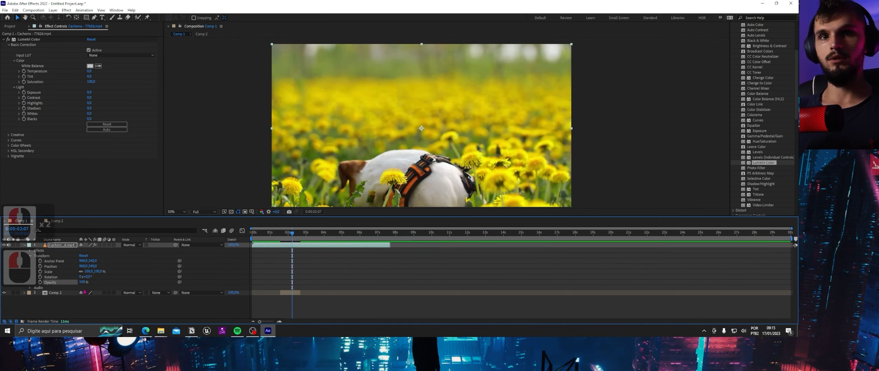
left_click_drag(83, 283, 185, 265)
Set a first Position keyframe on the dog layer at 0:00:00:00
left_click_drag(285, 234, 250, 234)
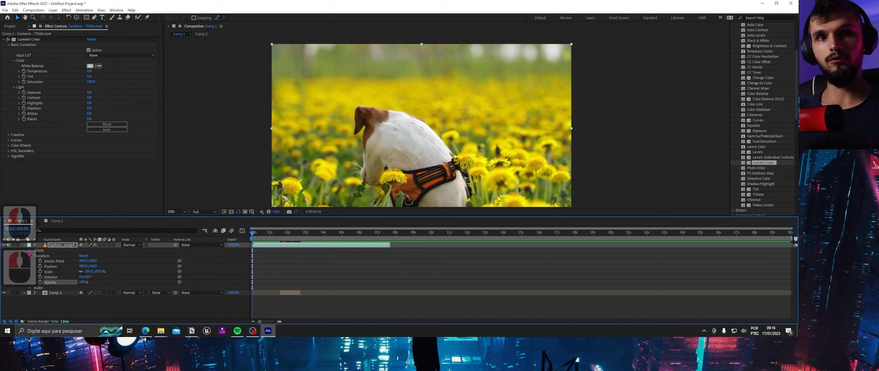
left_click(30, 250)
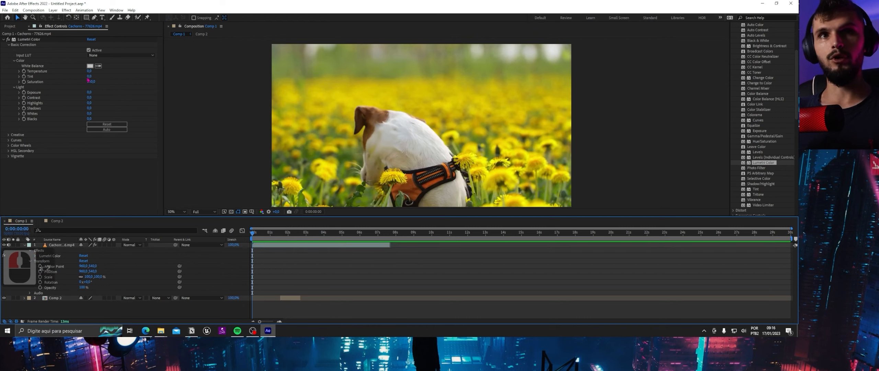
left_click(30, 250)
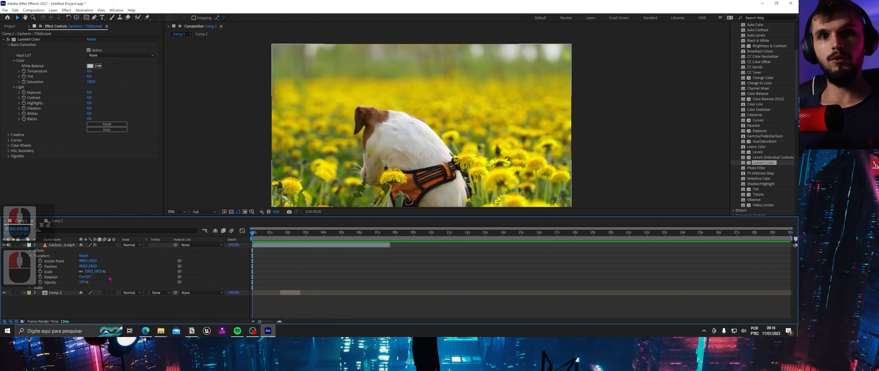
double_click(58, 267)
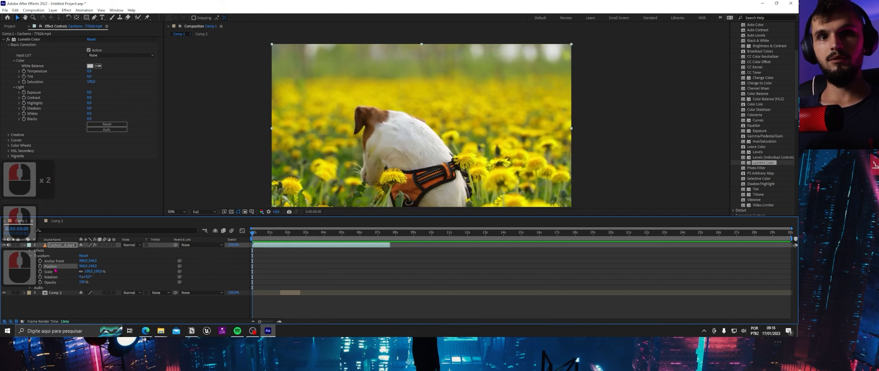
left_click(40, 267)
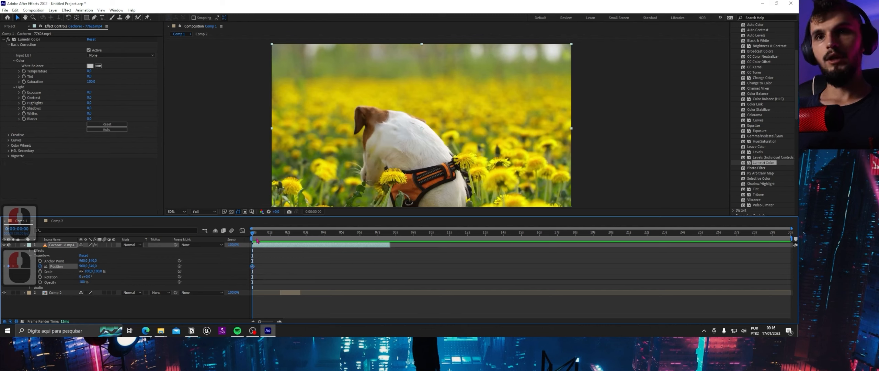
Add a Position keyframe at 0:00:06:01 with X at about 1054 and preview the movement from the start
left_click_drag(254, 233, 361, 236)
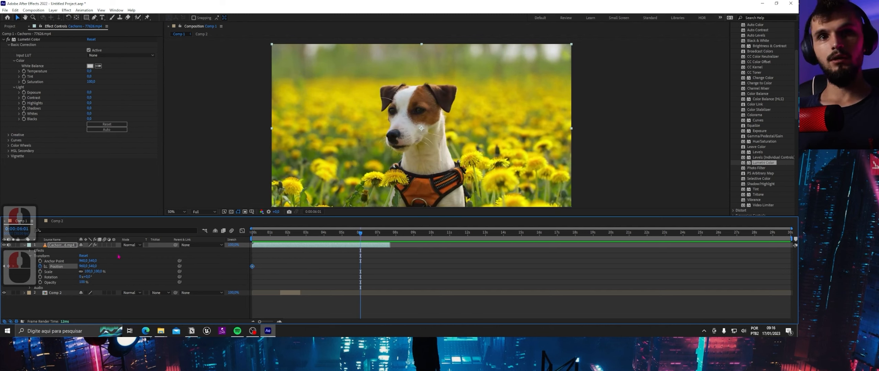
left_click_drag(83, 266, 113, 266)
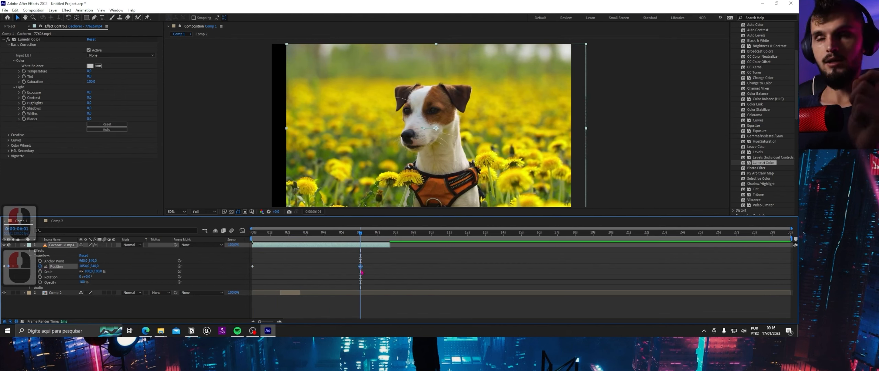
left_click(57, 267)
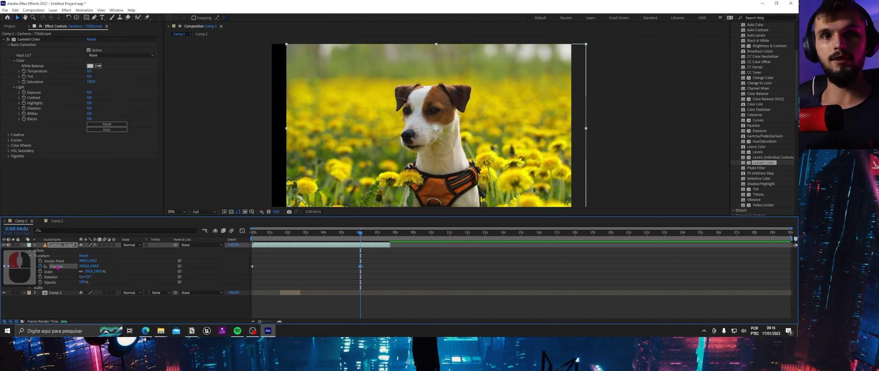
left_click_drag(361, 234, 239, 234)
key("space")
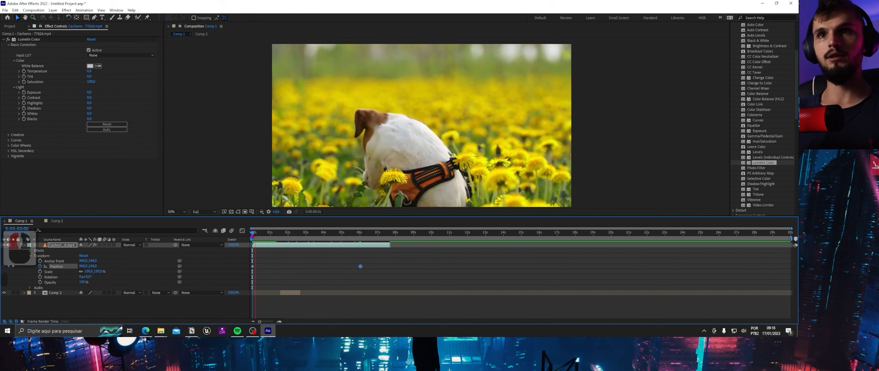
At the 0:00:06:01 Position keyframe, move the dog layer horizontally to X about 1920 and preview the movement from the start
left_click(360, 234)
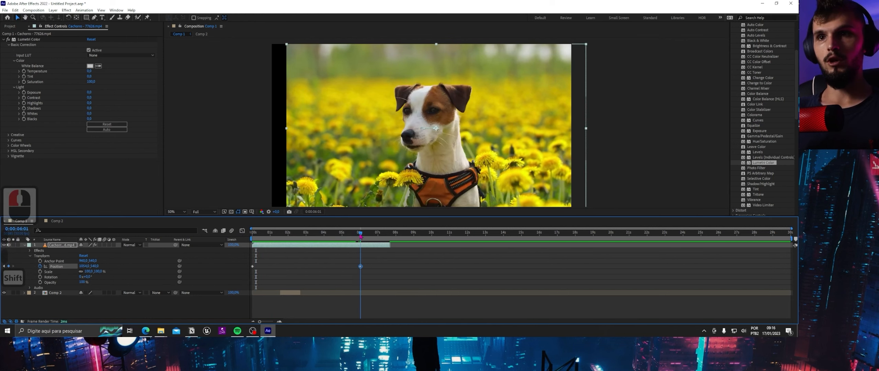
left_click_drag(393, 117, 534, 112)
key("space")
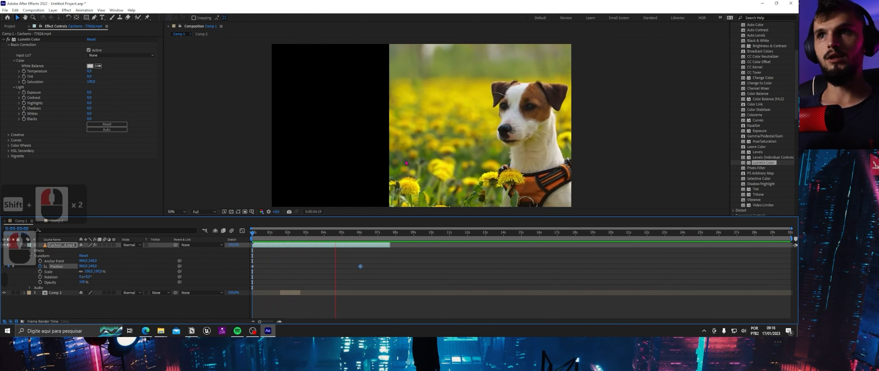
key("space")
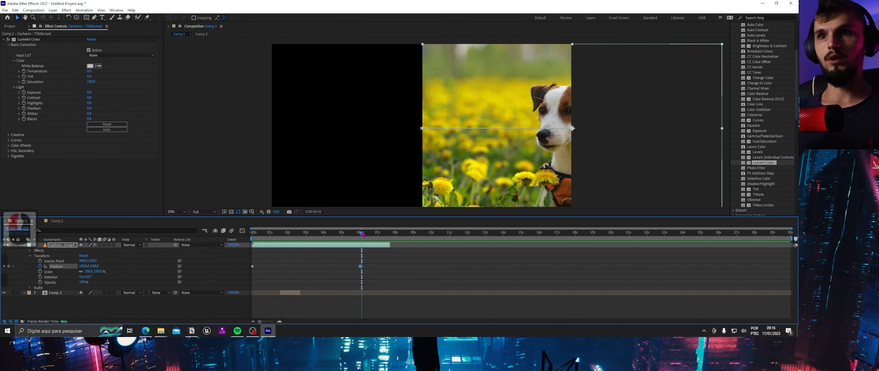
left_click_drag(361, 233, 249, 236)
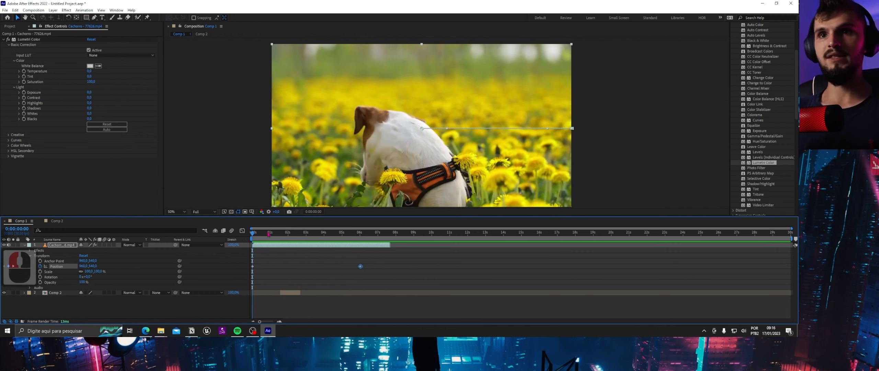
key("space")
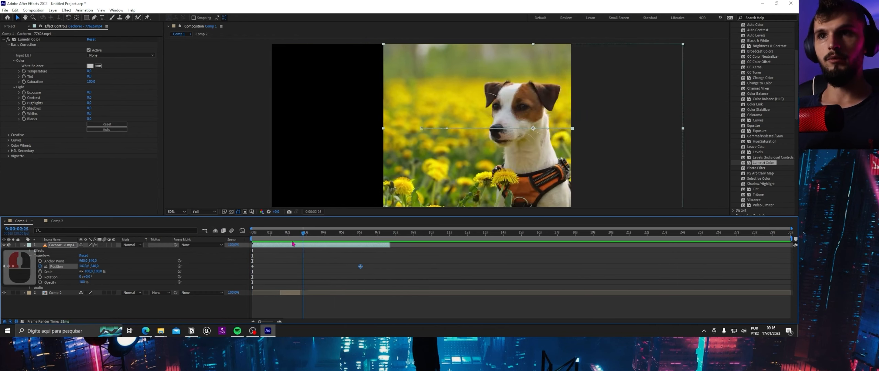
left_click_drag(292, 243, 263, 251)
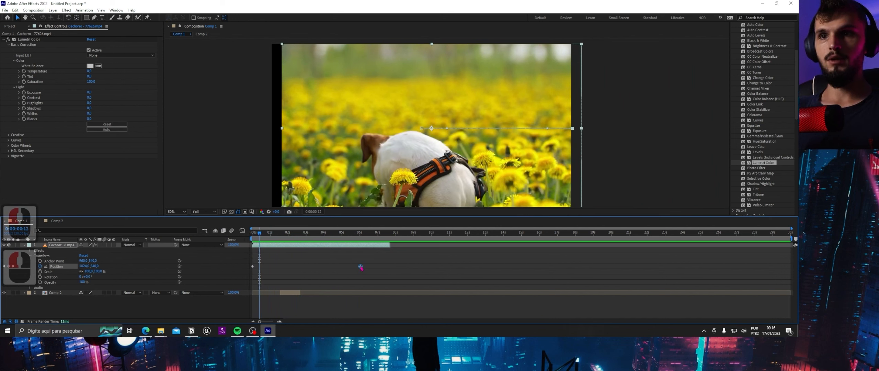
Shorten the movement by moving the dog layer's second Position keyframe to 0:00:03:20, and check the layer at both keyframes
left_click_drag(360, 266, 318, 266)
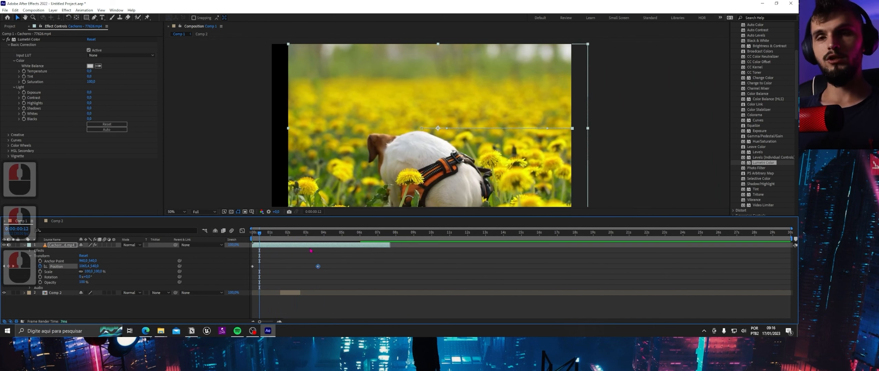
left_click_drag(259, 234, 252, 273)
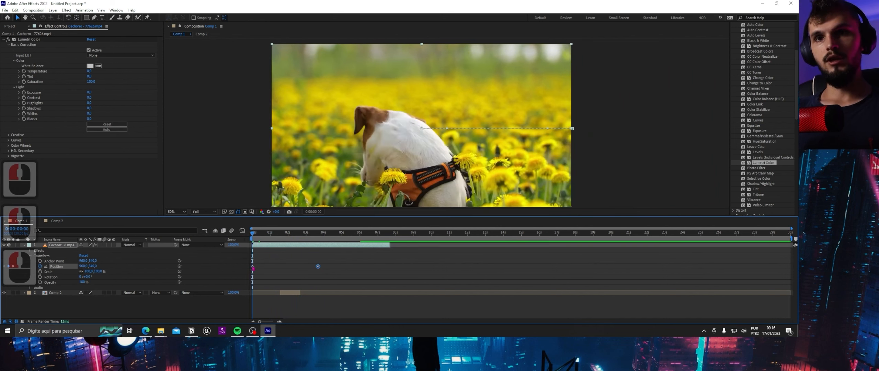
left_click(252, 266)
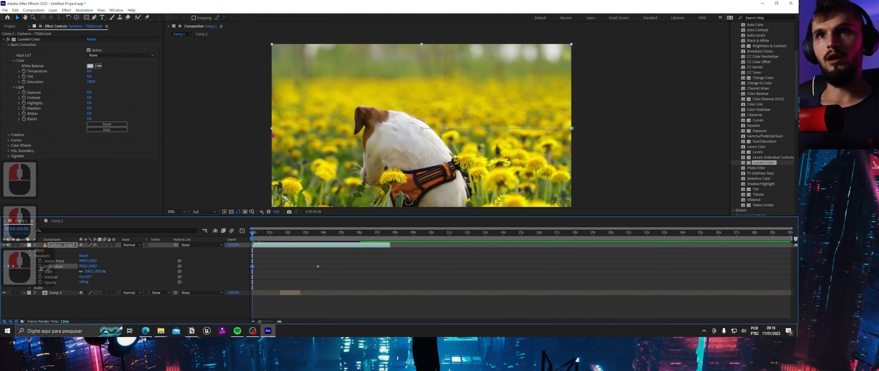
left_click_drag(287, 235, 318, 234)
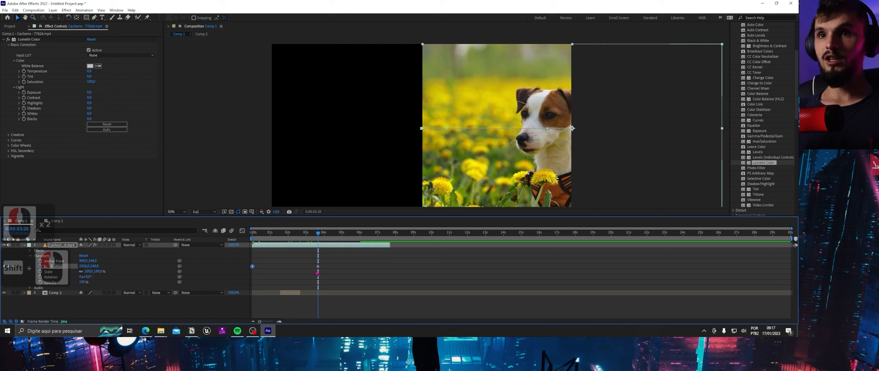
Move the second Position keyframe to just before the two-second mark and preview the faster movement from the start
left_click_drag(318, 270, 285, 266)
left_click(263, 237)
left_click_drag(263, 237, 247, 248)
key("space")
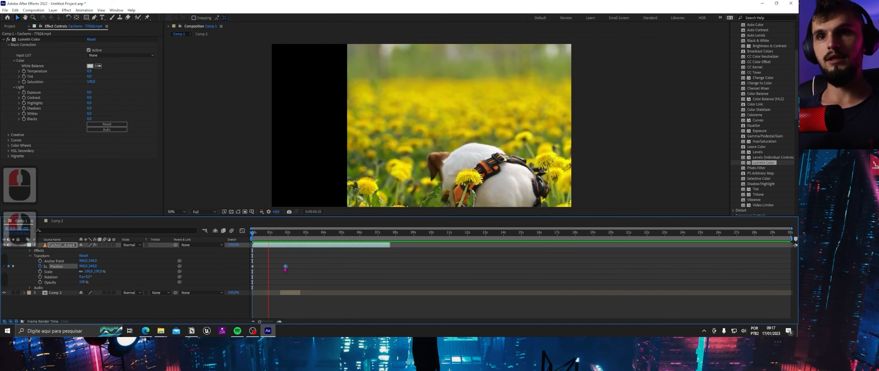
Move the dog layer's second Position keyframe to about 0:00:00:18 and preview the animation from the start
left_click(285, 266)
left_click_drag(285, 266, 263, 269)
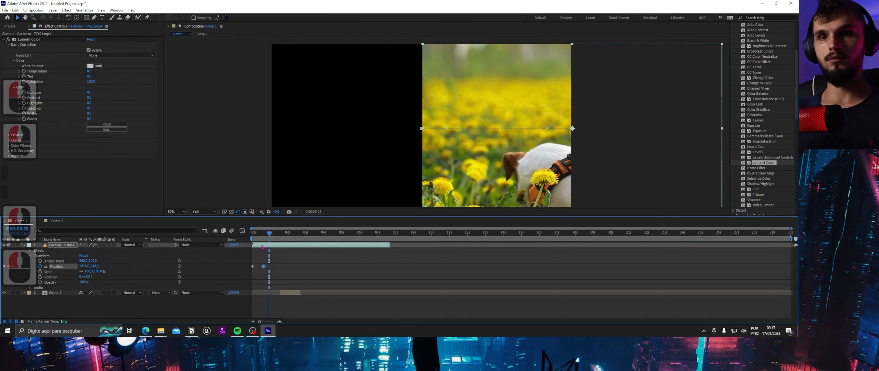
left_click_drag(265, 236, 251, 236)
key("space")
key("space")
key("space")
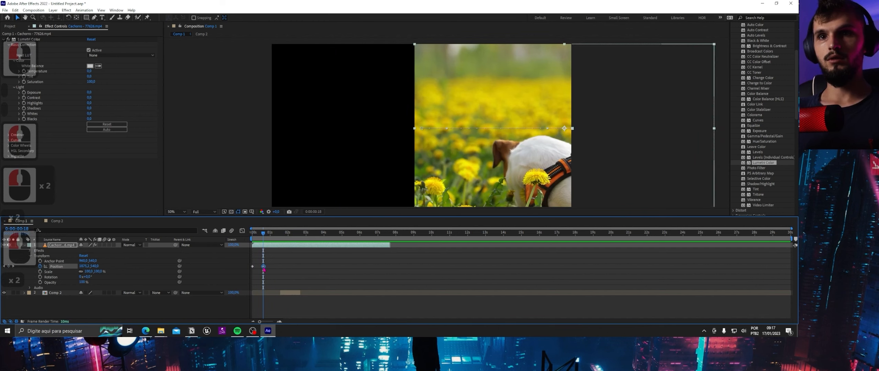
Move the second Position keyframe to about 0:00:00:11 and examine the spacing of the keyframes on a magnified timeline
left_click_drag(263, 266, 259, 267)
left_click(252, 233)
left_click_drag(255, 241, 261, 267)
scroll(259, 267, "up", 3)
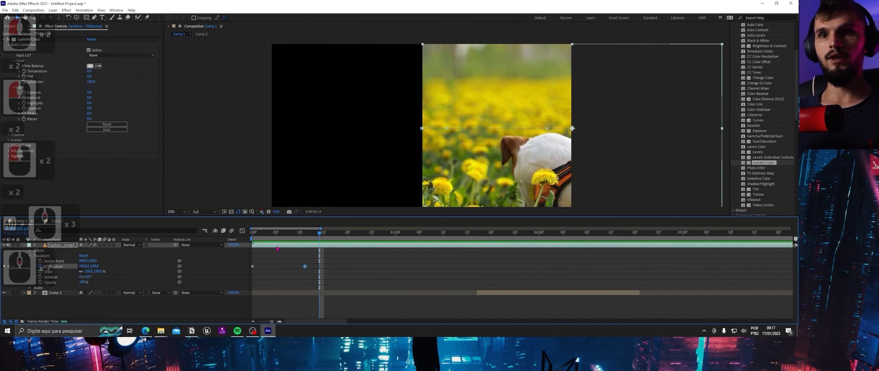
Move the dog layer's second Position keyframe to 0:00:00:05 and preview the very fast movement from the start
left_click_drag(281, 237, 252, 237)
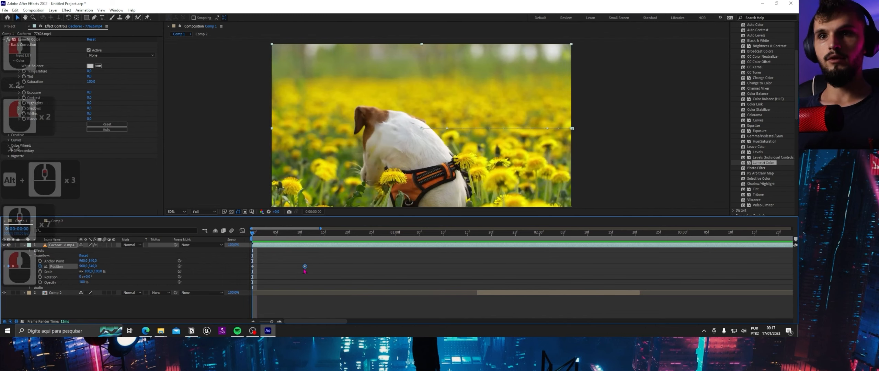
left_click_drag(299, 267, 276, 267)
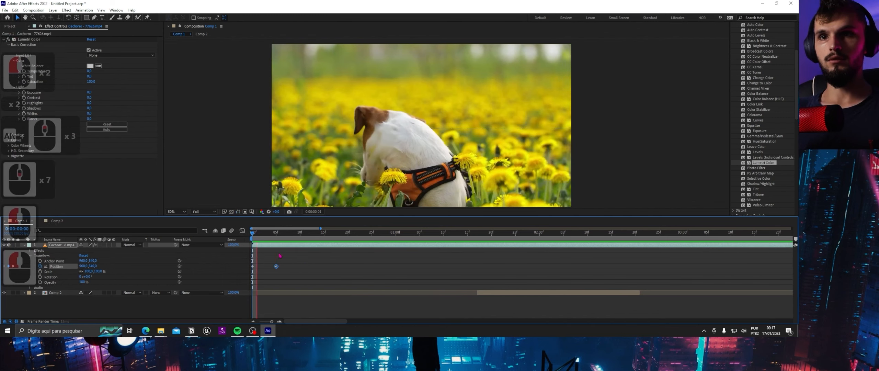
key("space")
key("space")
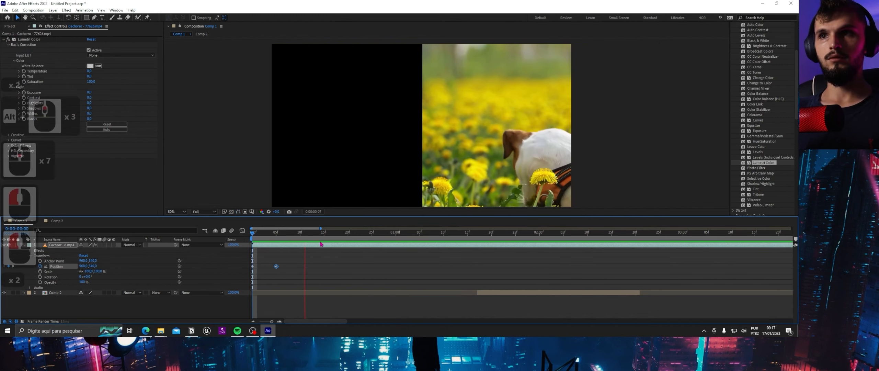
key("space")
Select the second Position keyframe and return the current time to 0:00:00:00
scroll(291, 261, "down", 3)
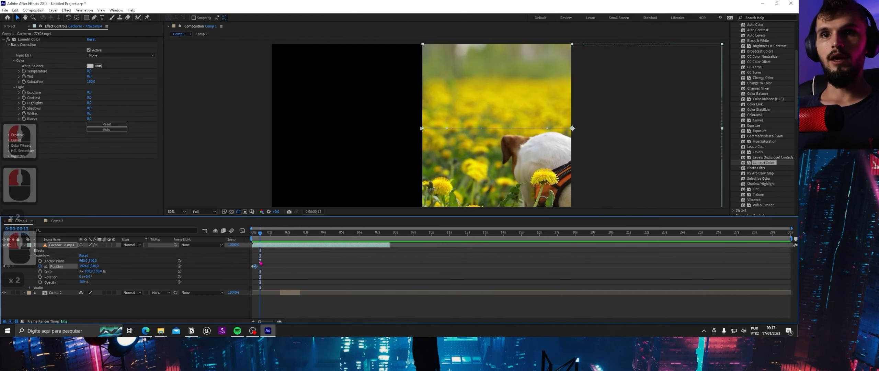
scroll(256, 266, "up", 7)
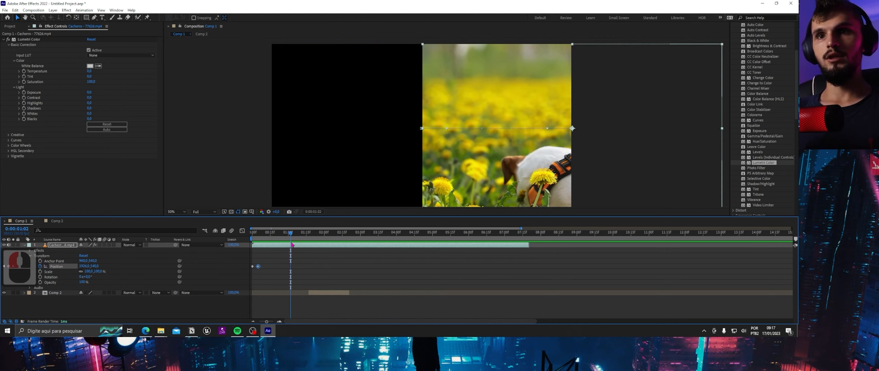
left_click(259, 267)
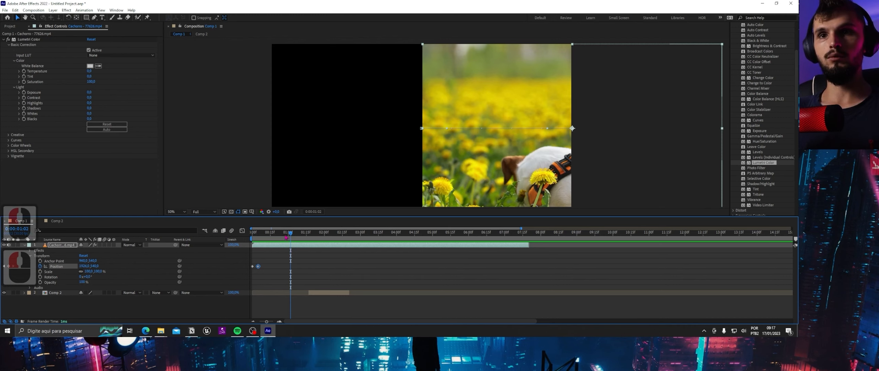
left_click_drag(290, 236, 245, 261)
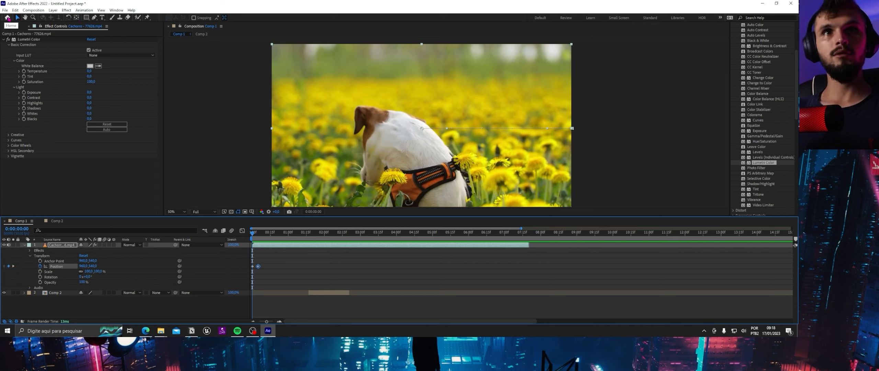
Look at the Home screen with its recent projects and return to the composition
left_click(7, 18)
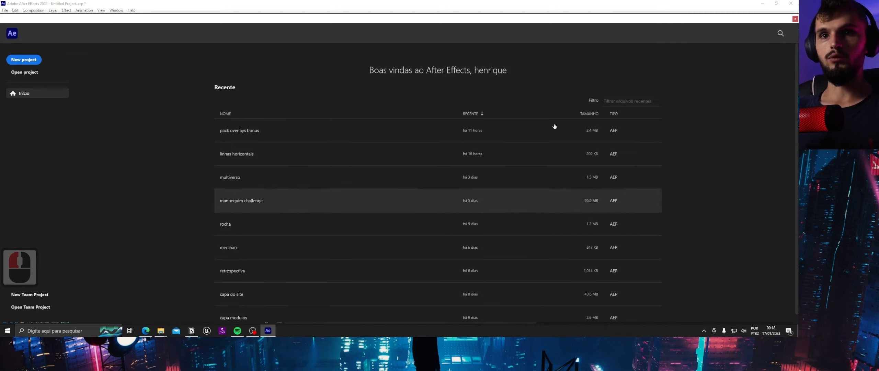
left_click(795, 20)
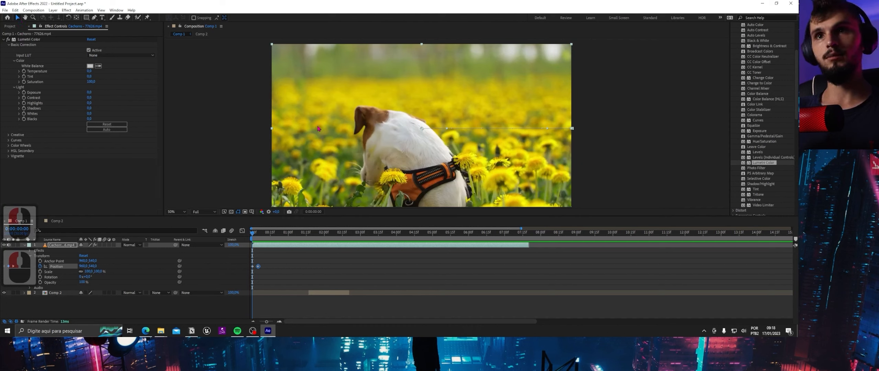
Try moving the dog layer slightly with the Selection tool and undo the move
key("v")
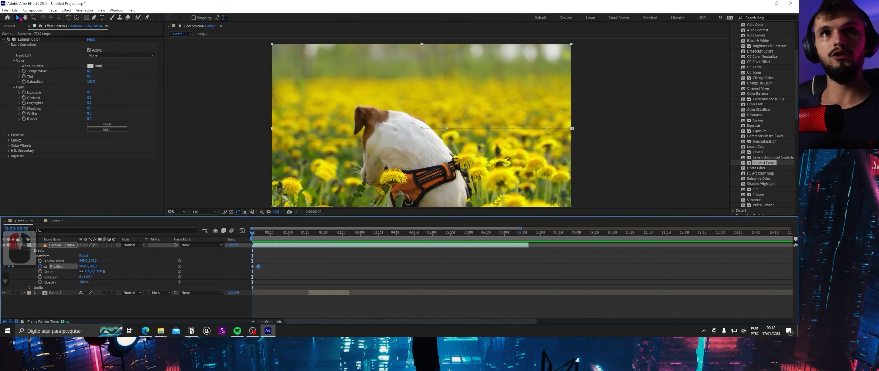
mouse_move(405, 107)
left_mouse_down()
mouse_move(449, 107)
mouse_move(406, 118)
left_mouse_up()
key("ctrl+z")
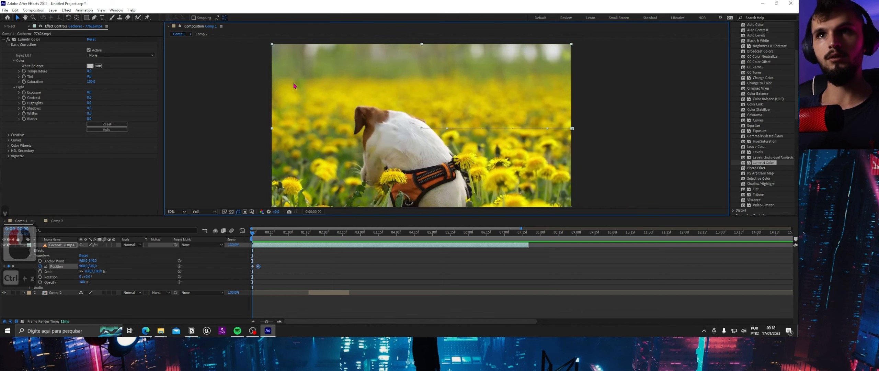
Pan around the composition view with the Hand tool and switch back to the Selection tool
left_click(25, 17)
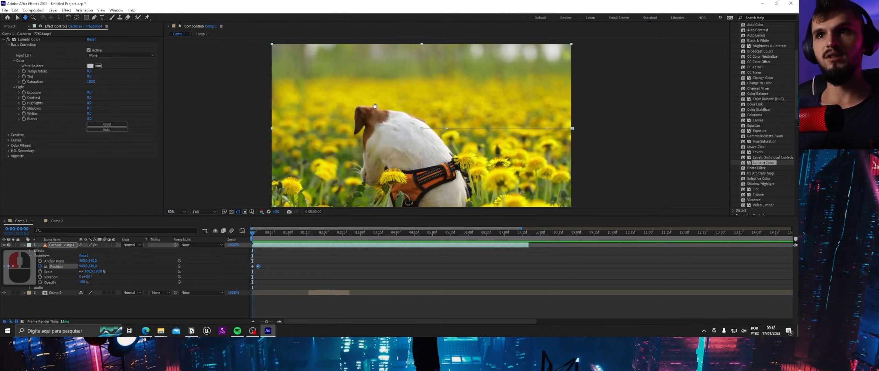
mouse_move(370, 106)
left_mouse_down()
mouse_move(396, 101)
mouse_move(374, 101)
left_mouse_up()
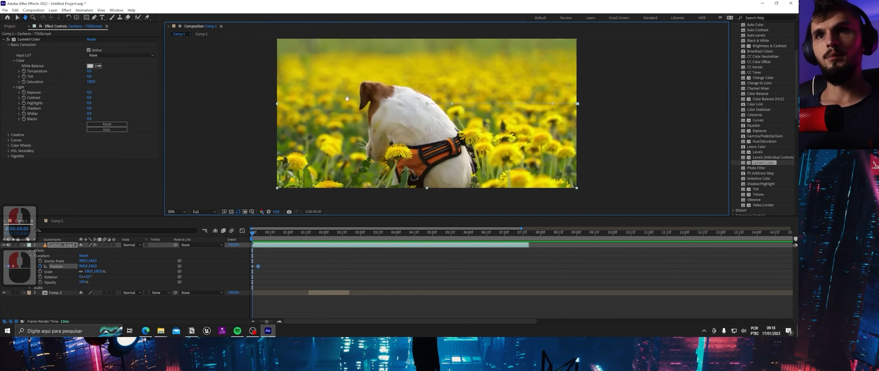
left_click_drag(249, 83, 522, 128)
left_click_drag(416, 115, 431, 83)
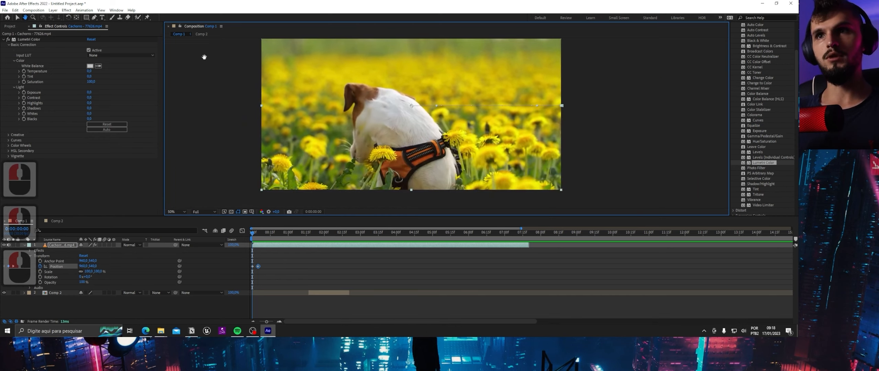
left_click_drag(220, 58, 330, 49)
key("v")
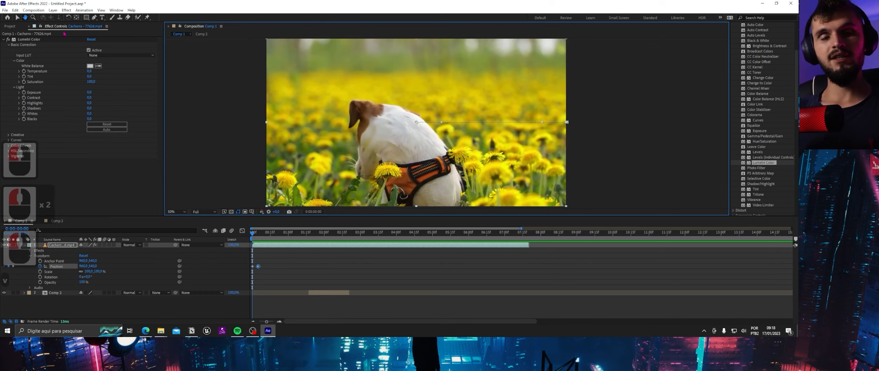
left_click(17, 18)
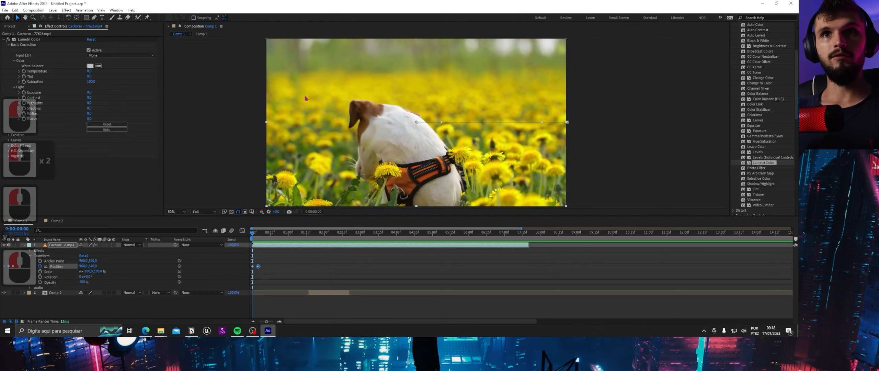
Pan the composition view with the temporary Hand tool while keeping the Selection tool as the active tool
key("space")
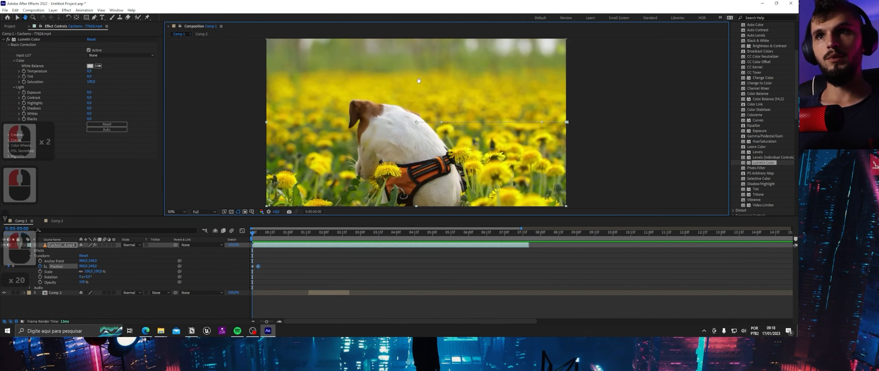
left_click_drag(419, 80, 425, 165)
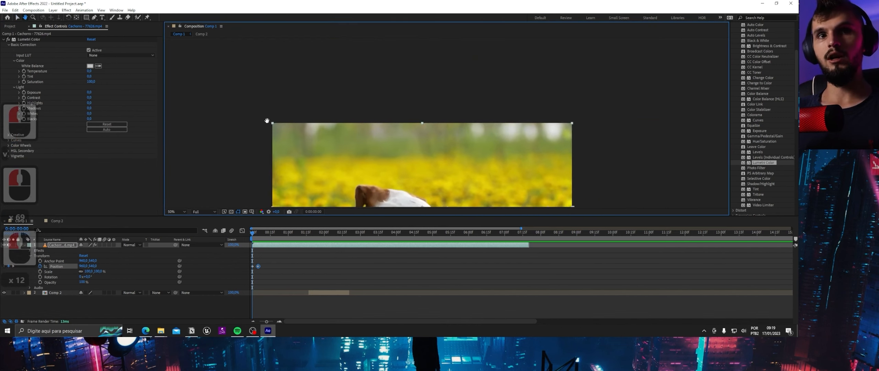
left_click_drag(267, 120, 382, 64)
left_click_drag(420, 111, 315, 61)
left_click_drag(448, 77, 559, 99)
left_click_drag(423, 105, 299, 99)
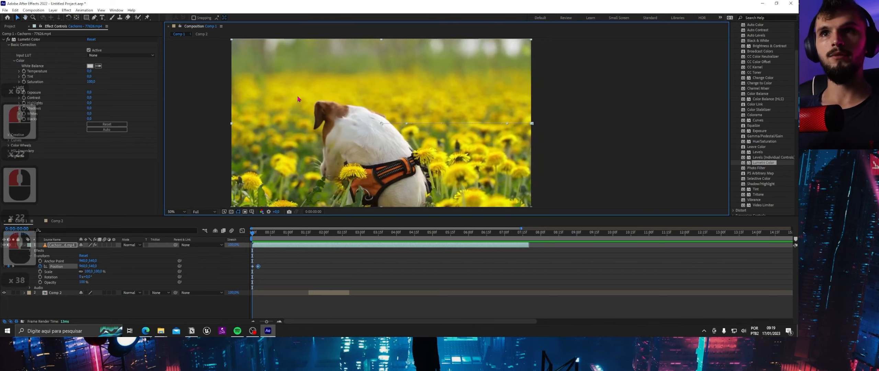
Magnify the dog in the composition view to 200% with the Zoom tool
left_click(34, 18)
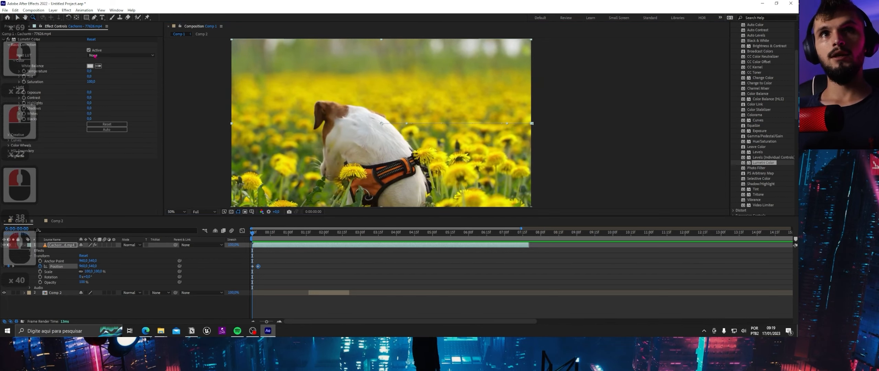
left_click(373, 126)
left_click(384, 113)
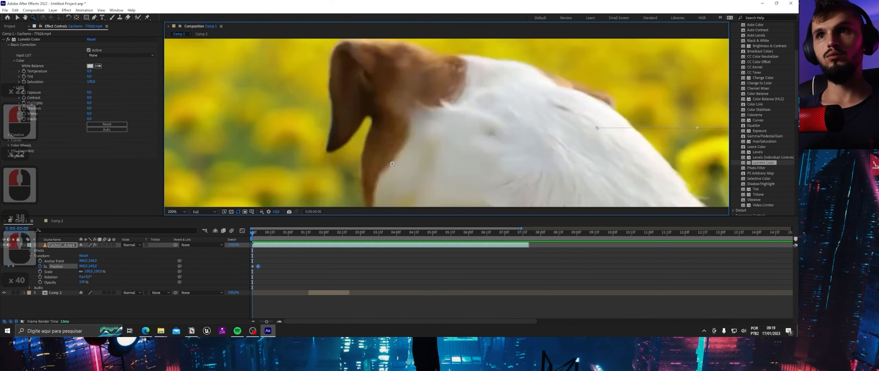
Zoom the composition view in to 800% and back to 50%, reposition it, and return to the Selection tool
left_click(412, 113)
left_click(411, 156)
right_click(402, 130)
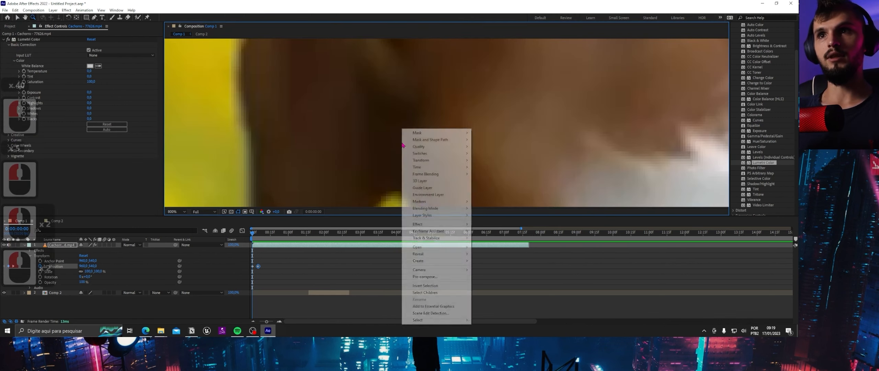
left_click(365, 132)
scroll(385, 140, "down", 5)
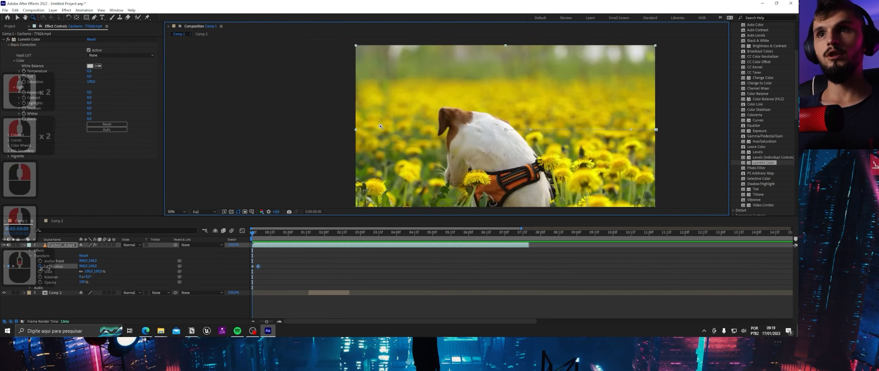
scroll(379, 126, "down", 2)
scroll(412, 143, "up", 6)
scroll(409, 151, "down", 5)
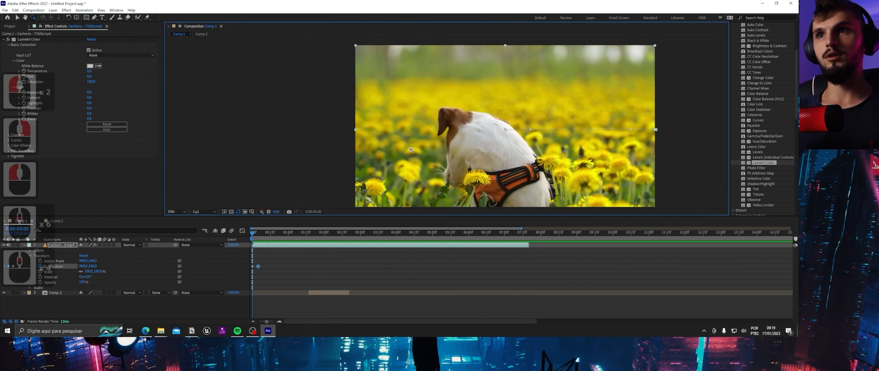
left_click_drag(468, 110, 363, 108)
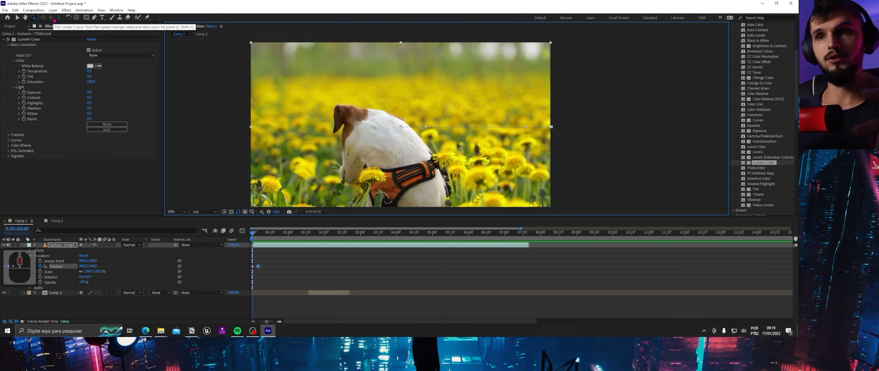
left_click(17, 18)
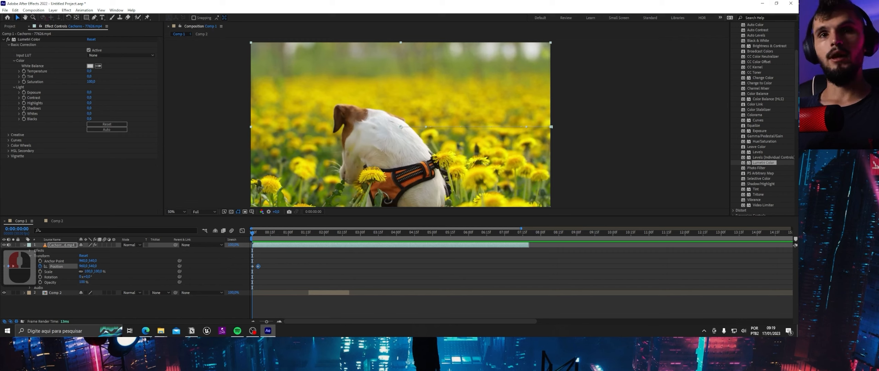
Make the dog video a 3D layer and turn it around its vertical axis with the 3D gizmo
left_click(113, 245)
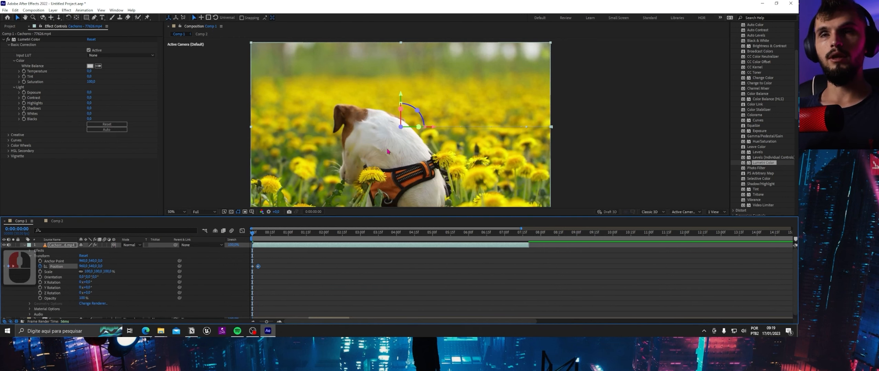
left_click_drag(418, 127, 398, 128)
Orbit, pan and dolly the 3D composition view around the dog layer with the three camera tools
left_click(42, 18)
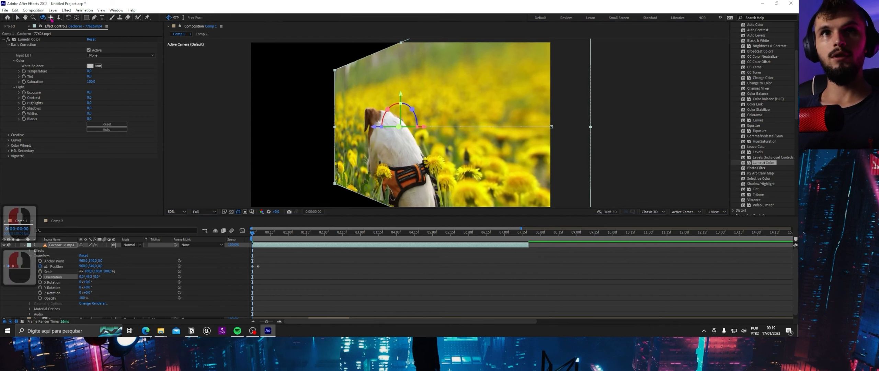
left_click_drag(369, 145, 414, 127)
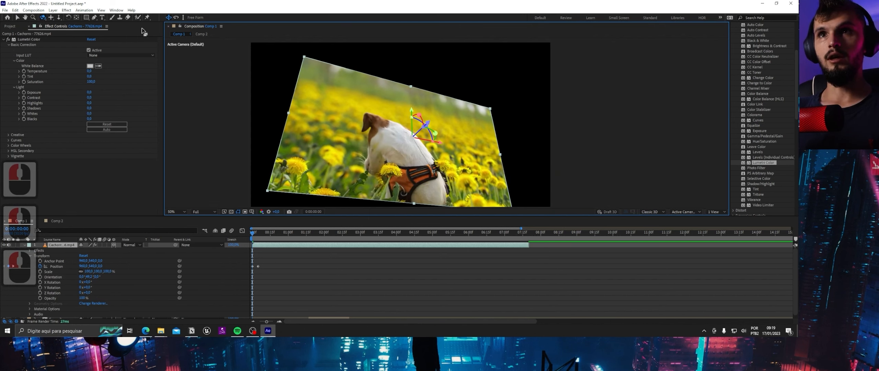
left_click(51, 18)
mouse_move(195, 74)
left_mouse_down()
mouse_move(183, 67)
mouse_move(179, 100)
mouse_move(187, 74)
left_mouse_up()
left_click(59, 17)
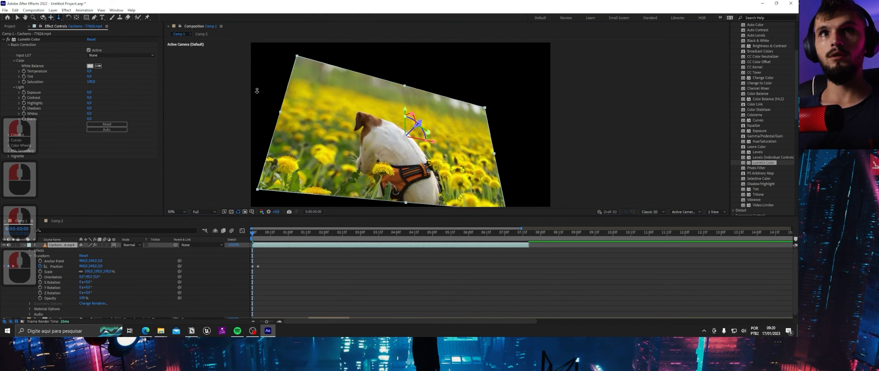
mouse_move(419, 123)
left_mouse_down()
mouse_move(441, 186)
mouse_move(406, 121)
left_mouse_up()
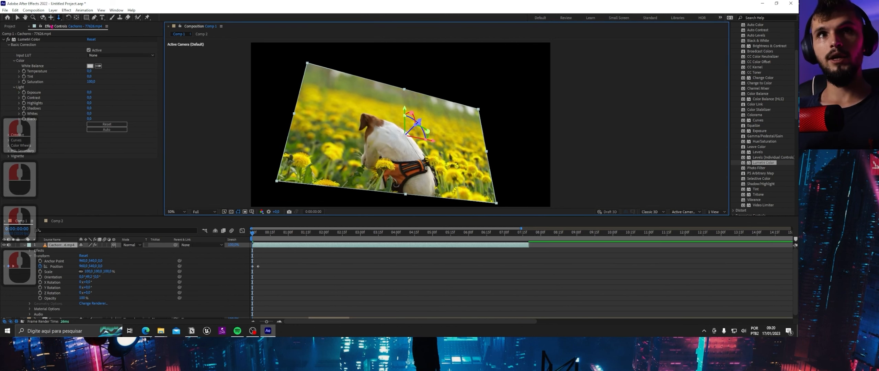
Cycle through the camera tools while orbiting the 3D view until the dog layer is seen almost frontally
key("c")
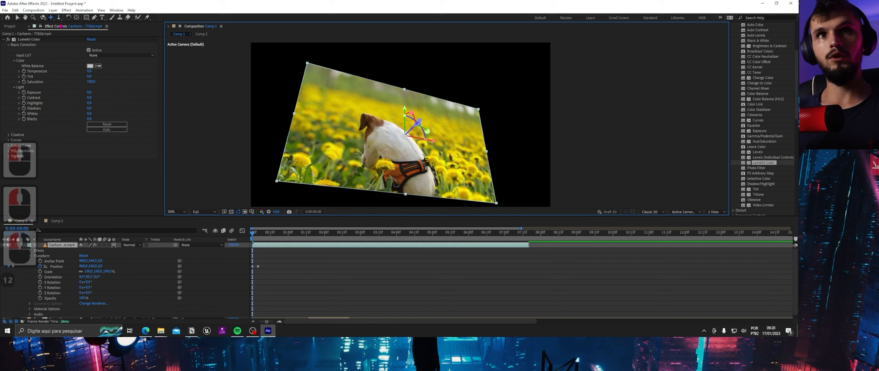
key("1")
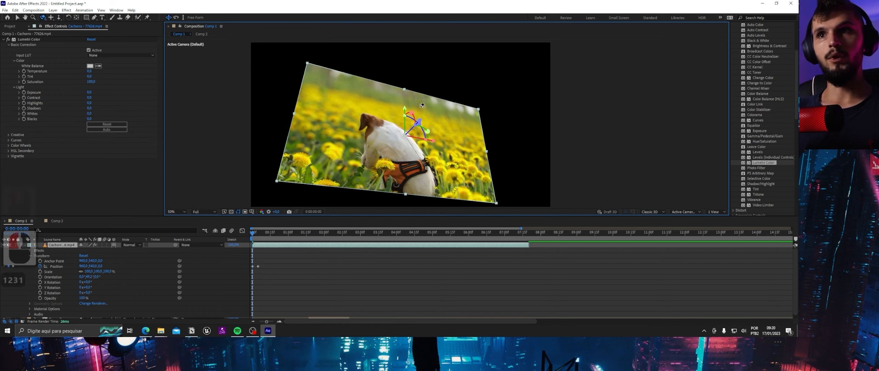
left_click_drag(422, 105, 453, 78)
key("2")
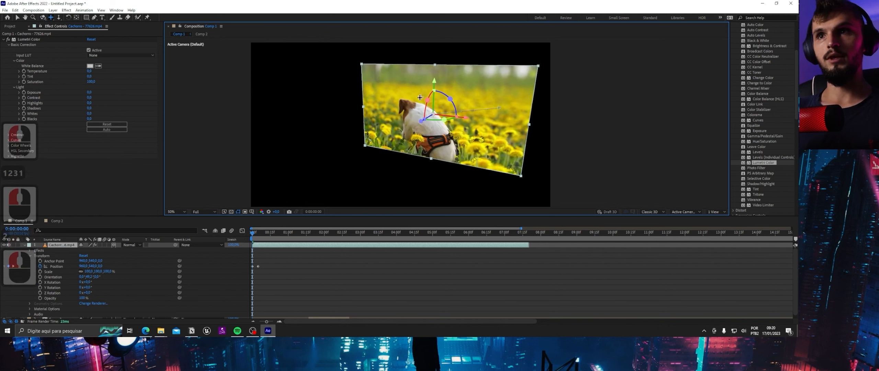
key("1")
left_click_drag(405, 96, 400, 76)
key("2")
key("3")
Return to the Selection tool and convert the dog layer back to 2D
key("v")
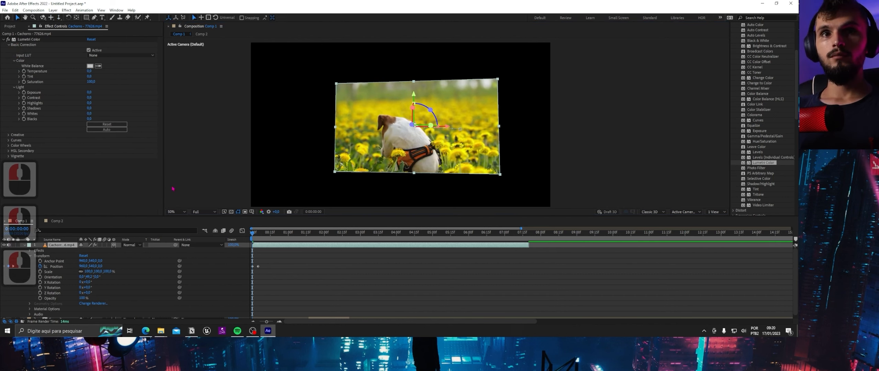
left_click(113, 244)
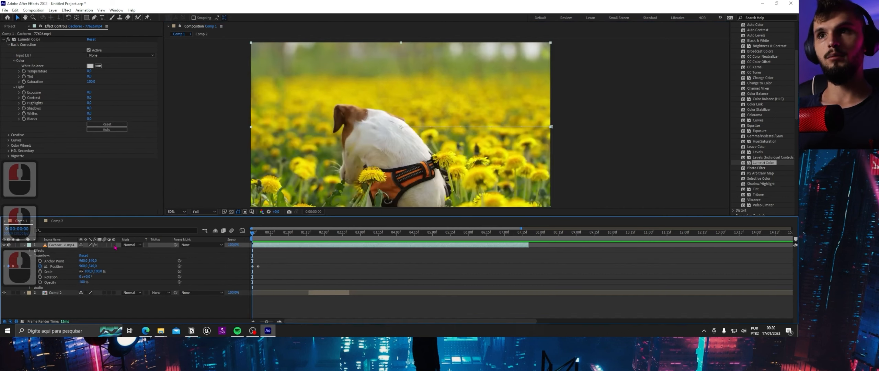
left_click_drag(275, 241, 252, 240)
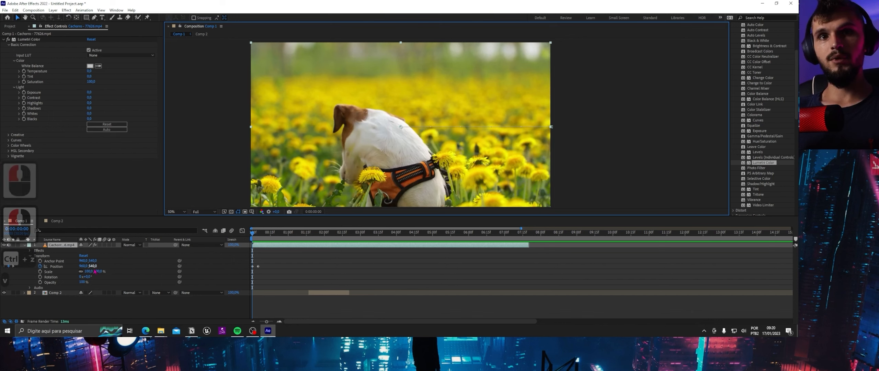
Try rotating the dog layer through its Rotation value and with the Rotation tool, undoing the changes
mouse_move(89, 277)
left_mouse_down()
mouse_move(102, 277)
mouse_move(89, 277)
left_mouse_up()
key("ctrl+z")
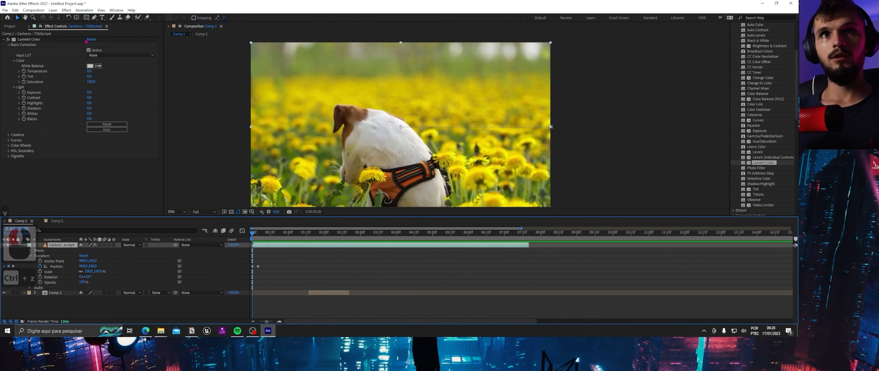
left_click(68, 18)
left_click_drag(339, 116, 274, 91)
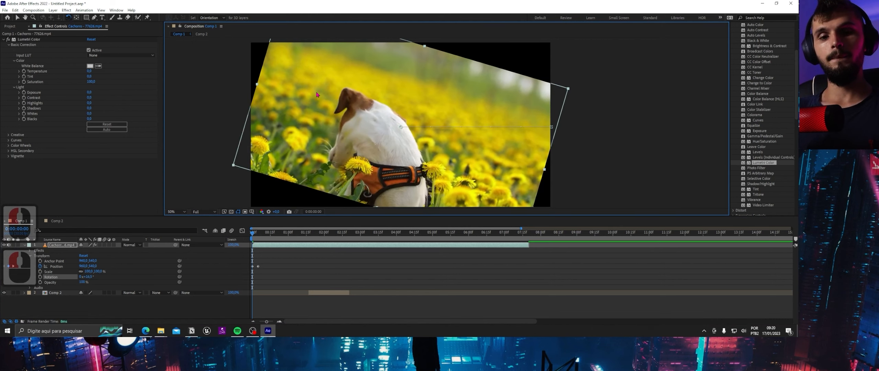
key("ctrl+z")
Try moving the dog layer's anchor point around the image with the Pan Behind tool, and undo the moves
left_click(76, 17)
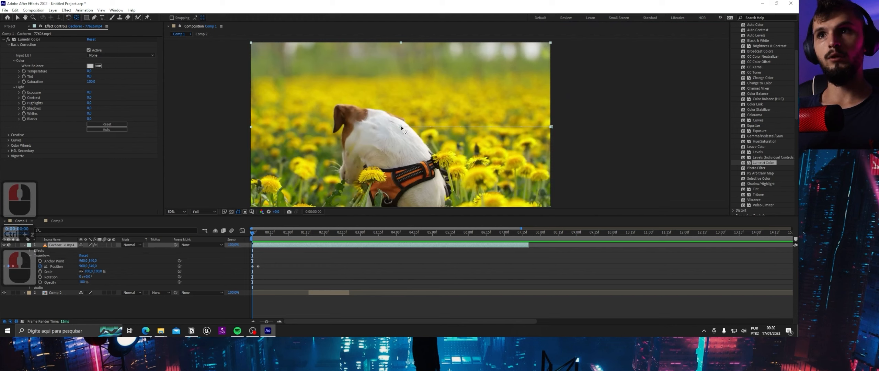
left_click_drag(402, 127, 403, 120)
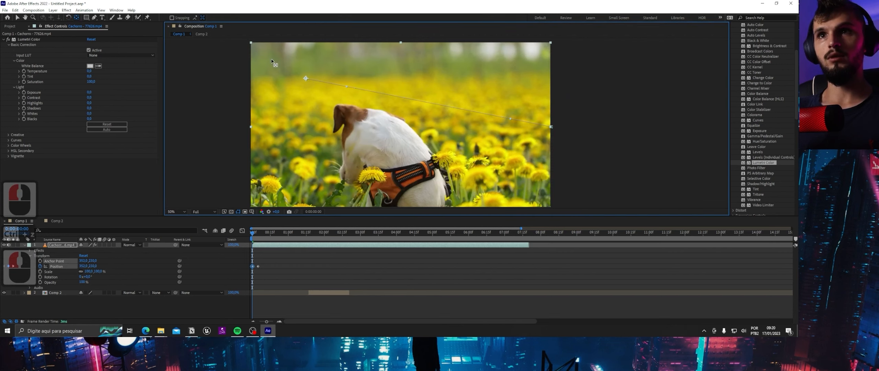
left_click_drag(271, 61, 305, 174)
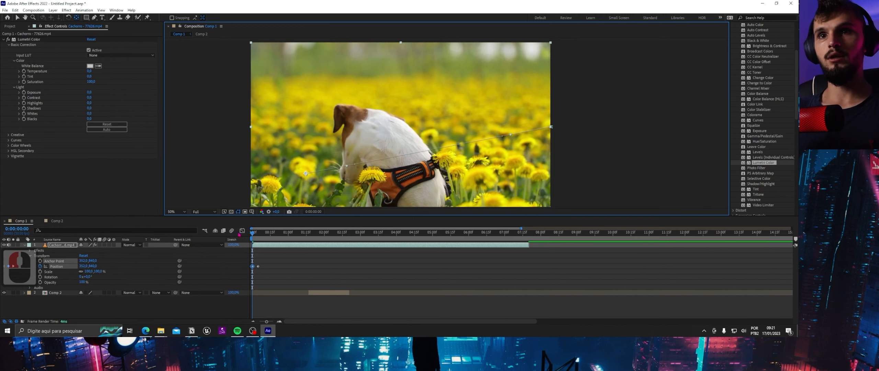
left_click_drag(252, 233, 257, 235)
left_click_drag(254, 233, 253, 234)
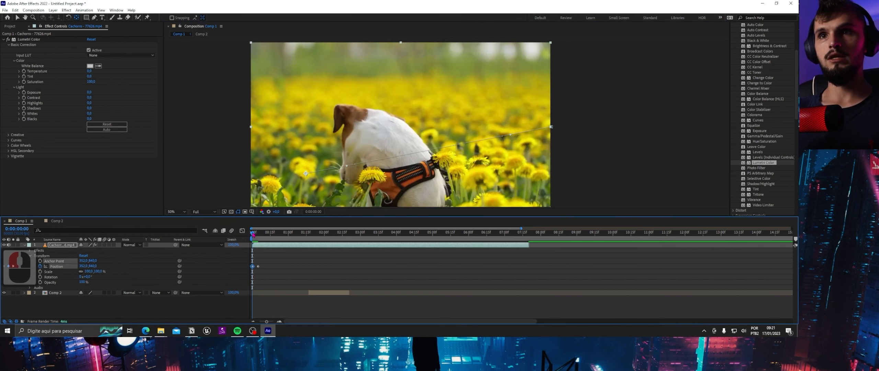
key("ctrl+z")
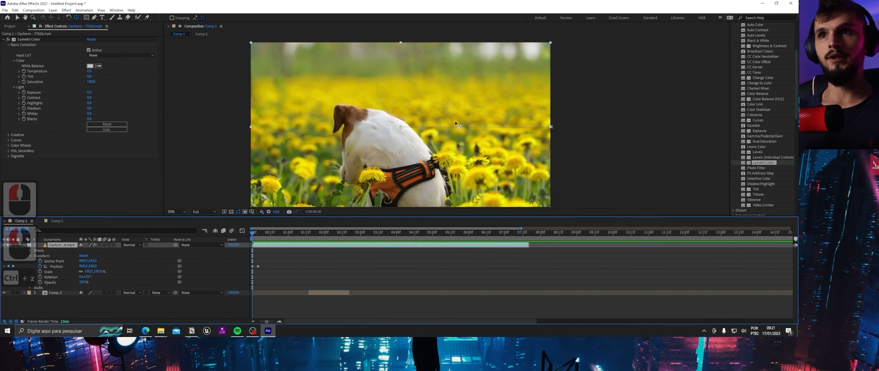
Move the dog layer's anchor point to about 240, 882, near the image's lower-left corner
left_click_drag(401, 127, 286, 183)
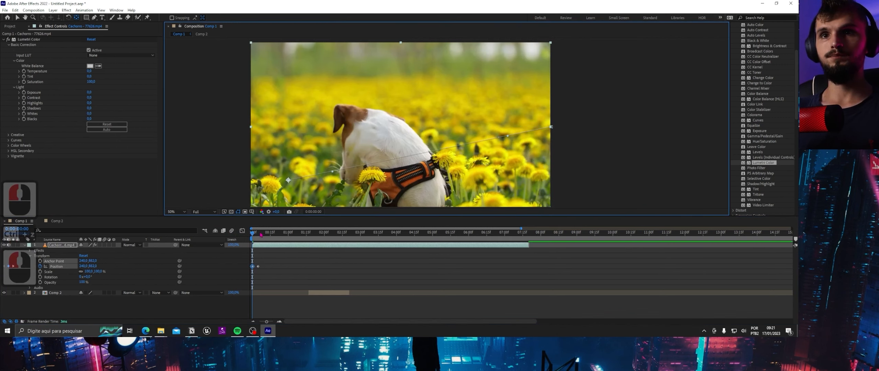
left_click_drag(253, 234, 253, 235)
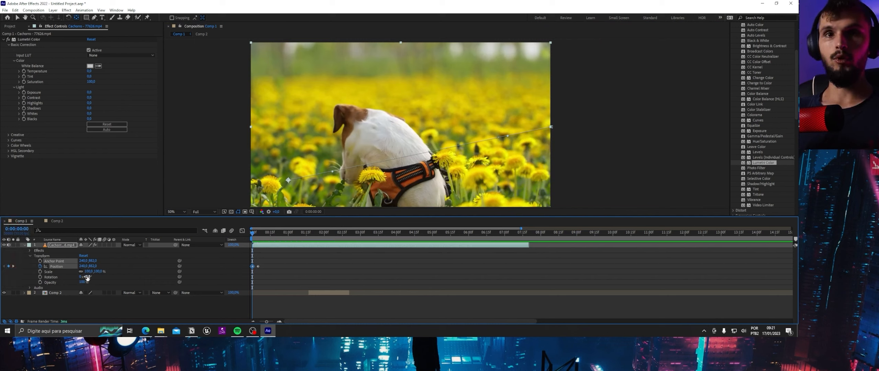
Try enlarging the dog layer from its moved anchor point and undo the scaling
left_click_drag(88, 271, 107, 264)
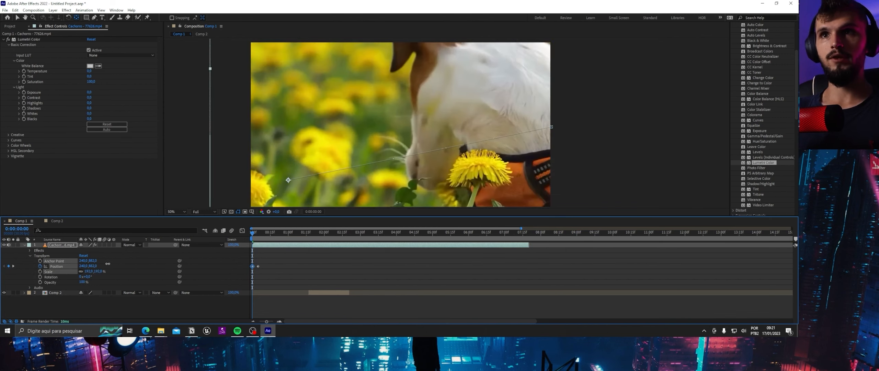
key("ctrl+z")
left_click(288, 181)
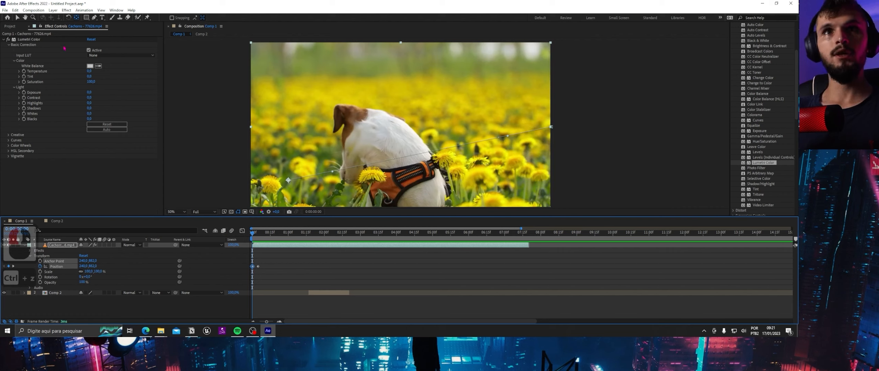
Deselect all layers and draw a square shape over the dog's head with the Rectangle tool
left_click(87, 18)
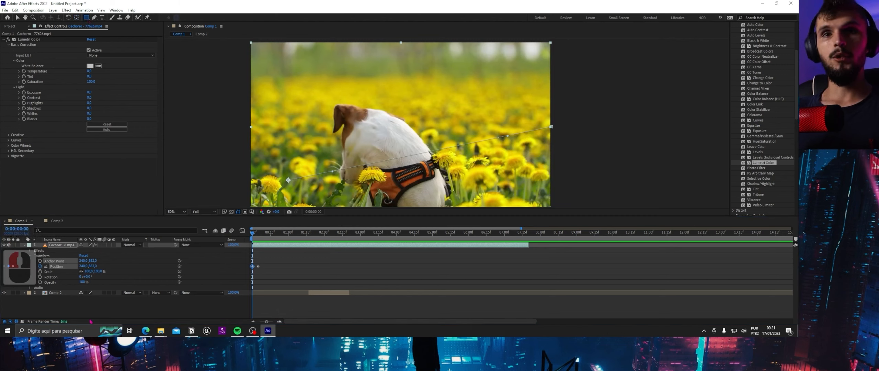
left_click(207, 251)
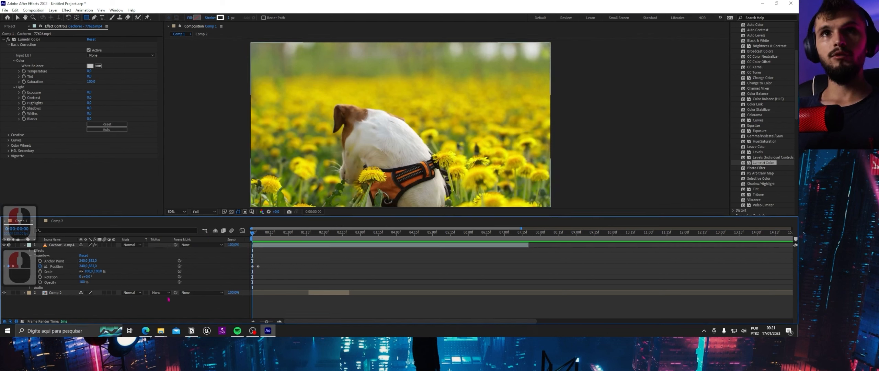
left_click(128, 320)
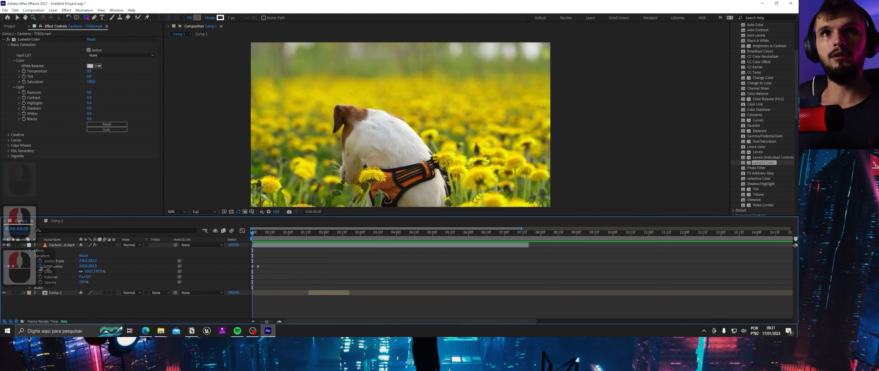
mouse_move(321, 75)
left_mouse_down()
mouse_move(385, 126)
mouse_move(395, 162)
mouse_move(418, 172)
mouse_move(408, 162)
left_mouse_up()
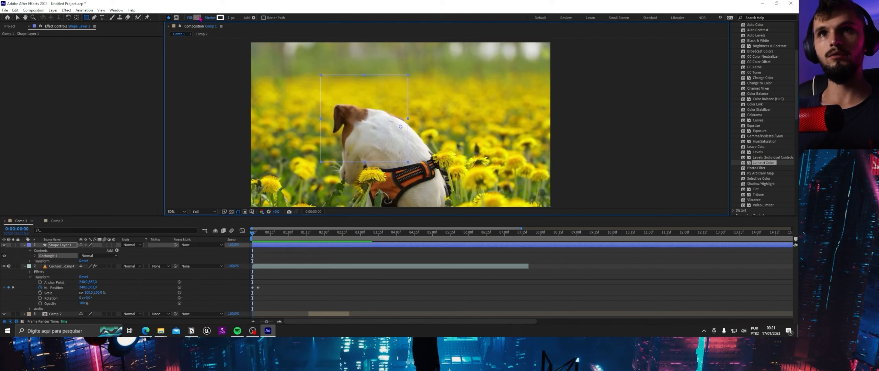
Set the square's fill colour to white
left_click(200, 17)
left_click(327, 128)
left_click(463, 132)
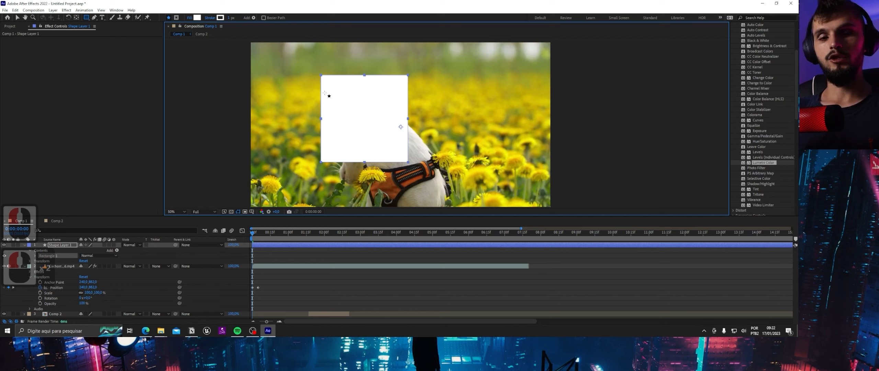
Centre the shape layer's anchor point on the white square and centre the square in the composition
key("ctrl+alt+Home")
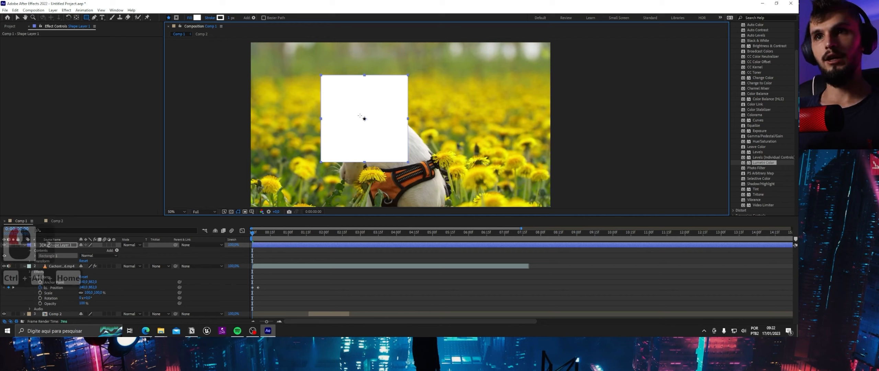
key("ctrl+alt+Home")
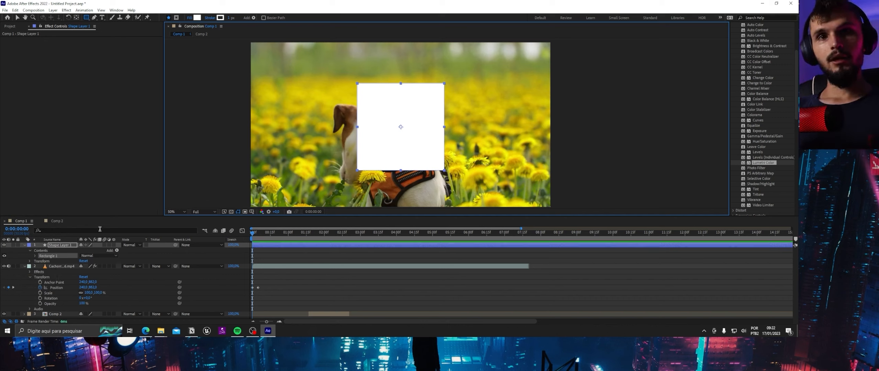
Animate the white square's Position with a keyframe at the start and one near one second, placed lower and nearer the dog's face
left_click(30, 262)
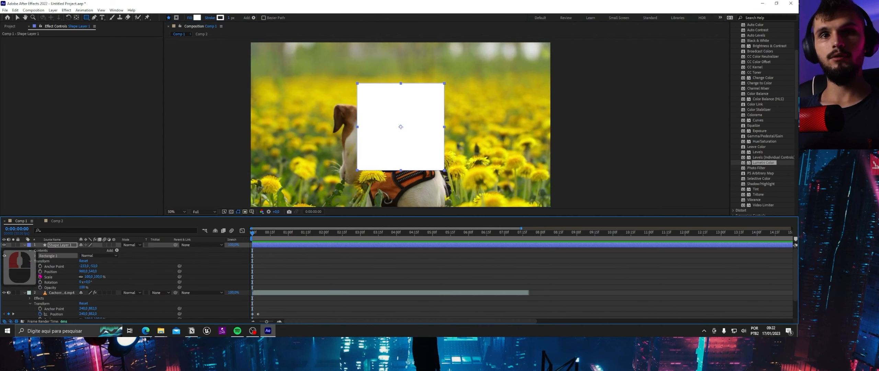
left_click(40, 271)
left_click(286, 236)
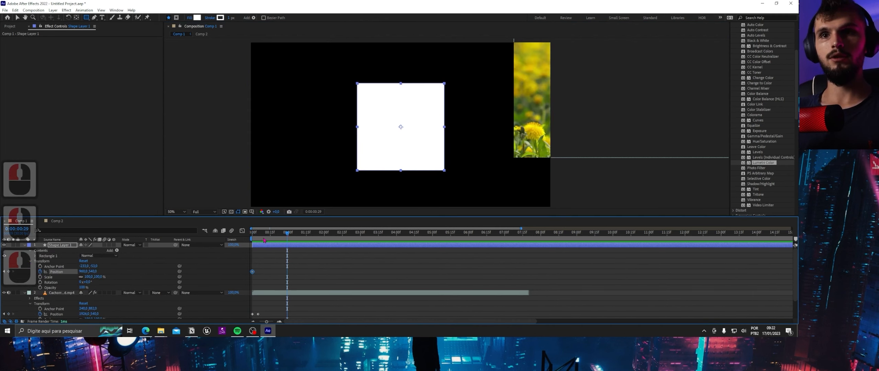
left_click_drag(83, 272, 2, 271)
left_click_drag(95, 271, 5, 270)
left_click_drag(287, 233, 248, 233)
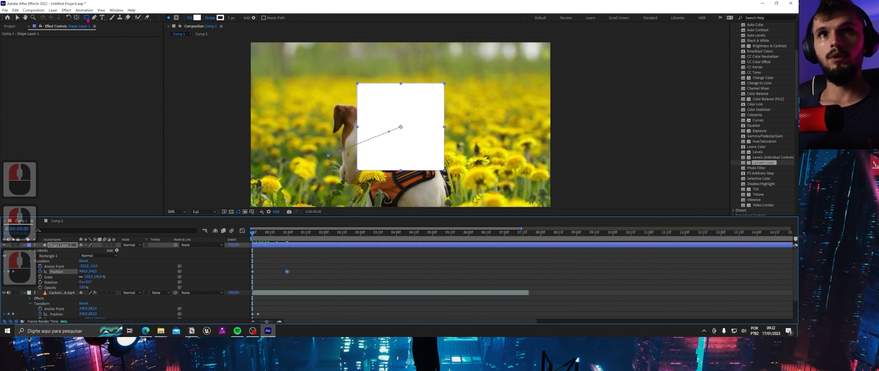
Draw a polygon over the flowers beside the white square with the Polygon tool, varying its side count and going back to five
left_click(87, 18)
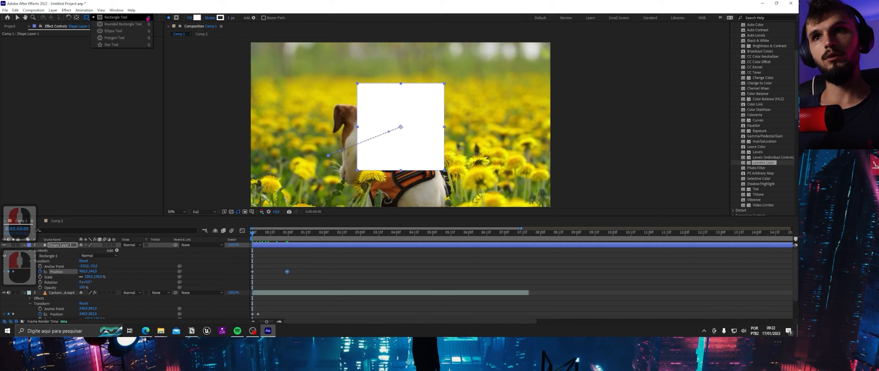
left_click(124, 39)
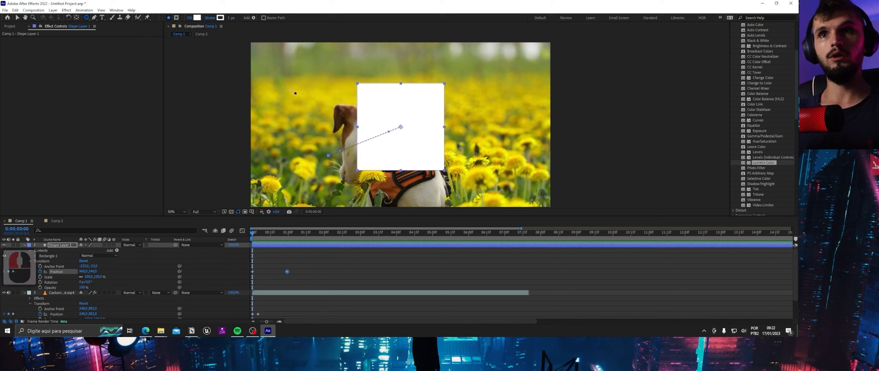
mouse_move(282, 77)
left_mouse_down()
mouse_move(329, 103)
mouse_move(303, 94)
left_mouse_up()
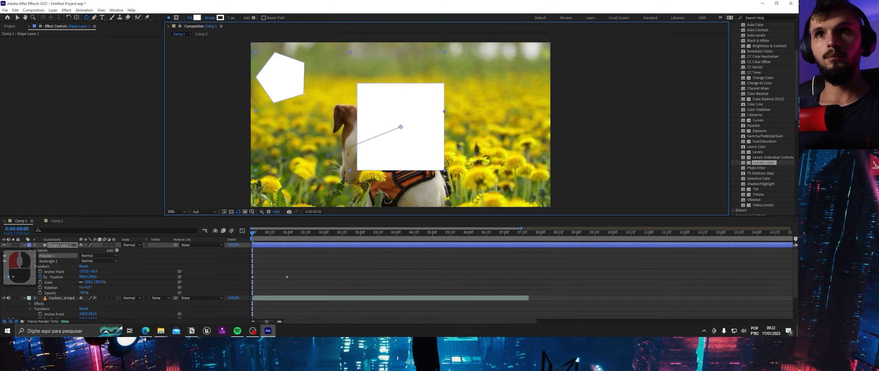
key("Up")
key("Up")
key("Down")
key("Down")
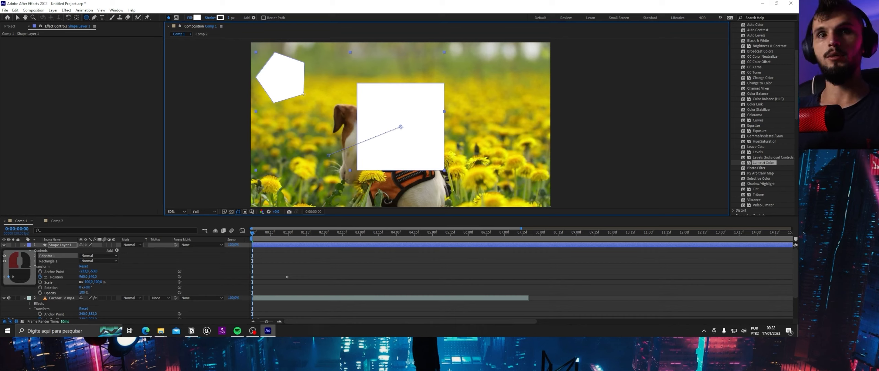
key("Down")
key("Down")
key("Down")
key("Up")
key("Up")
key("Up")
key("Up")
key("Up")
key("Up")
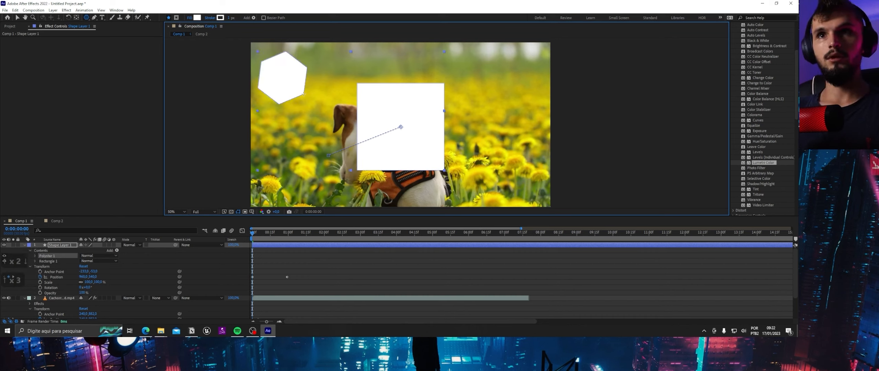
key("Up")
key("Up")
key("Up")
key("Up")
key("Up")
key("Up")
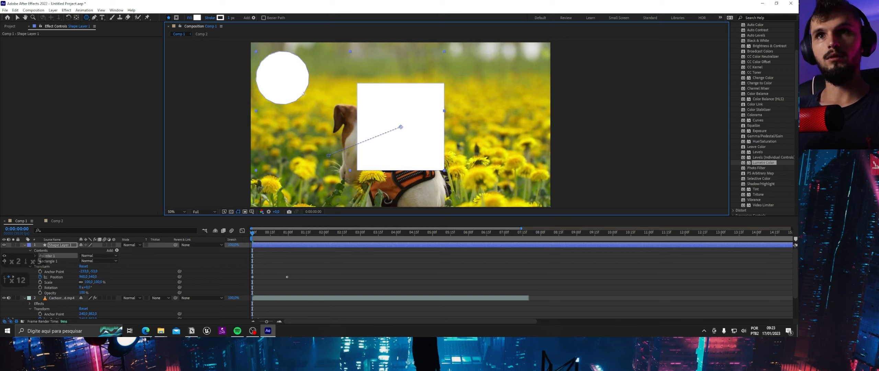
key("Down")
key("Down")
key("Down")
key("Down")
key("Down")
key("Down")
key("Down")
key("Down")
key("Down")
key("Down")
key("Down")
key("Down")
key("Down")
key("Down")
key("Up")
key("Up")
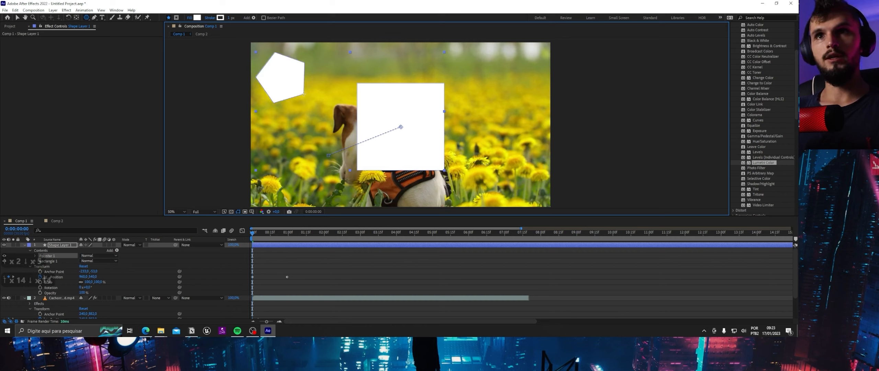
Vary the corner roundness of the pentagon being drawn, finish it and undo the shape
key("Right")
key("Right")
key("Right")
key("Right")
key("Right")
key("Right")
key("Right")
key("Right")
key("Right")
key("Right")
key("Right")
key("Right")
key("Right")
key("Right")
key("Right")
key("Right")
key("Right")
key("Right")
key("Right")
key("Right")
key("Left")
key("Left")
key("Left")
key("Left")
key("Left")
key("Left")
key("Left")
key("Left")
key("Left")
key("Left")
key("Left")
key("Left")
key("Left")
key("Left")
key("Left")
key("Left")
key("Left")
key("Left")
key("Left")
key("Left")
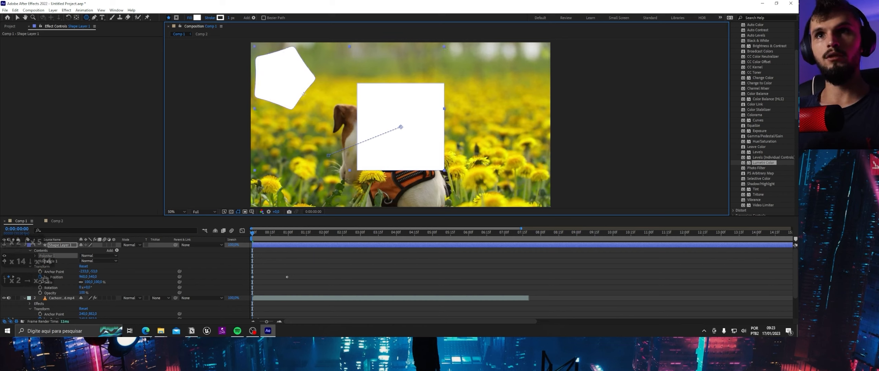
key("Left")
key("Left")
key("Left")
key("Left")
key("Left")
key("Left")
key("Left")
key("Left")
key("Left")
key("Left")
key("Left")
key("Left")
key("Left")
key("Left")
key("Left")
key("Left")
key("Left")
key("Left")
key("Left")
key("Left")
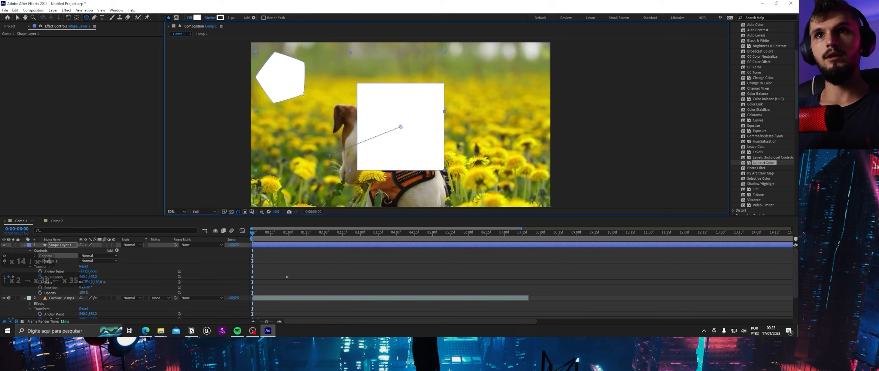
key("Right")
key("Right")
key("Right")
key("Right")
key("Right")
key("Right")
key("Right")
key("Right")
key("Right")
key("Right")
key("Right")
key("Right")
key("Right")
key("Right")
key("Right")
key("Right")
key("Right")
key("Right")
key("Right")
key("Right")
key("Right")
key("Right")
key("Right")
key("Right")
left_click_drag(303, 93, 307, 99)
key("ctrl+z")
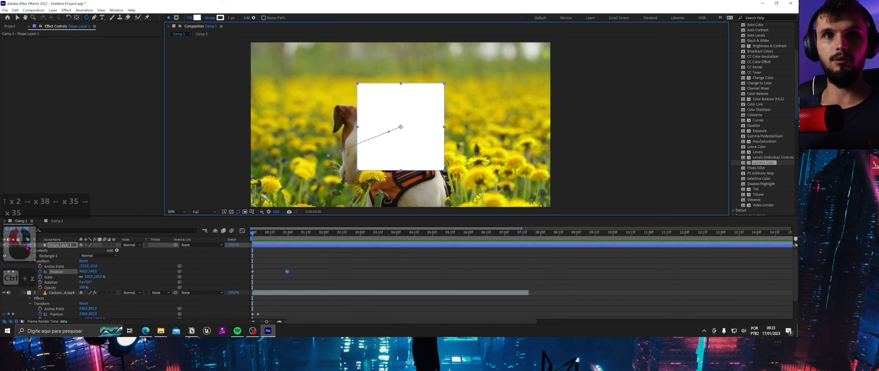
Collapse the white square's shape layer and delete it from the composition
left_click(25, 245)
left_click(66, 245)
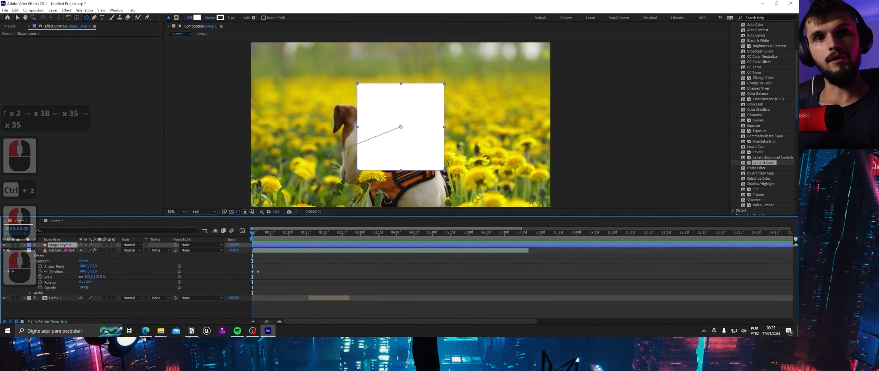
key("Delete")
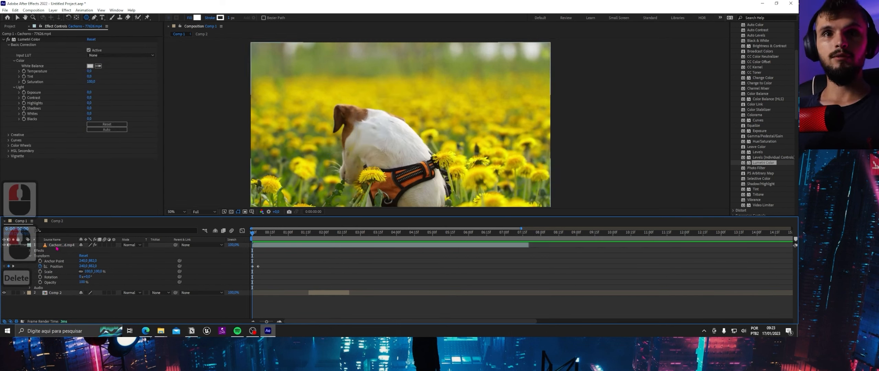
Select the dog video layer, try a small pentagon mask near the top of the frame and undo it
left_click(57, 245)
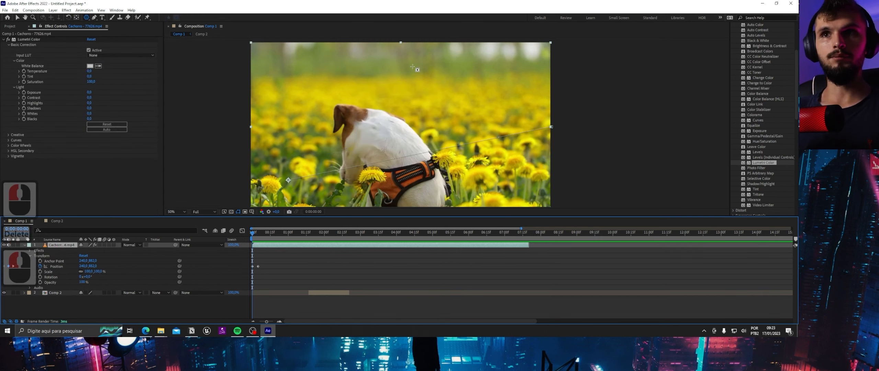
left_click_drag(330, 61, 330, 49)
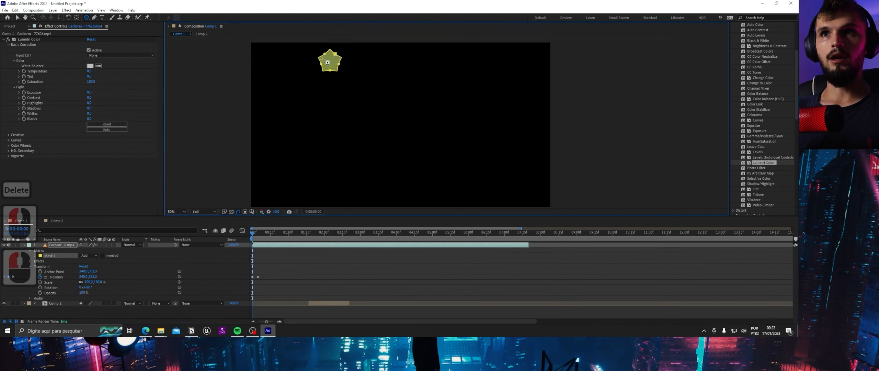
key("ctrl+z")
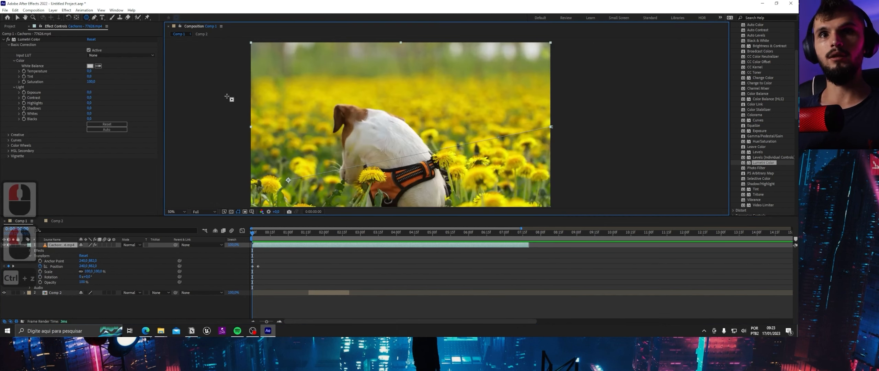
Draw a larger pentagon mask with curved sides on the dog video layer and select the mask in the layer
left_click_drag(321, 81, 353, 99)
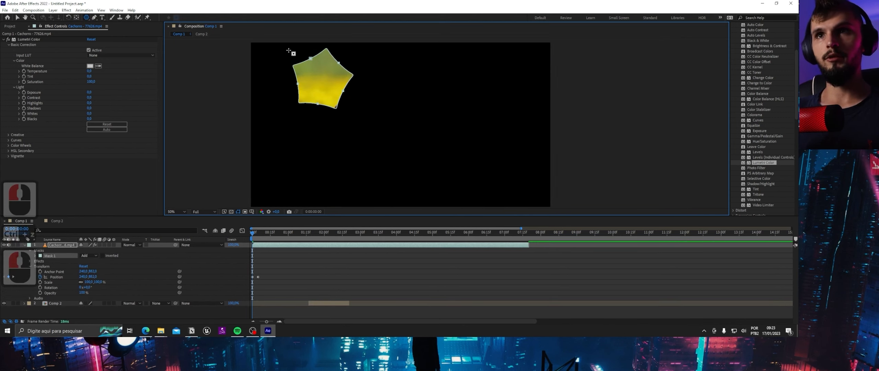
left_click(62, 246)
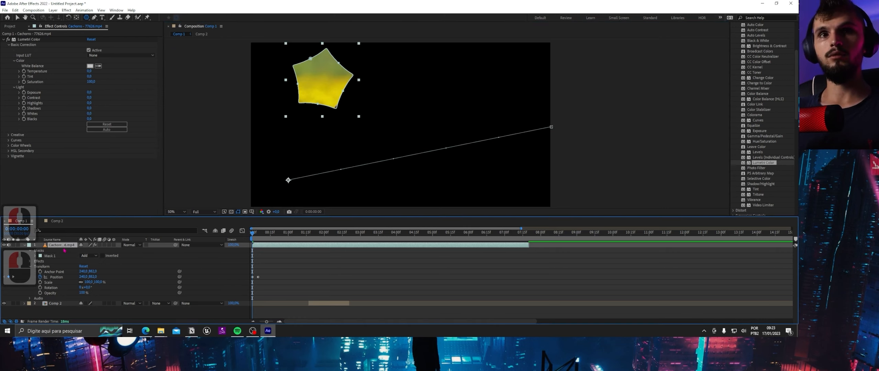
left_click(55, 257)
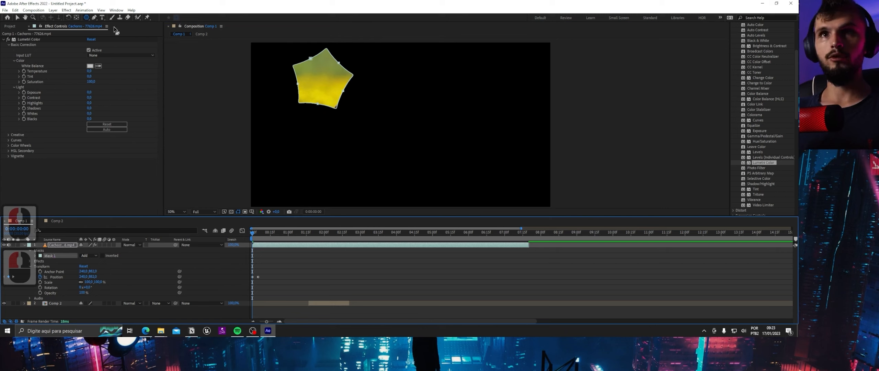
Look over the available shape tools and delete the pentagon mask from the dog video layer
left_click(88, 17)
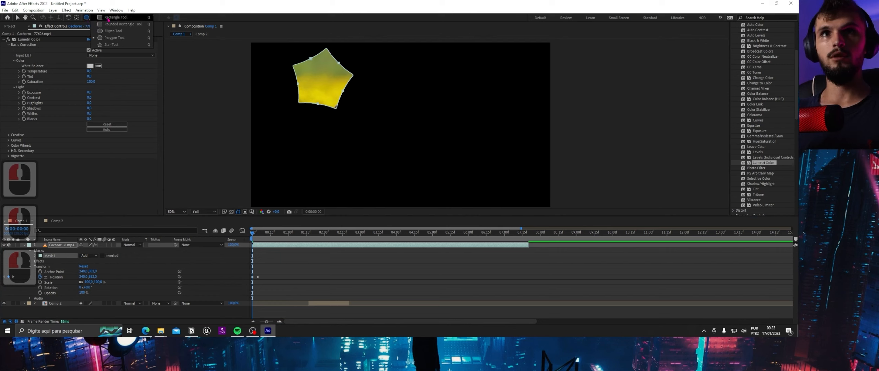
left_click(133, 193)
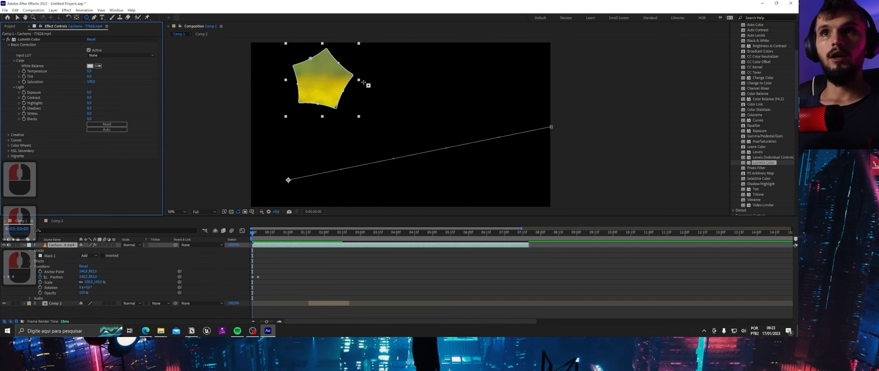
left_click(236, 222)
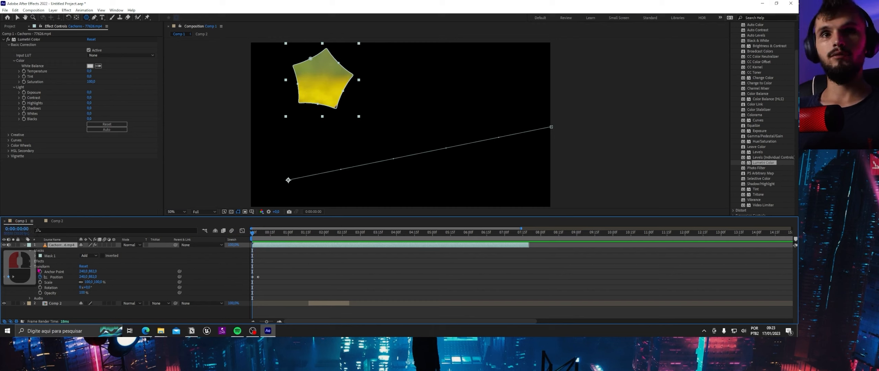
left_click(54, 257)
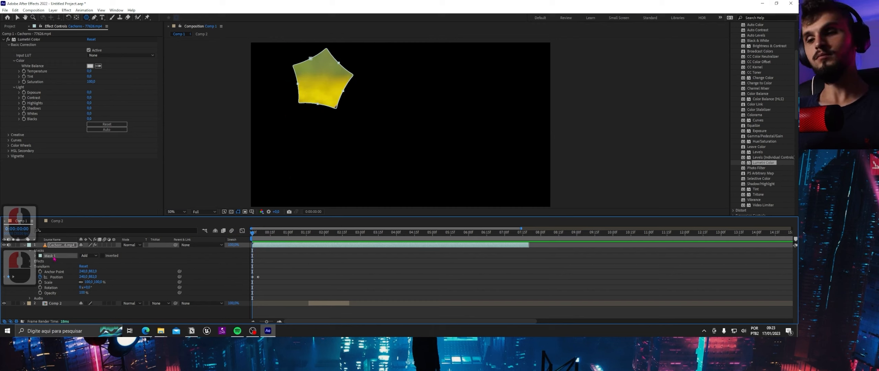
key("Delete")
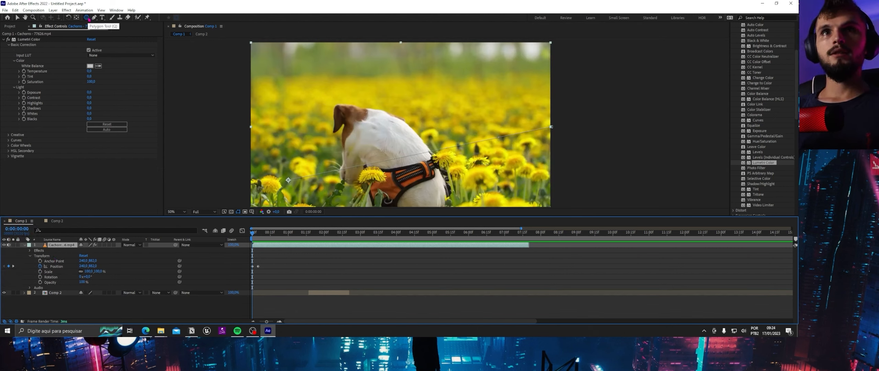
With no layer selected, draw a closed freeform shape above the dog's head with the Pen tool and delete it
left_click(95, 18)
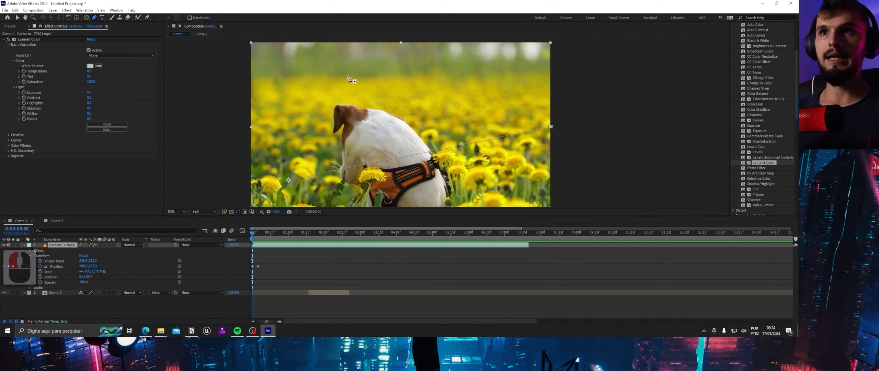
left_click(199, 305)
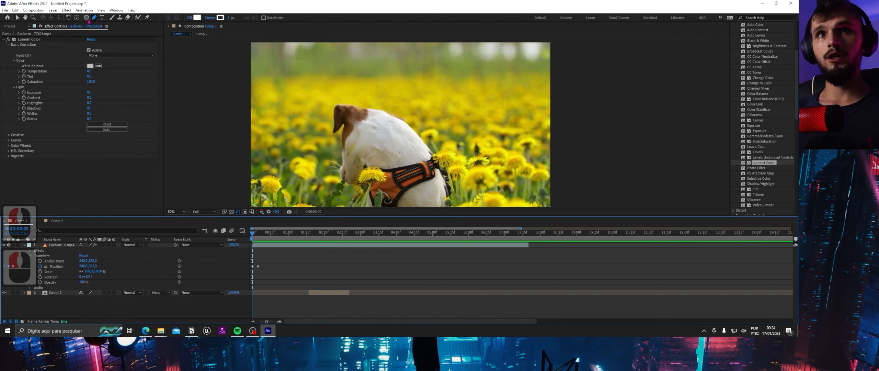
left_click(333, 80)
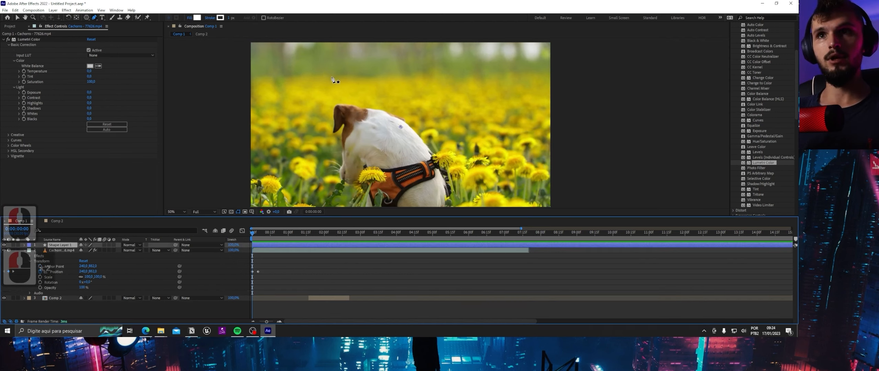
left_click(325, 99)
left_click(364, 110)
left_click(390, 74)
left_click(434, 70)
left_click(405, 51)
left_click(364, 51)
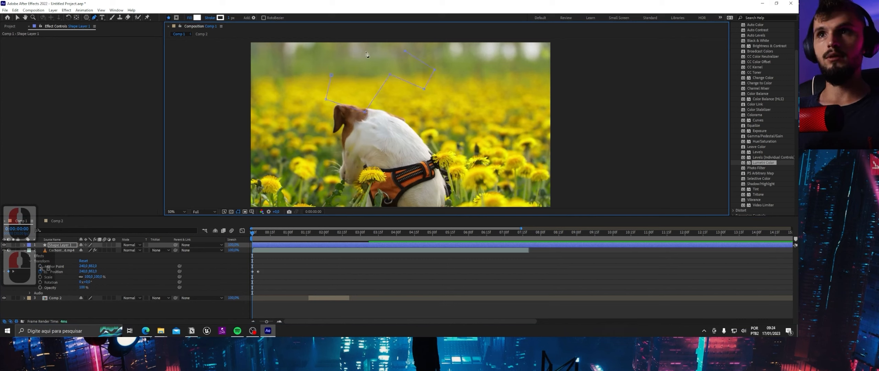
left_click(356, 69)
left_click(338, 67)
left_click(331, 74)
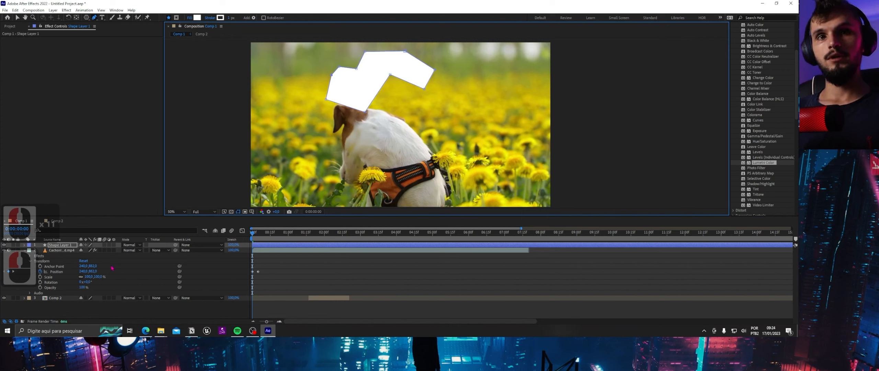
key("Delete")
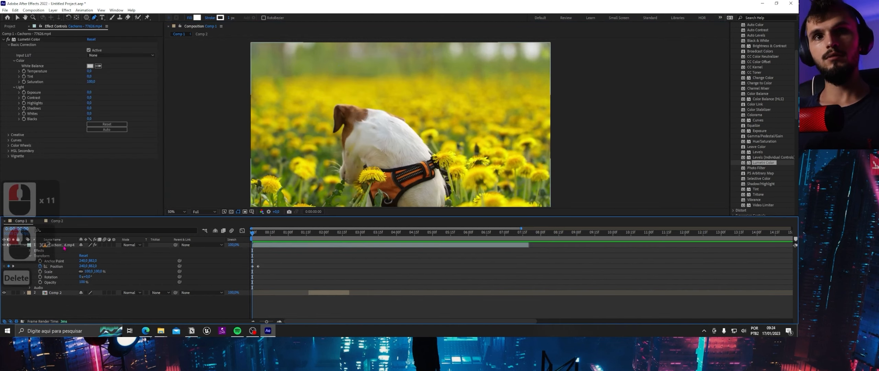
Select the dog video layer and draw a closed, straight-sided freeform mask around the dog's head and the area above its back with the Pen tool
left_click(64, 245)
left_click(350, 85)
left_click(332, 107)
left_click(378, 133)
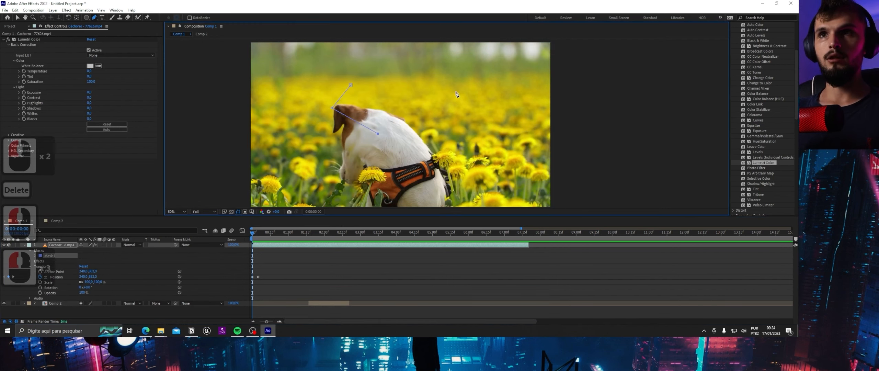
left_click(455, 91)
left_click(450, 76)
left_click(386, 70)
left_click(384, 57)
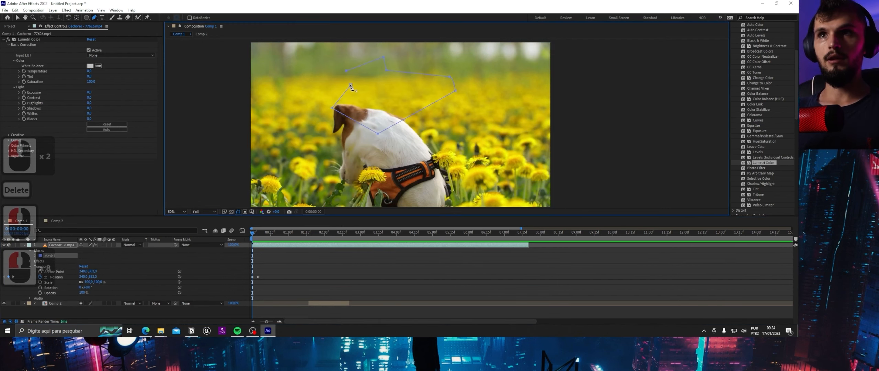
left_click(350, 85)
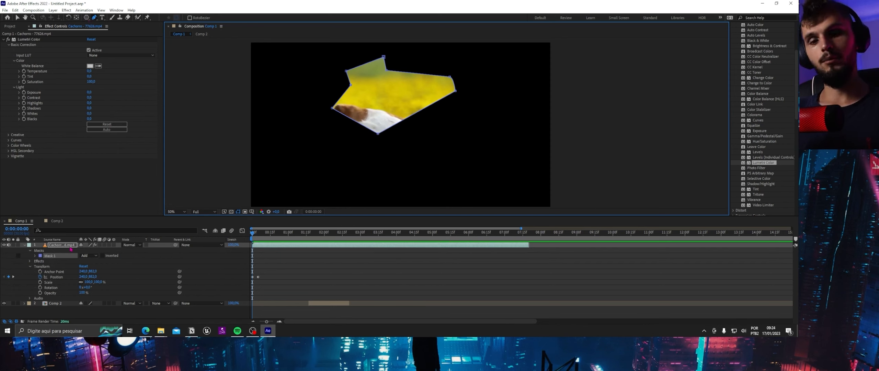
Remove the freeform mask from the dog video layer and leave the layer deselected
left_click(71, 271)
key("Delete")
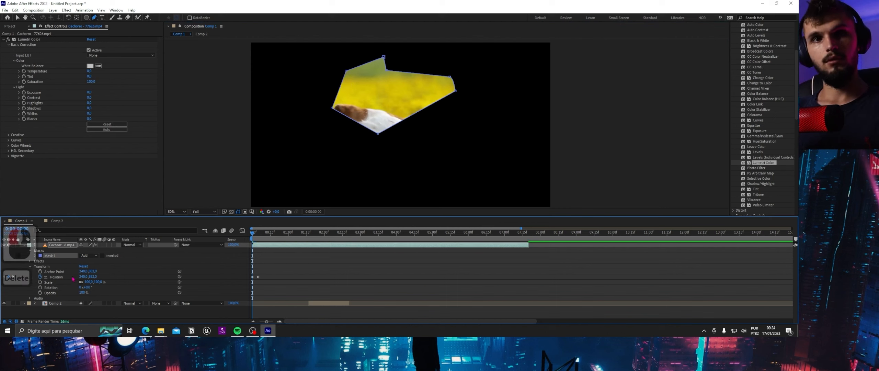
left_click(66, 258)
key("Delete")
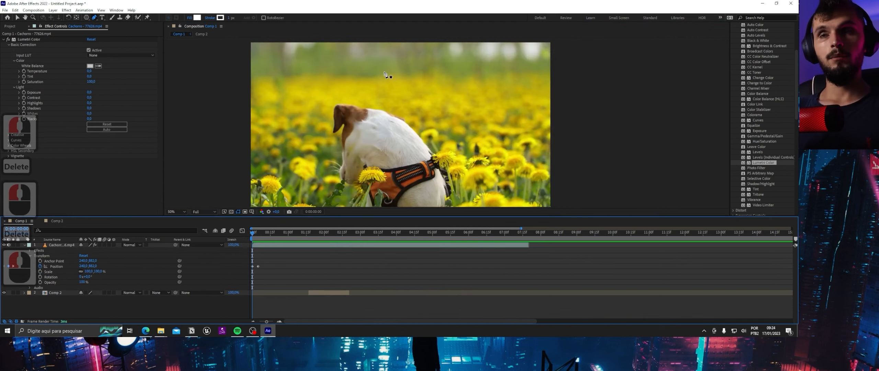
With no layer selected, draw a closed Pen shape mixing straight and curved sides above the dog's back, and delete its shape layer
left_click(380, 68)
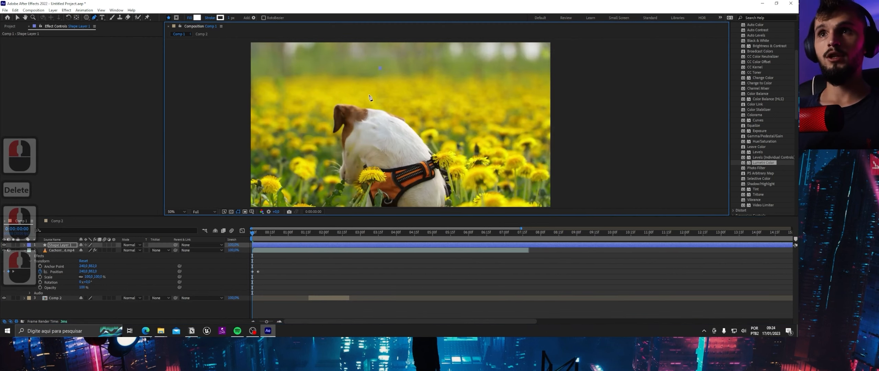
left_click(372, 98)
left_click(382, 121)
left_click(449, 101)
left_click(429, 141)
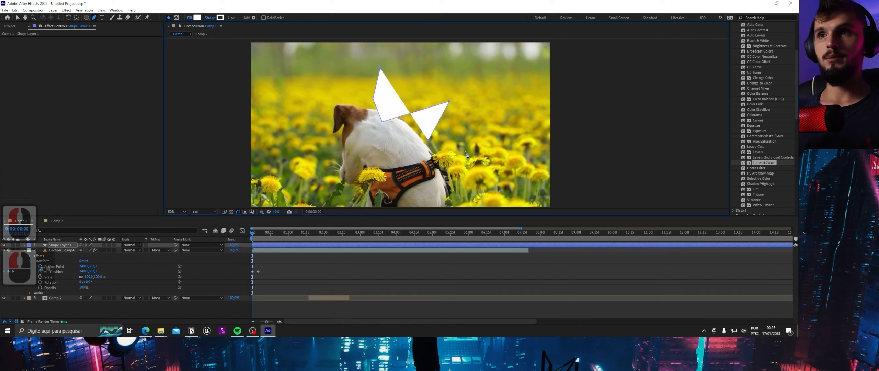
left_click_drag(486, 104, 383, 76)
left_click(379, 69)
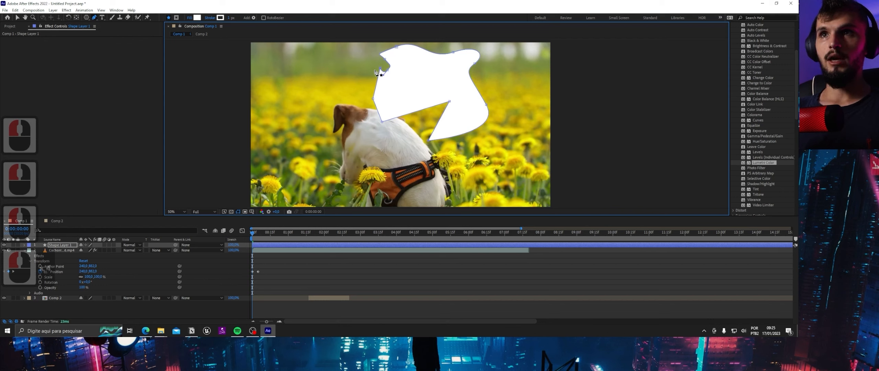
left_click(68, 246)
key("Delete")
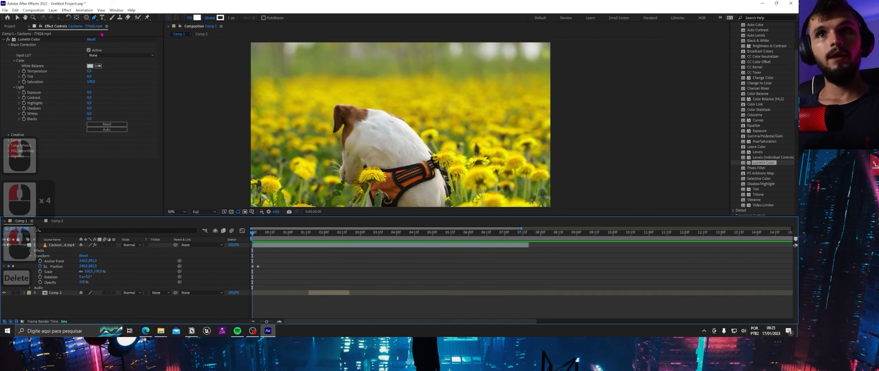
Create a wide text box over the dog's head with the Type tool and enter the text "asvafaa"
left_click(102, 18)
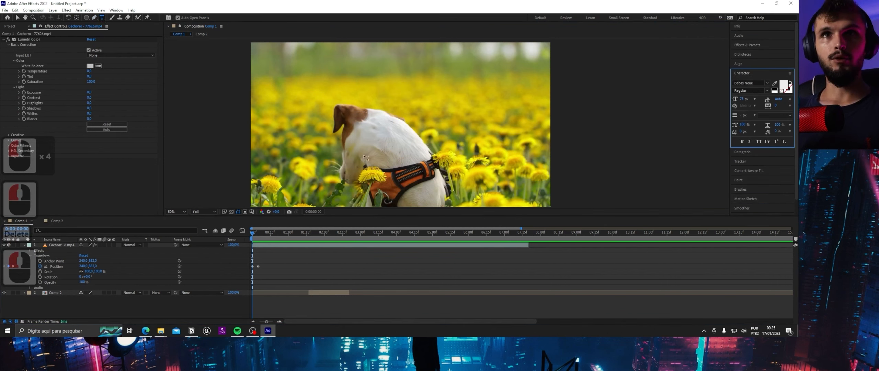
left_click_drag(314, 70, 494, 140)
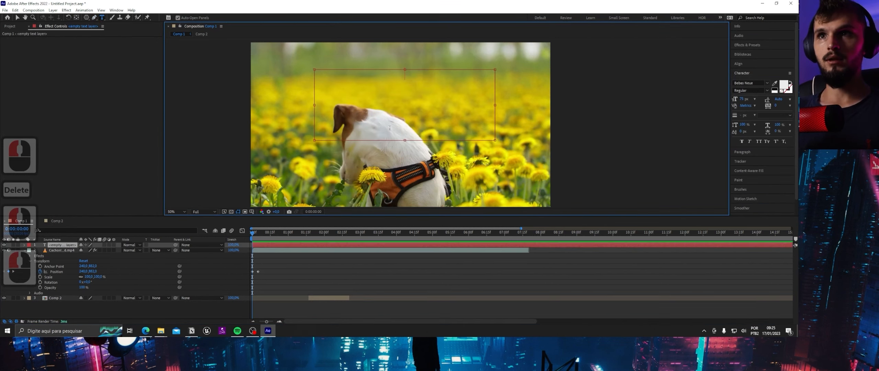
type("asvafaa")
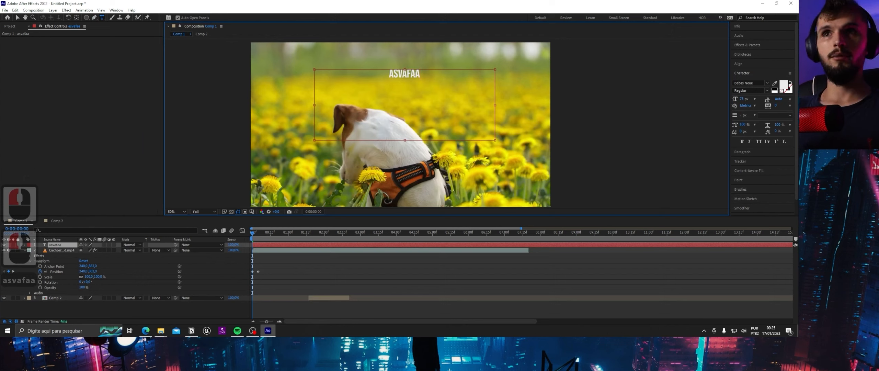
Select all the text in the box and enlarge its font size to about 170 px
left_click_drag(420, 73, 388, 74)
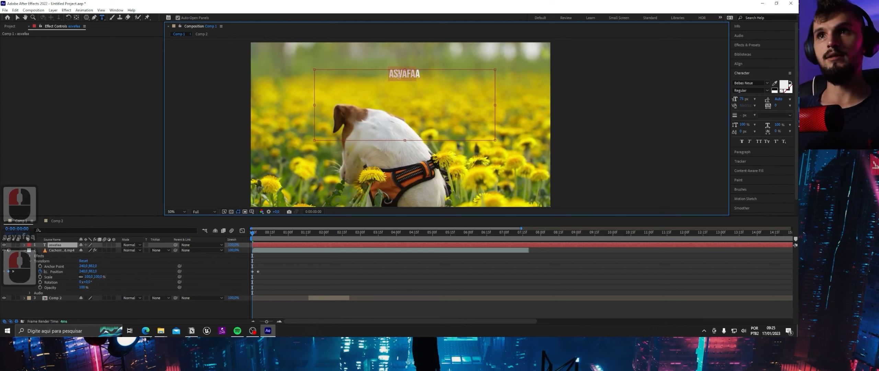
left_click(399, 76)
key("ctrl+a")
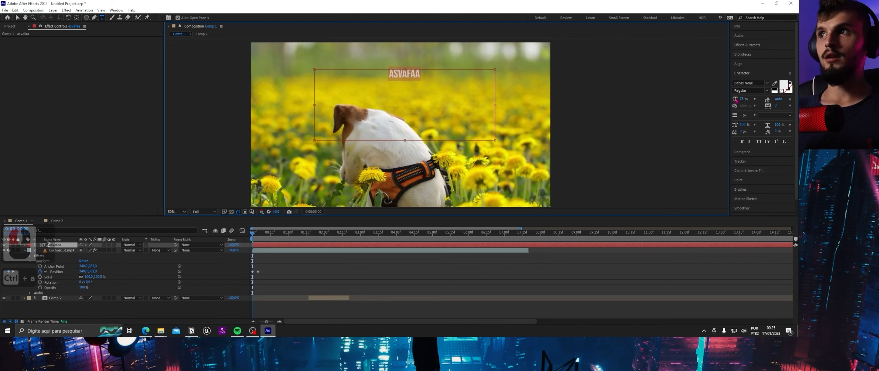
left_click_drag(742, 99, 759, 89)
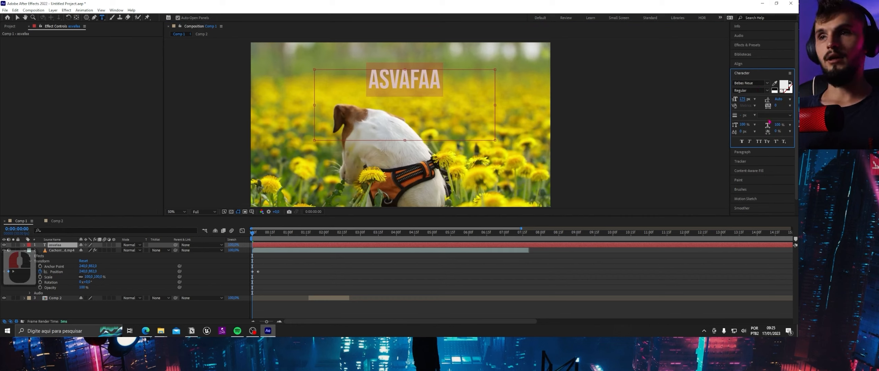
Try right and left paragraph alignment on the text, and set it back to centered
left_click(763, 151)
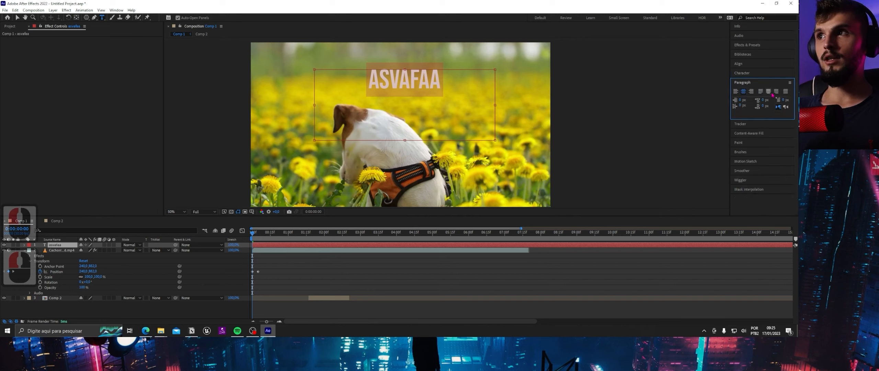
left_click(751, 91)
left_click(735, 91)
left_click(743, 91)
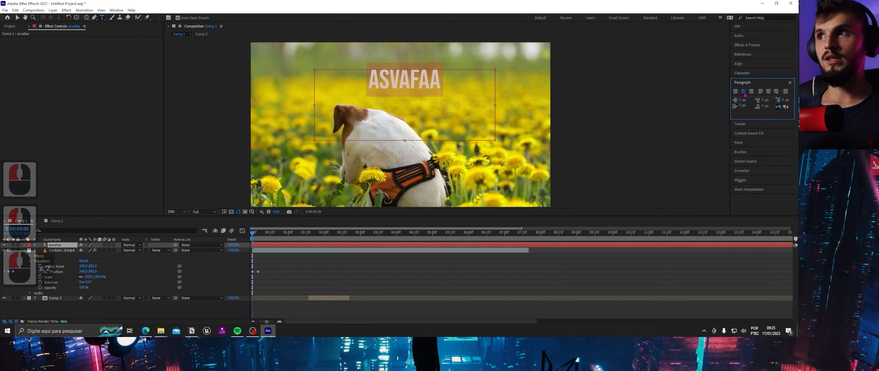
Return to the character settings and delete the text layer from the composition
left_click(751, 72)
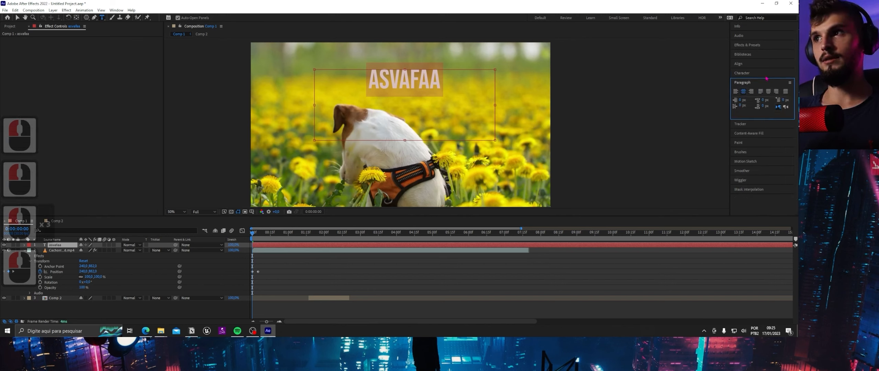
left_click(61, 245)
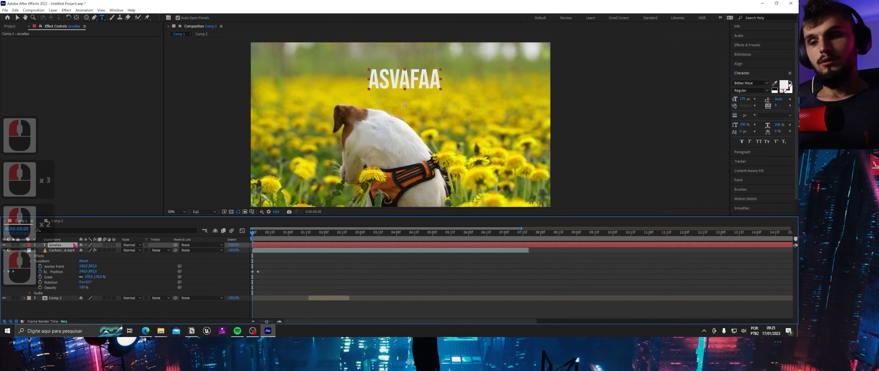
key("Delete")
Try to paint above the dog directly in the composition view with the Brush tool
left_click(113, 19)
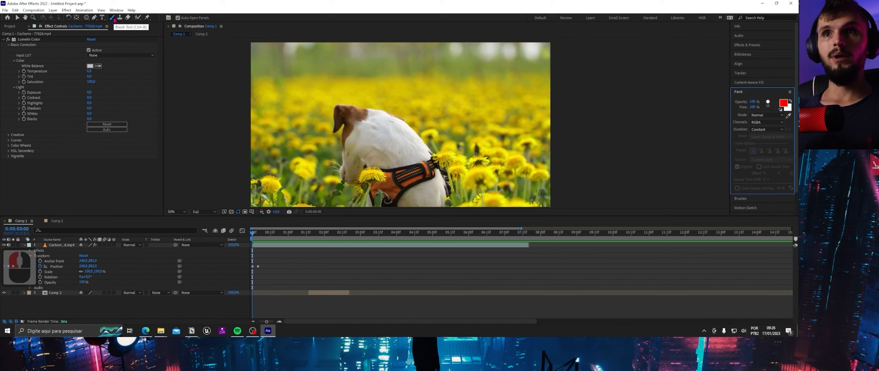
left_click(115, 19)
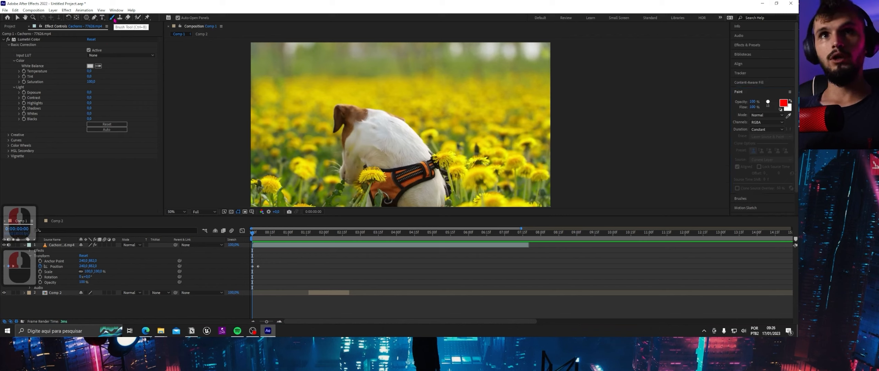
left_click(350, 86)
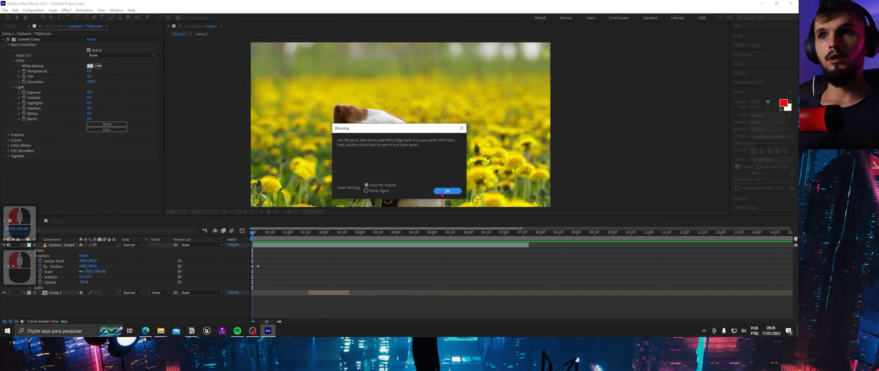
left_click(461, 128)
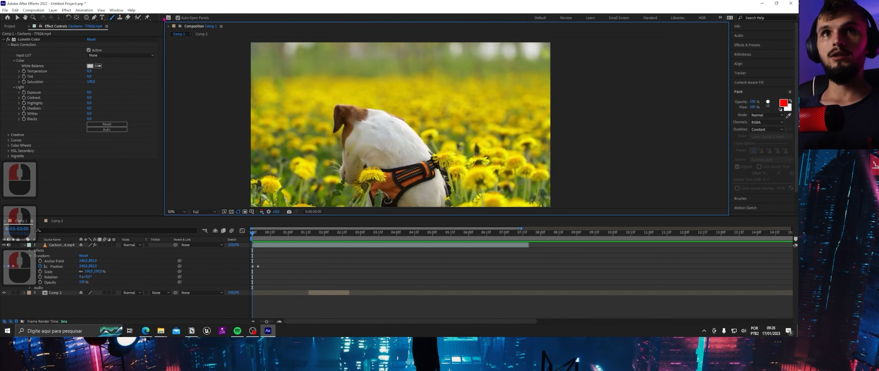
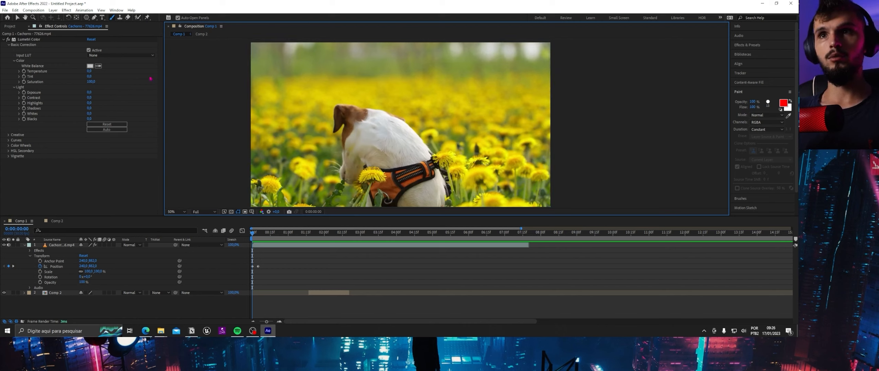
Open the dog video layer in its own layer view and paint a winding red brush stroke across the dog
left_click(113, 18)
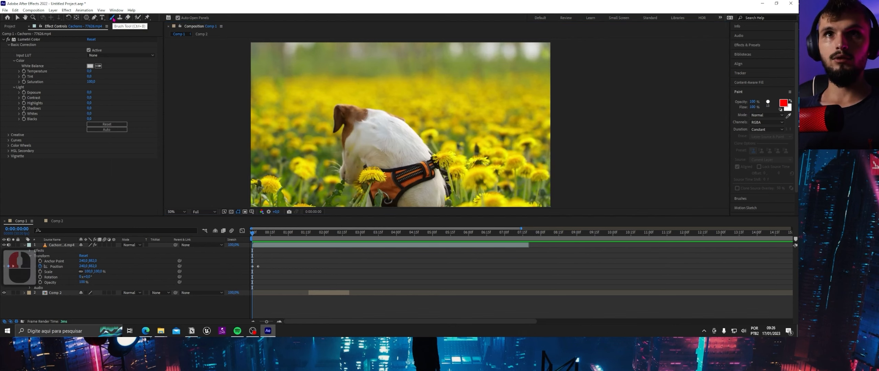
double_click(60, 245)
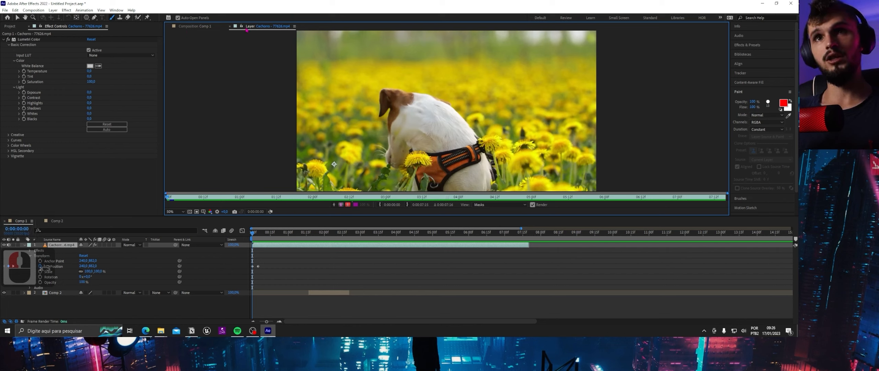
mouse_move(415, 67)
left_mouse_down()
mouse_move(441, 147)
mouse_move(437, 80)
mouse_move(490, 104)
left_mouse_up()
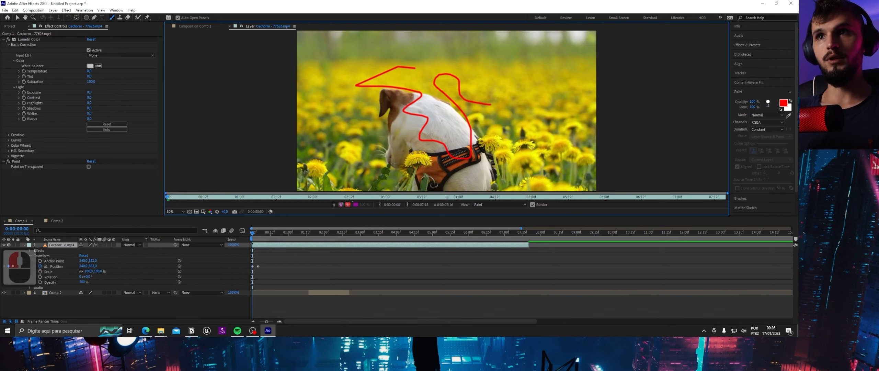
Examine how the painted stroke moves with the video at frame 2 by comparing the composition view with the layer view
left_click(197, 31)
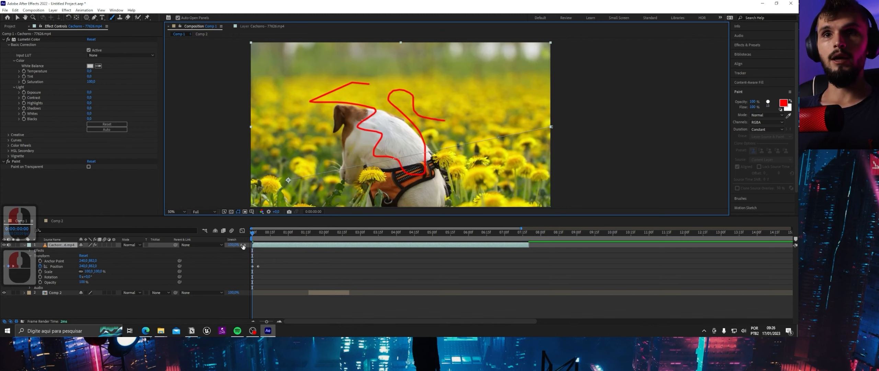
left_click(255, 236)
left_click(255, 236)
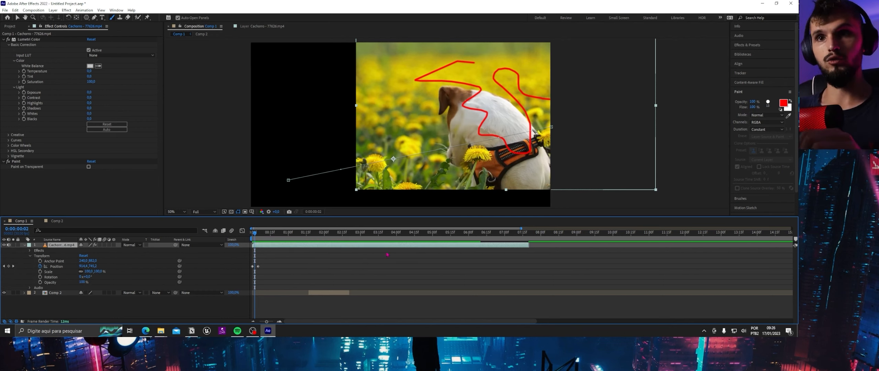
left_click(257, 26)
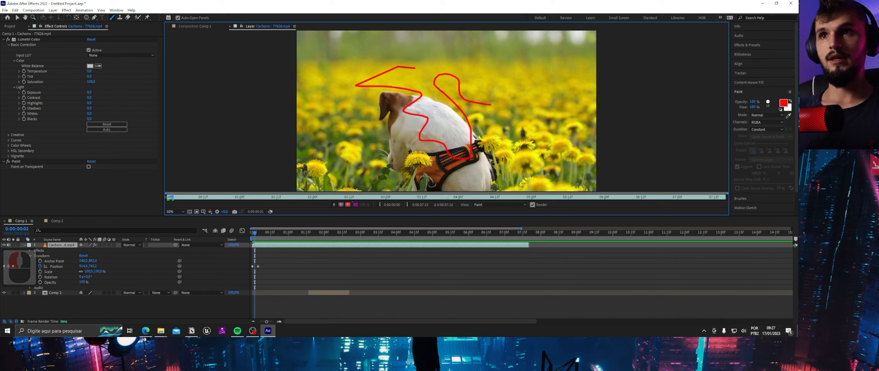
left_click(205, 27)
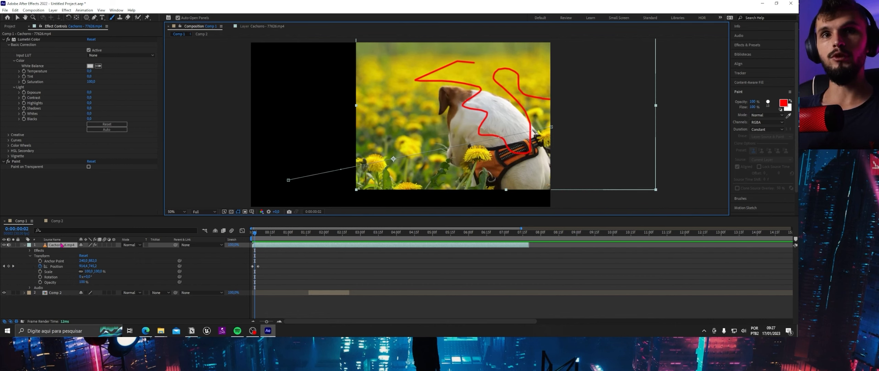
Reopen the dog video in its layer view and undo the red brush stroke
double_click(357, 139)
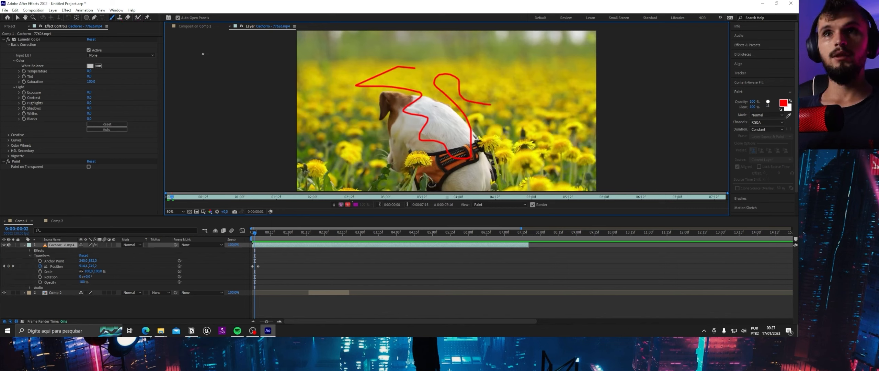
key("ctrl+z")
key("ctrl+z")
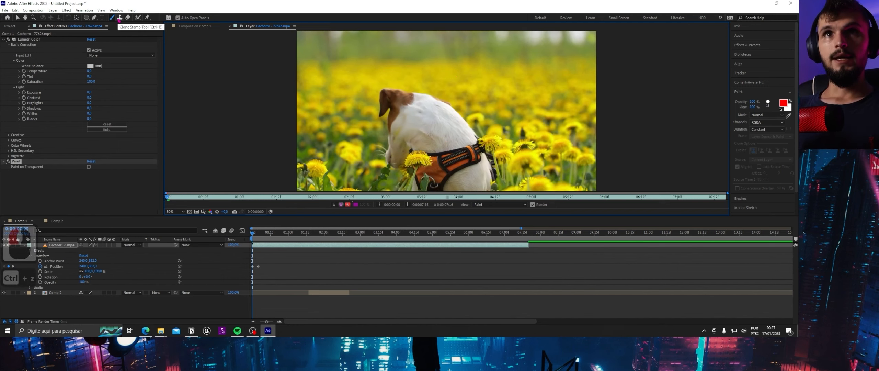
Sample the dog's head with the Clone Stamp tool and paint a copy of its head and back over the flowers above it
left_click(120, 17)
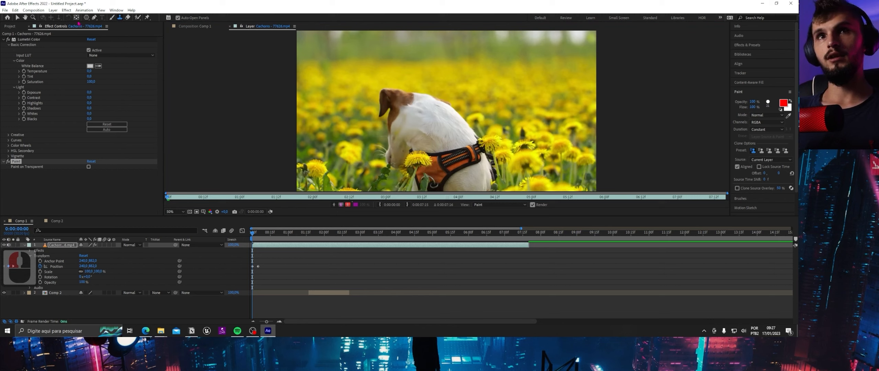
left_click(405, 100, "alt")
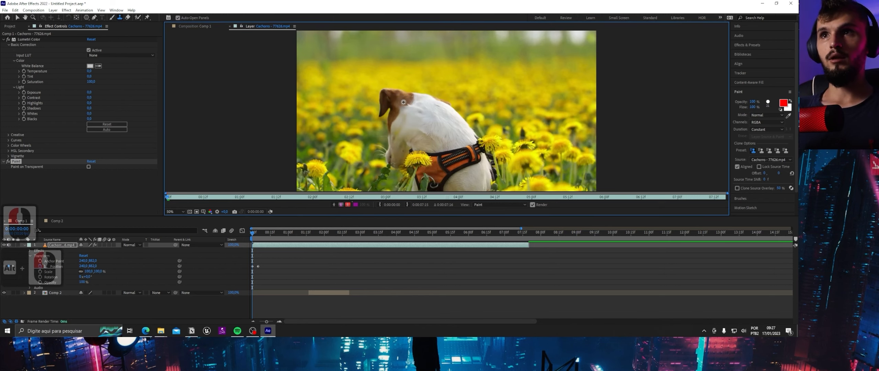
left_click(404, 101, "alt")
mouse_move(495, 61)
left_mouse_down()
mouse_move(513, 52)
mouse_move(464, 73)
mouse_move(525, 63)
mouse_move(509, 86)
mouse_move(529, 51)
mouse_move(487, 56)
mouse_move(503, 44)
mouse_move(466, 65)
mouse_move(487, 51)
mouse_move(481, 43)
mouse_move(503, 41)
mouse_move(482, 68)
mouse_move(528, 53)
mouse_move(540, 71)
mouse_move(505, 91)
mouse_move(525, 91)
mouse_move(495, 109)
mouse_move(522, 103)
mouse_move(478, 105)
left_mouse_up()
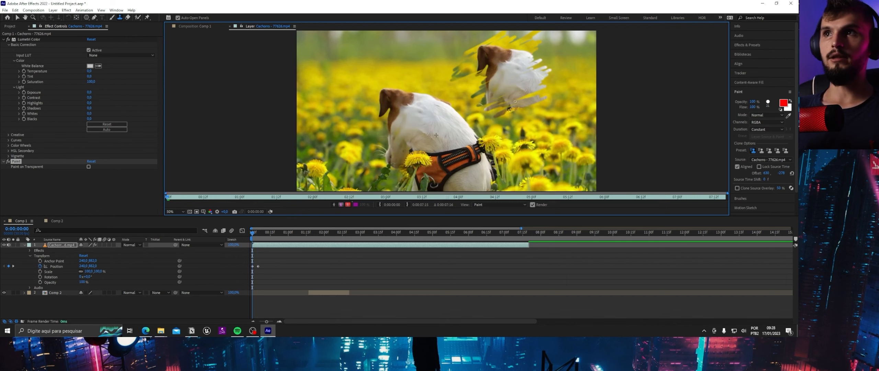
Check the cloned dog in the composition view, reopen the dog video's layer view and undo the cloning
left_click(197, 26)
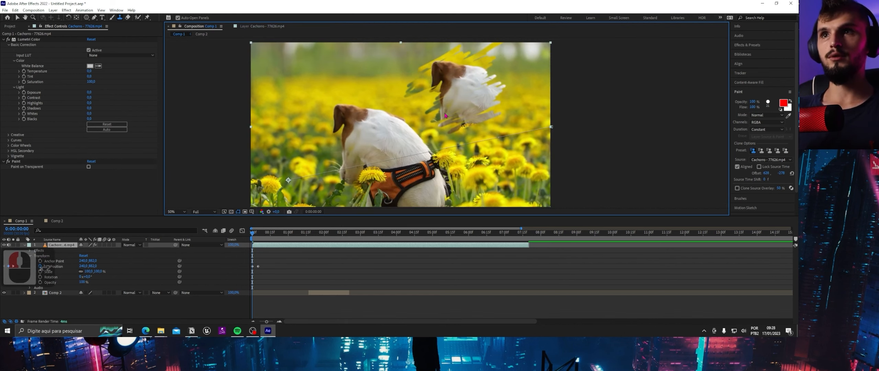
double_click(247, 43)
key("ctrl+z")
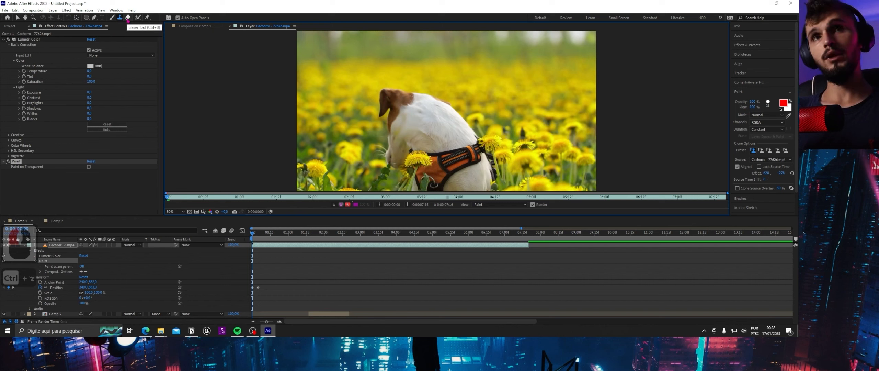
Paint a red zigzag brush stroke over the dog and scrub across it with the Eraser in Layer Source & Paint mode
left_click(112, 17)
mouse_move(387, 67)
left_mouse_down()
mouse_move(439, 65)
mouse_move(457, 134)
left_mouse_up()
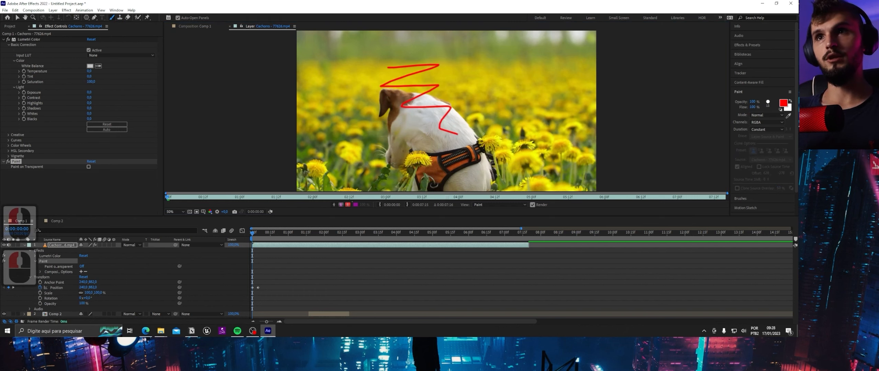
left_click(128, 17)
left_click_drag(385, 66, 429, 129)
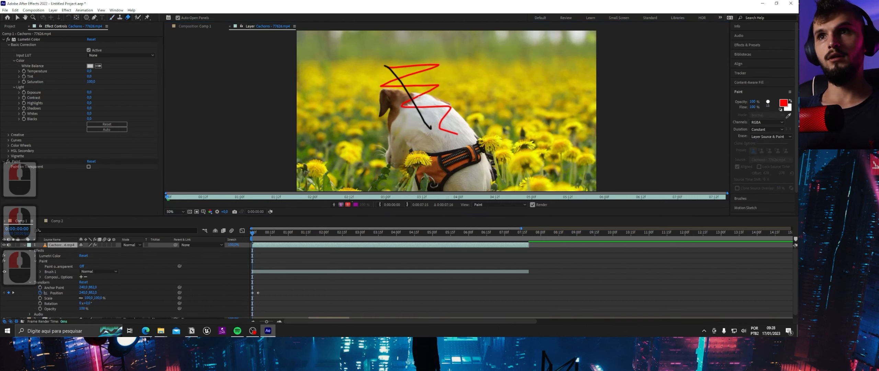
mouse_move(418, 97)
left_mouse_down()
mouse_move(423, 79)
mouse_move(400, 59)
mouse_move(399, 75)
mouse_move(397, 62)
mouse_move(411, 51)
mouse_move(427, 62)
mouse_move(403, 79)
left_mouse_up()
left_click_drag(435, 59, 388, 69)
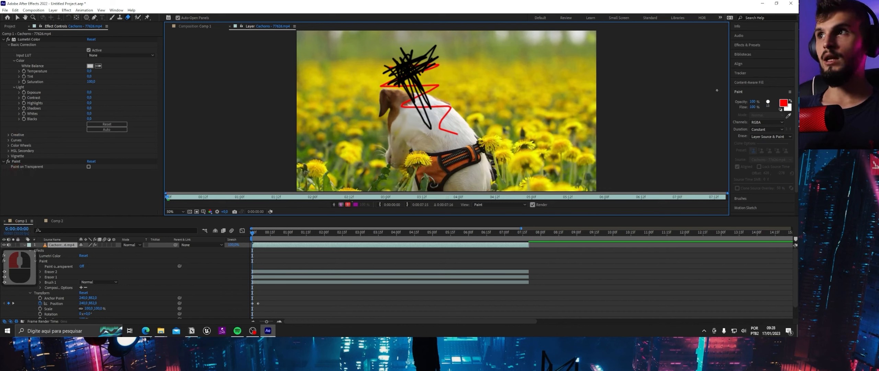
Set the Eraser's mode to Paint Only and erase parts of the red zigzag stroke
left_click(777, 137)
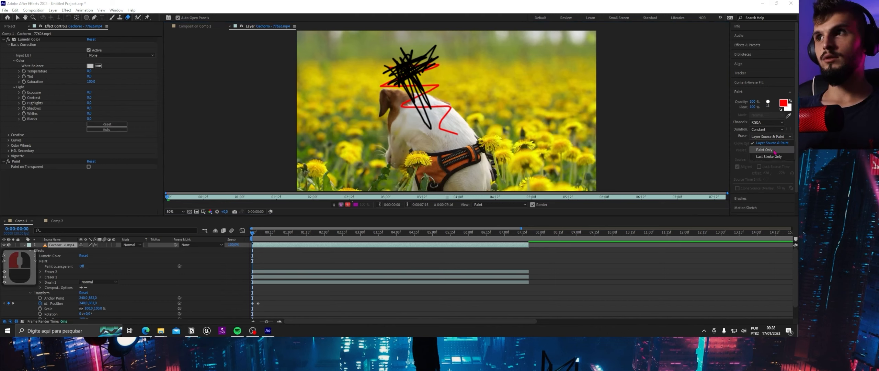
left_click(767, 144)
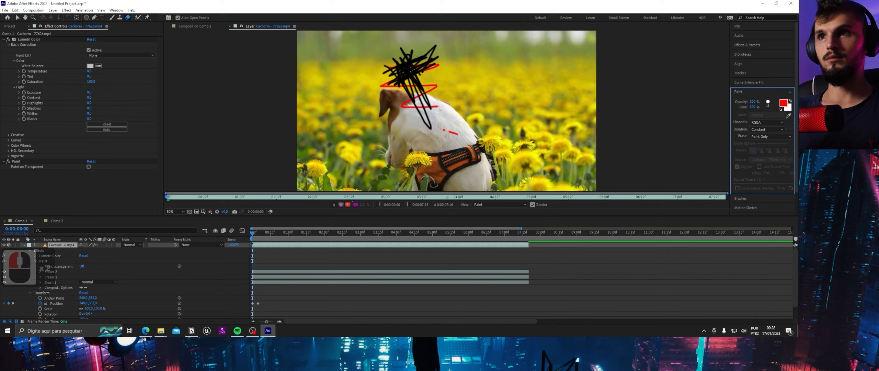
left_click_drag(431, 102, 432, 108)
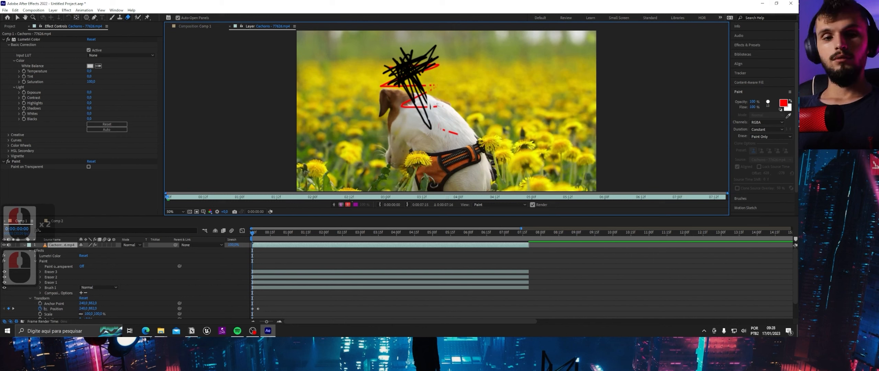
Undo all the eraser strokes and the red zigzag brush stroke on the dog video
key("ctrl+z")
key("ctrl+z")
key("ctrl+z")
key("ctrl+z")
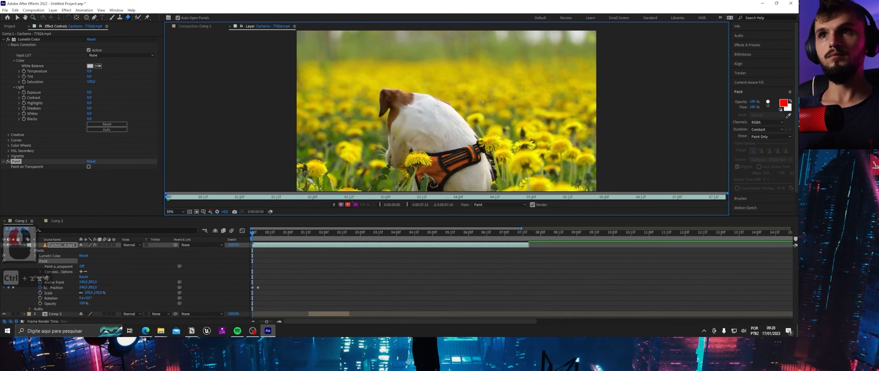
Activate the Roto Brush tool and split the dog video layer at frame 5
left_click(138, 17)
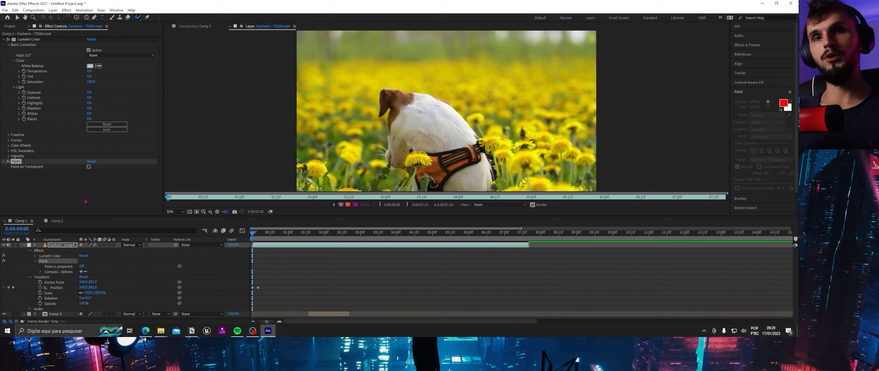
scroll(261, 261, "up", 2, "alt")
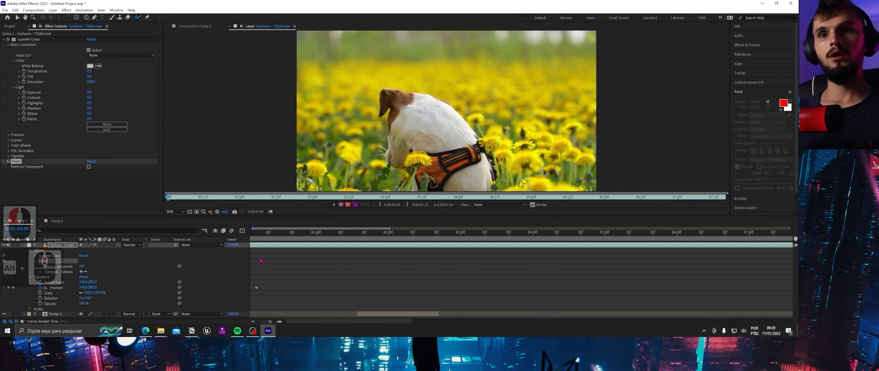
left_click_drag(258, 236, 276, 235)
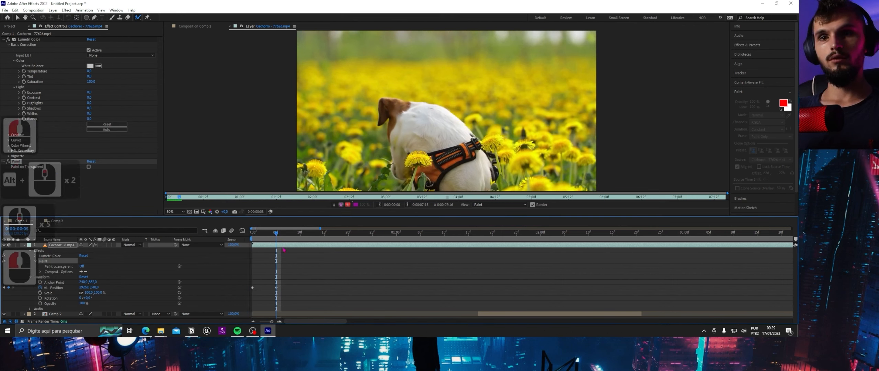
key("ctrl+shift+d")
Select the short first part of the split dog video and paint a Roto Brush foreground stroke across the dog at frame 2
left_click_drag(274, 236, 262, 236)
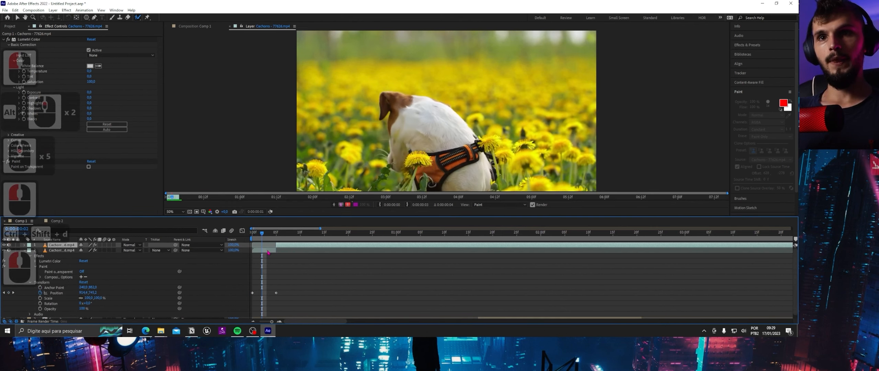
left_click(268, 251)
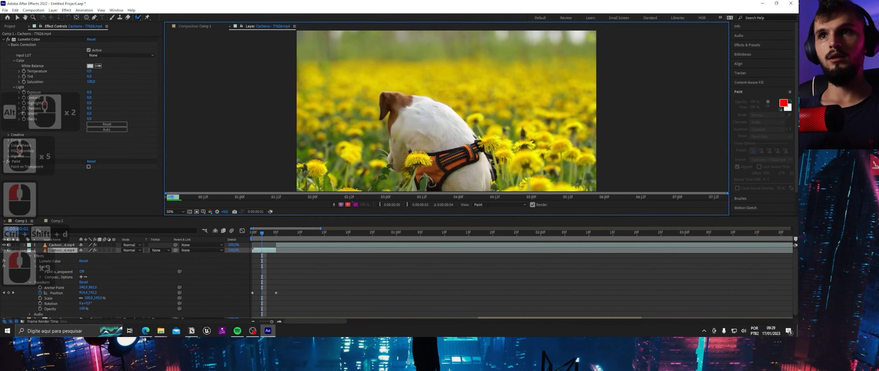
left_click(138, 18)
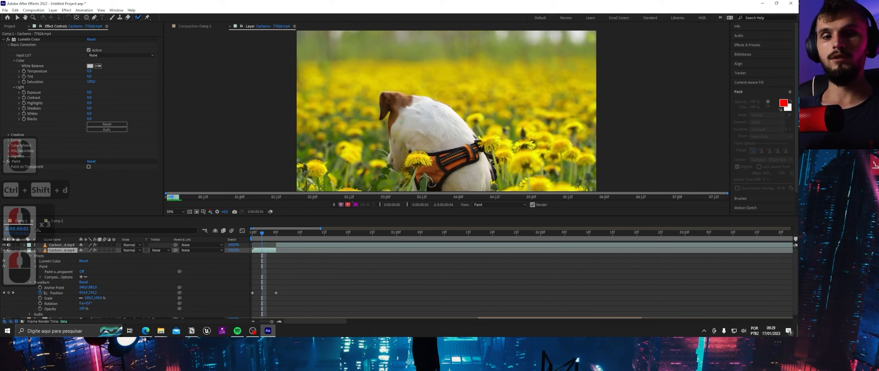
left_click(400, 122)
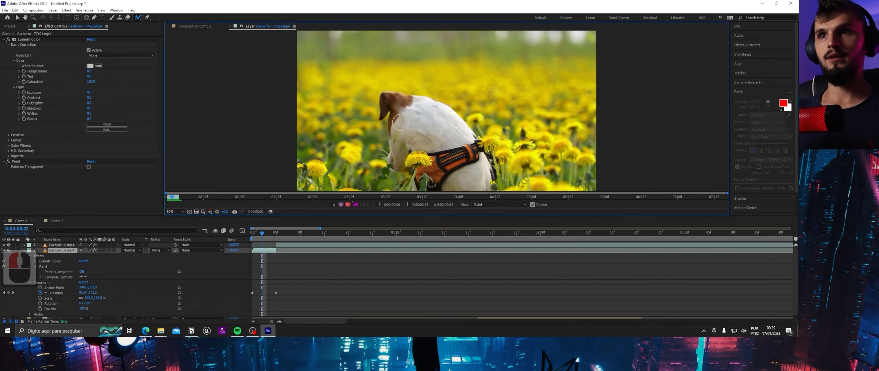
mouse_move(453, 131)
left_mouse_down()
mouse_move(424, 111)
mouse_move(400, 134)
left_mouse_up()
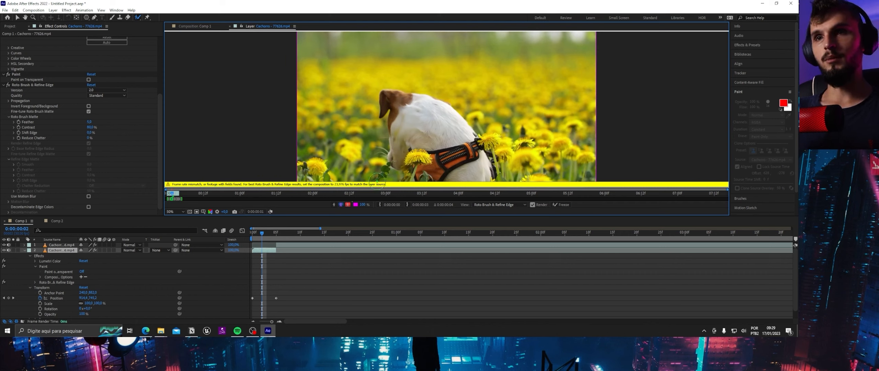
Undo the Roto Brush stroke and the Roto Brush & Refine Edge effect on the short clip
key("ctrl+z")
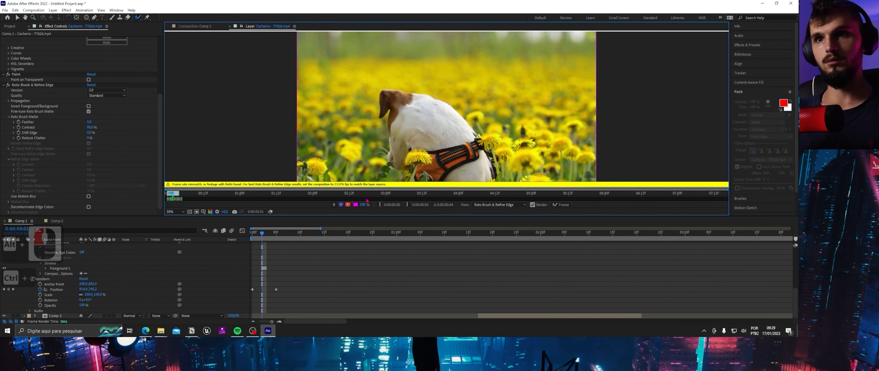
key("ctrl+z")
key("ctrl+z")
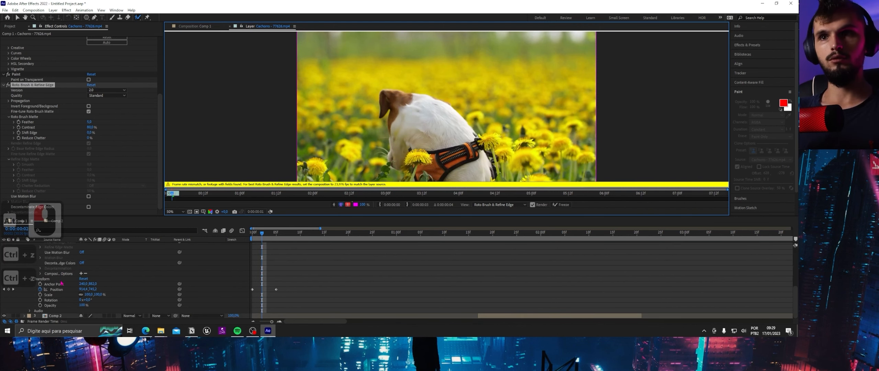
Return to the Comp 1 view at frame 0, remove the short clip's Position keyframes and collapse its properties
left_click(196, 26)
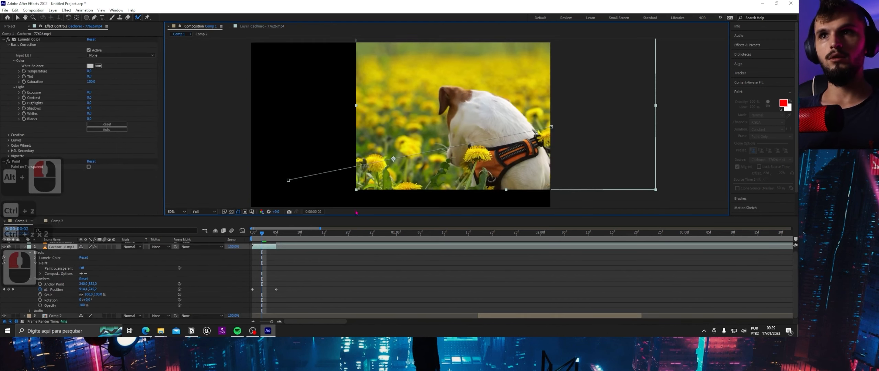
left_click_drag(262, 235, 252, 245)
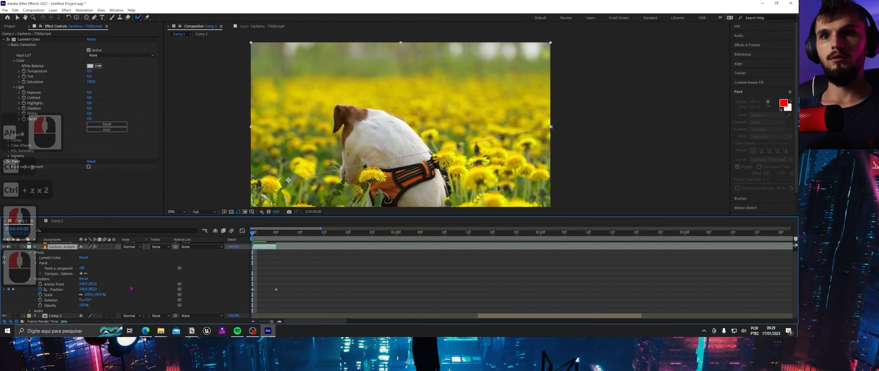
left_click(41, 289)
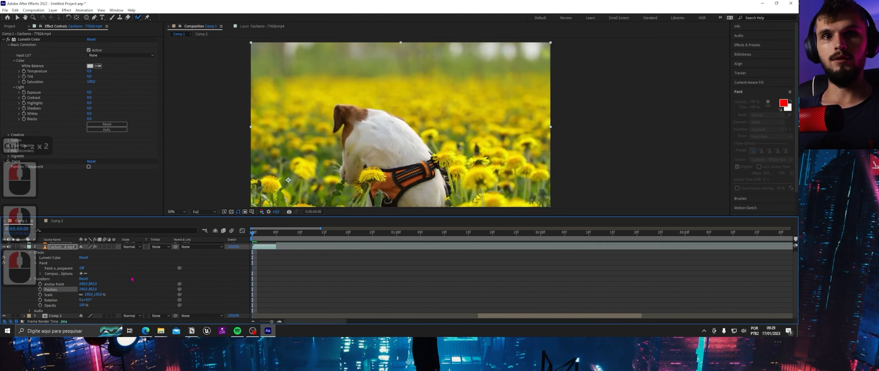
left_click(25, 247)
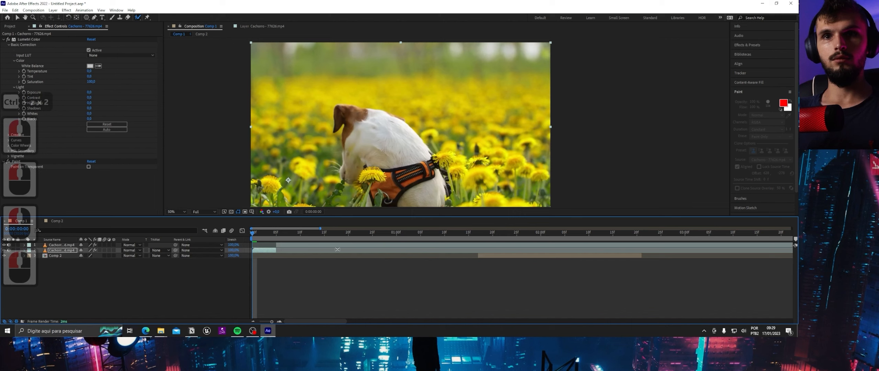
Pre-compose the short dog clip with all attributes moved into the new composition, and scrub through its first frames
key("ctrl+shift+c")
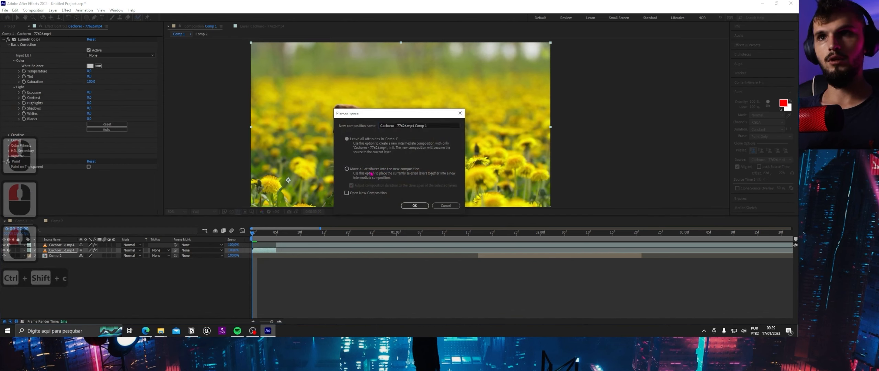
left_click(377, 169)
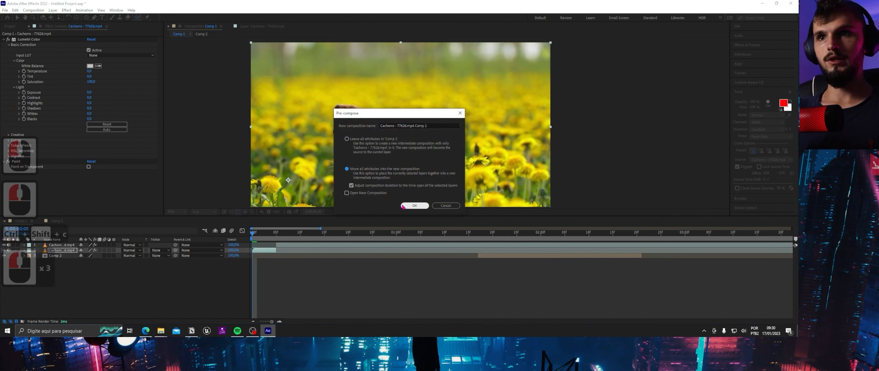
left_click(414, 205)
left_click(267, 235)
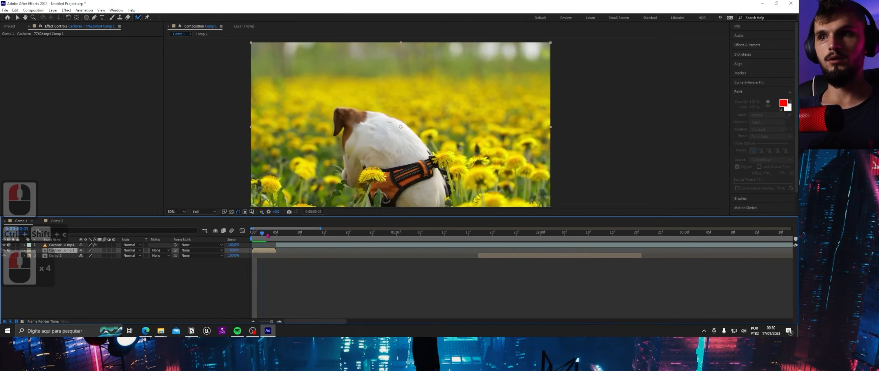
left_click_drag(267, 236, 253, 237)
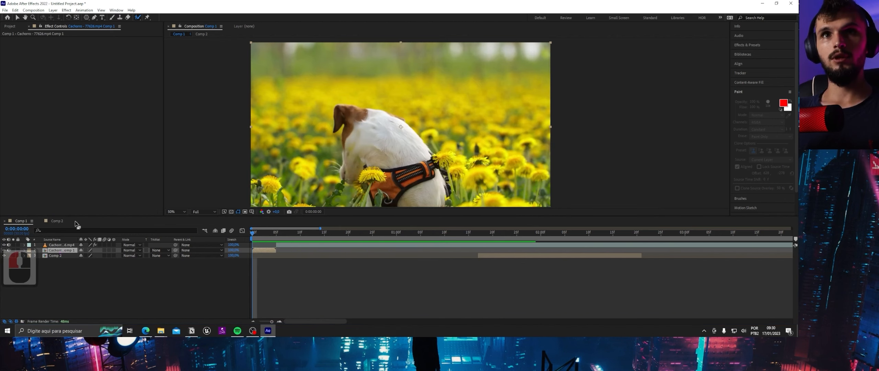
Open the pre-composed dog clip in its layer view and mark the dog's back and harness as Roto Brush foreground
double_click(64, 250)
left_click_drag(425, 114, 438, 132)
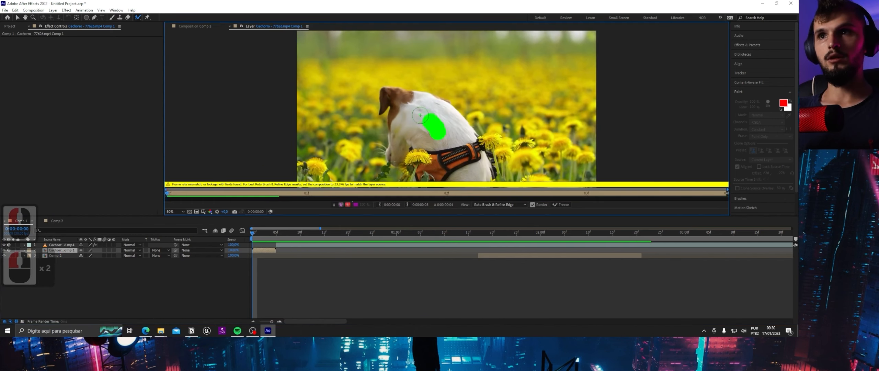
mouse_move(440, 157)
left_mouse_down()
mouse_move(439, 119)
mouse_move(396, 104)
mouse_move(413, 47)
left_mouse_up()
Add the front of the dog's neck to the Roto Brush foreground at frame 0 and advance to frame 1
scroll(397, 99, "up", 1)
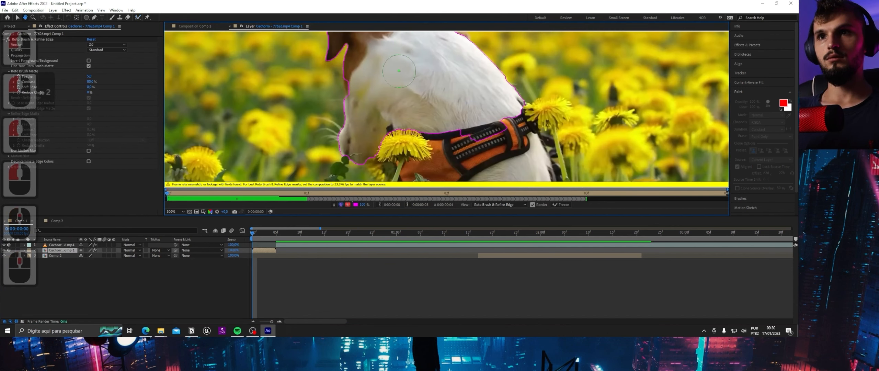
left_click_drag(350, 76, 352, 92)
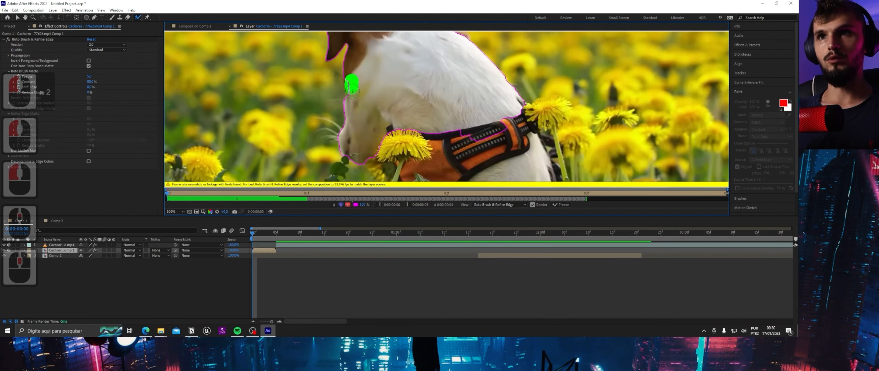
left_click_drag(403, 125, 339, 149)
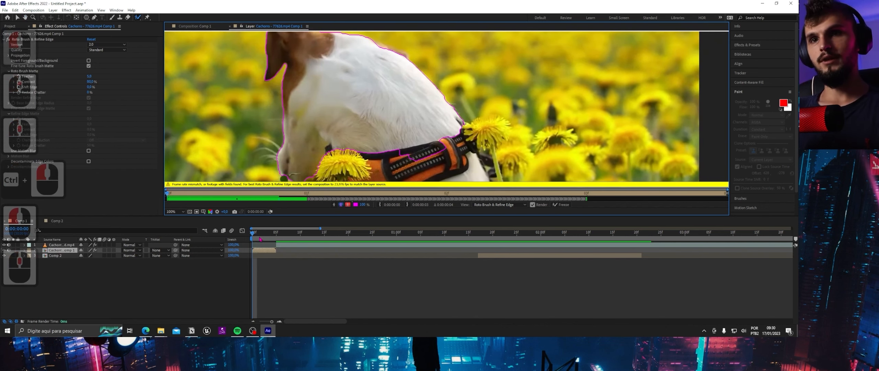
key("Page_Down")
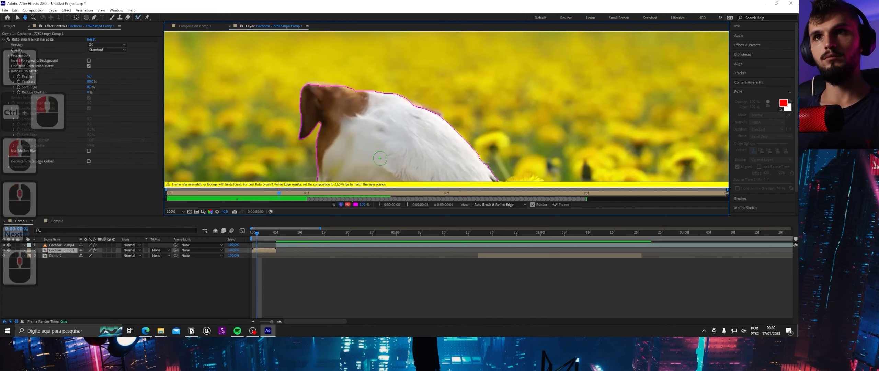
Check the dog's selection edge on the neighbouring frames, return to frame 0, and freeze the Roto Brush segmentation
key("Page_Down")
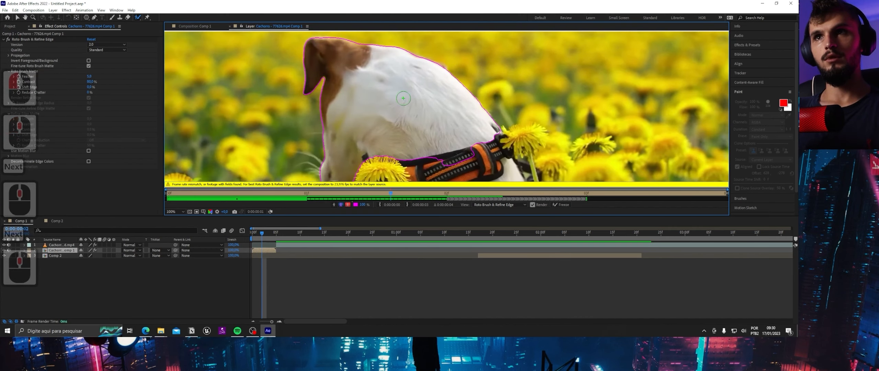
key("Page_Up")
mouse_move(427, 79)
left_mouse_down()
mouse_move(424, 61)
mouse_move(408, 53)
left_mouse_up()
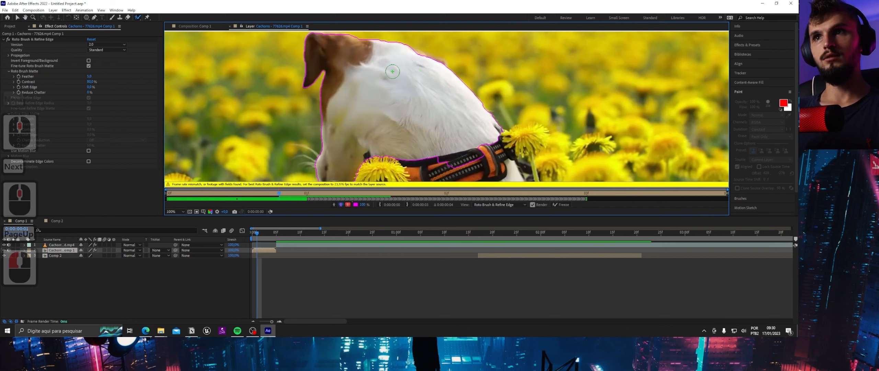
key("Page_Up")
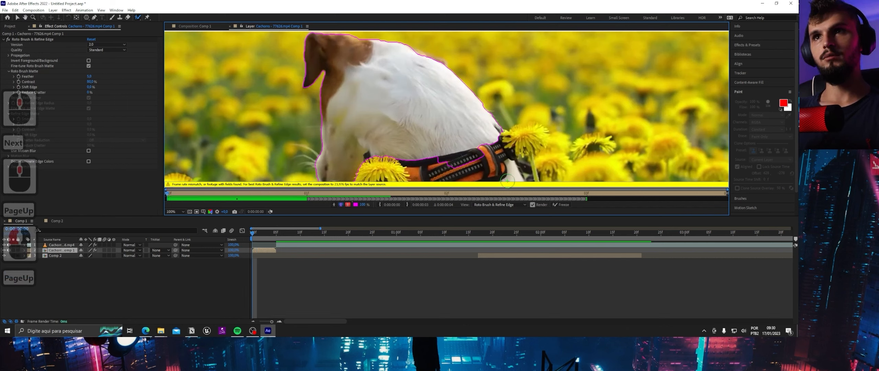
left_click(560, 204)
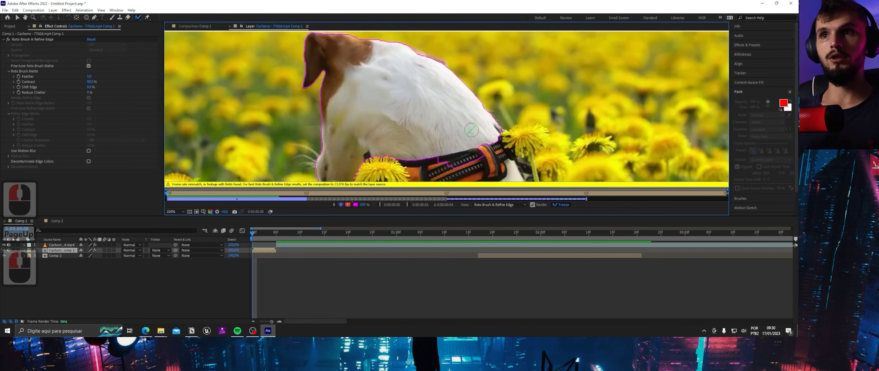
Return to the Comp 1 view and inspect the cut-out dog up close at frame 0
left_click(199, 28)
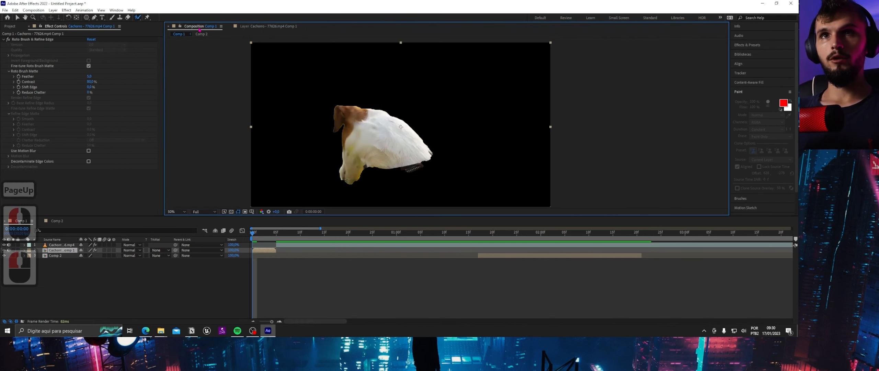
mouse_move(255, 234)
left_mouse_down()
mouse_move(270, 237)
mouse_move(253, 236)
left_mouse_up()
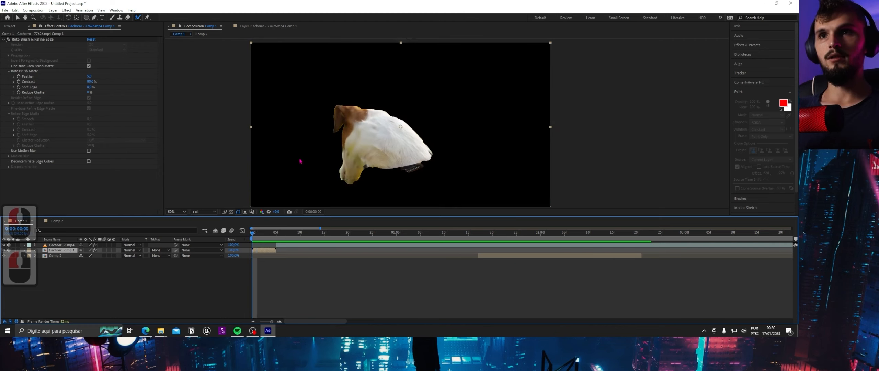
scroll(336, 119, "up", 3)
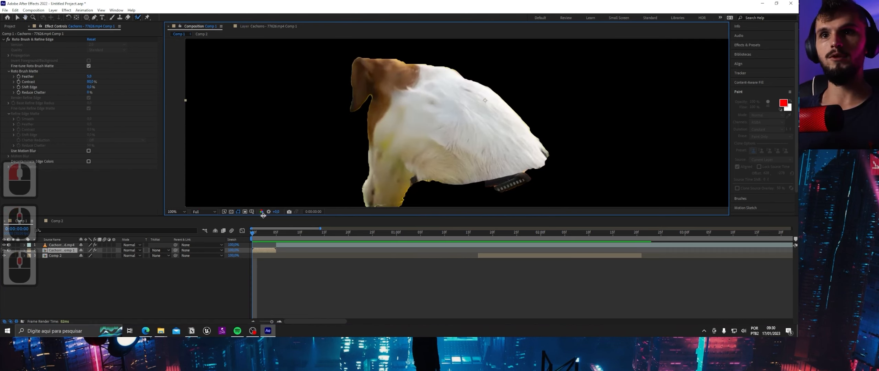
left_click(256, 238)
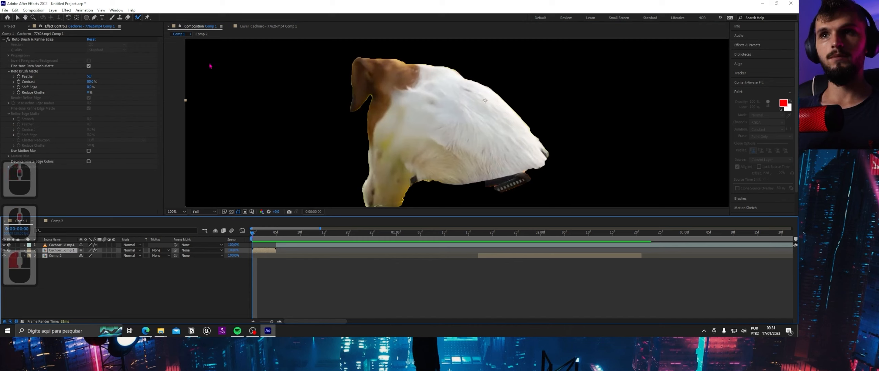
Place nine Puppet Position pins across the dog's neck, chest, front leg, belly, hindquarters and back
left_click(147, 17)
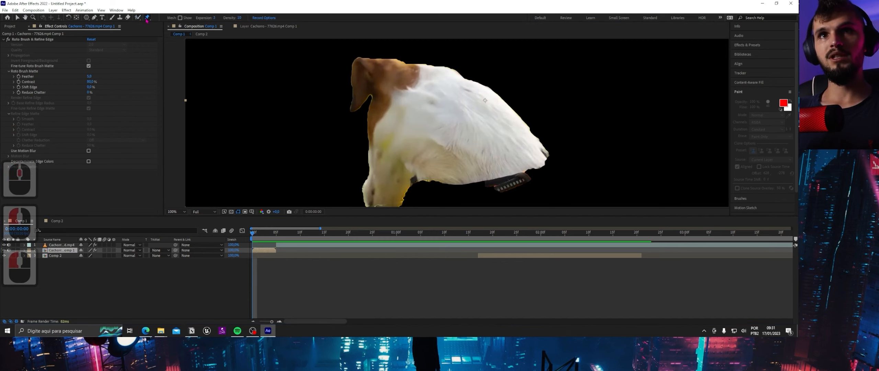
left_click(418, 71)
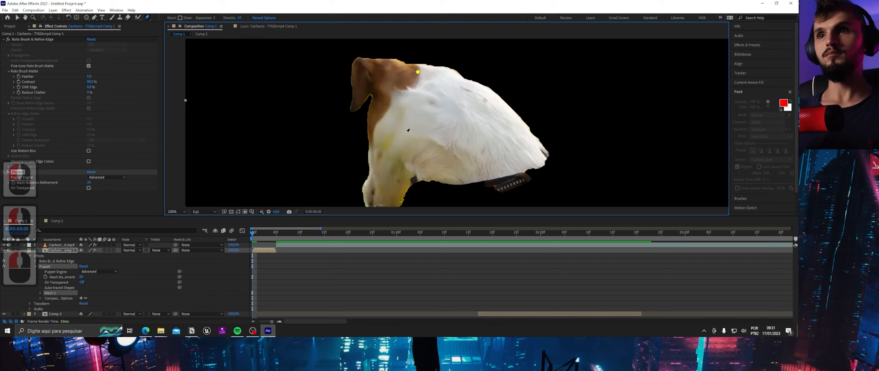
left_click(376, 127)
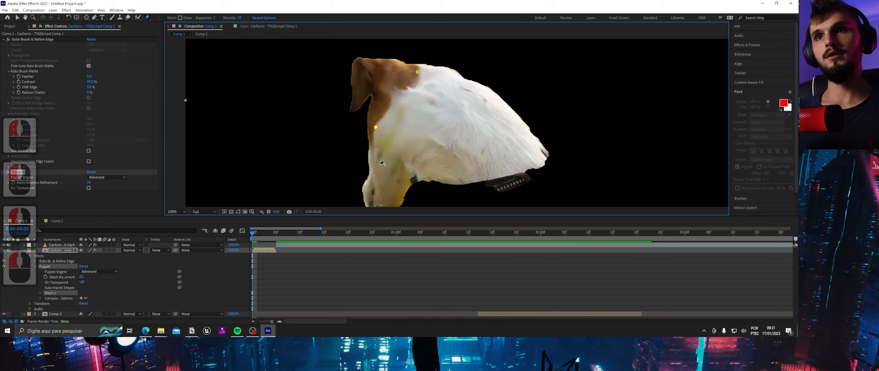
left_click(389, 190)
left_click(426, 159)
left_click(443, 179)
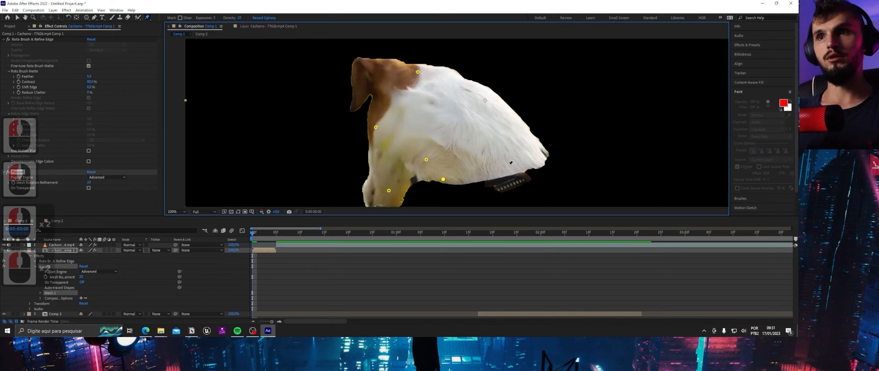
left_click(508, 164)
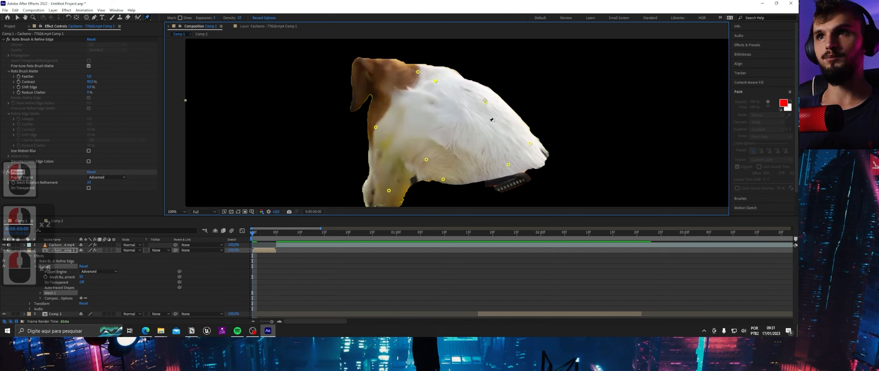
Deform the dog by moving the Puppet pins on its upper back, mid-back and the back of its neck
left_click_drag(417, 72, 443, 72)
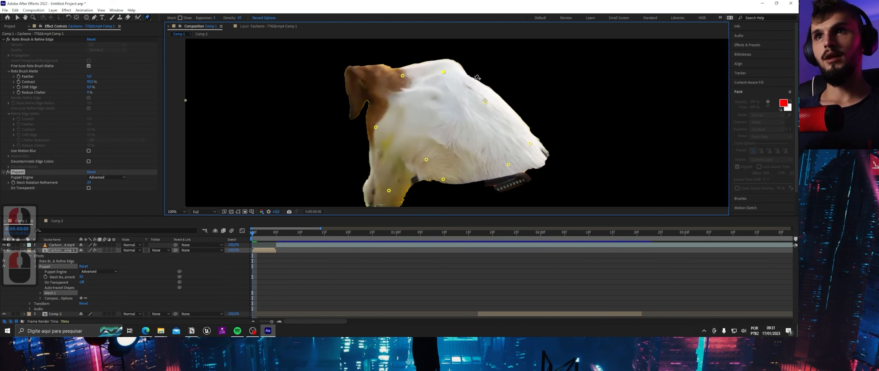
left_click_drag(485, 100, 490, 119)
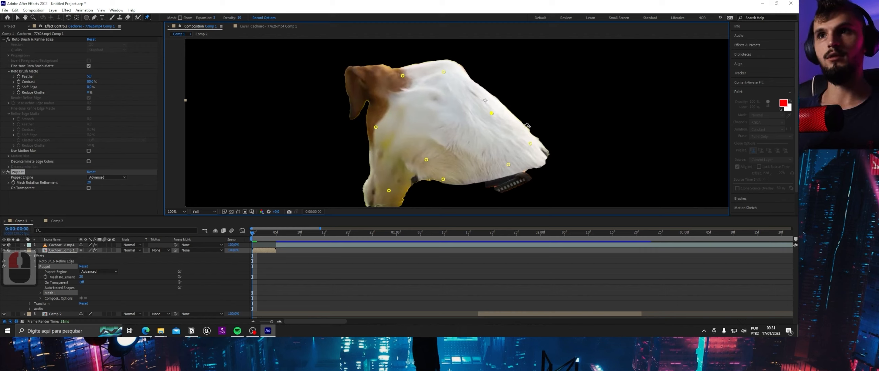
left_click_drag(402, 76, 384, 55)
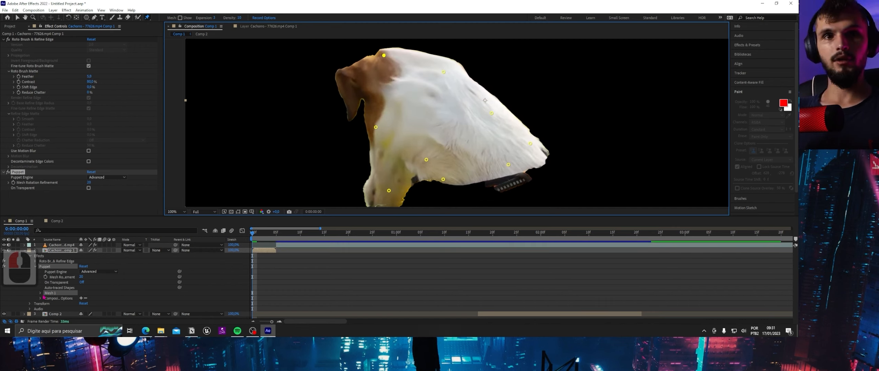
Reveal the Puppet pins under Mesh 1's Deform group and add a second position keyframe for Puppet Pin 3 at frame 5
left_click(55, 252)
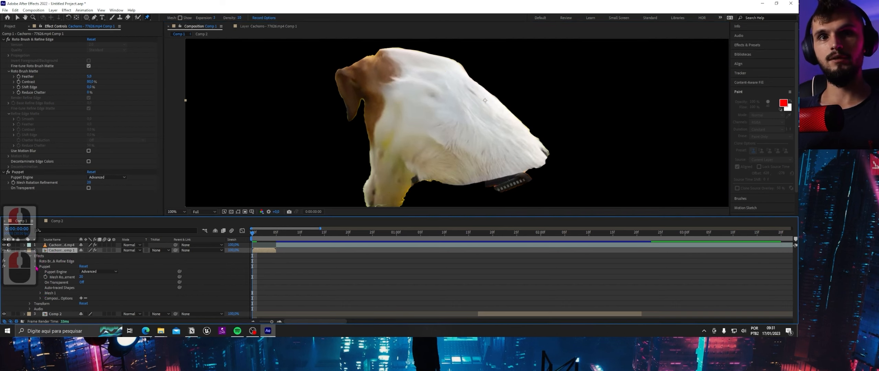
left_click(46, 309)
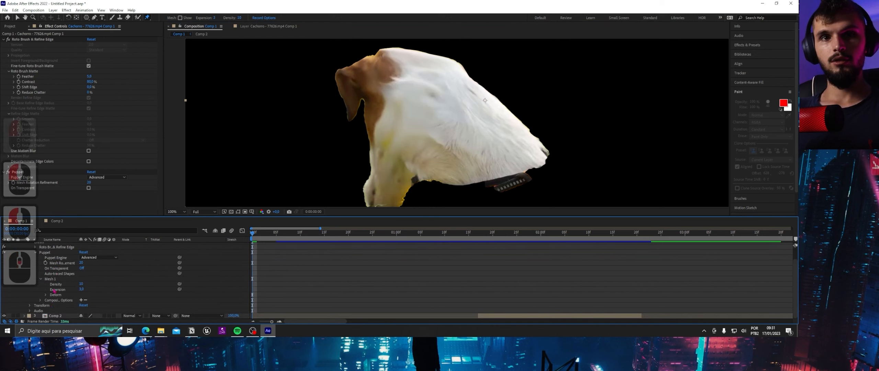
scroll(60, 271, "down", 5)
scroll(61, 264, "down", 2)
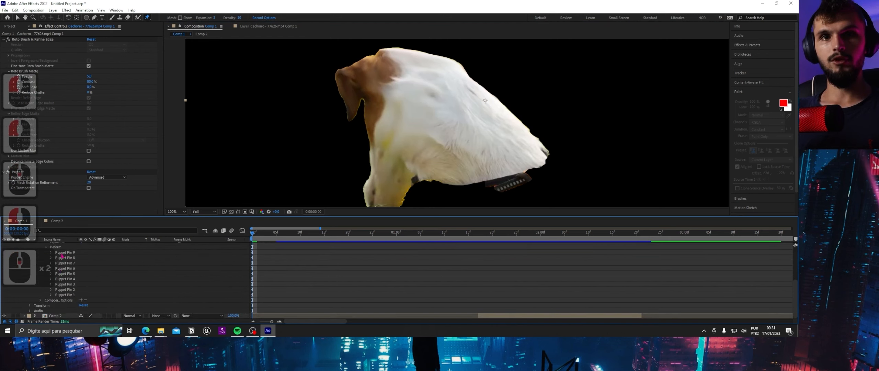
left_click(67, 258)
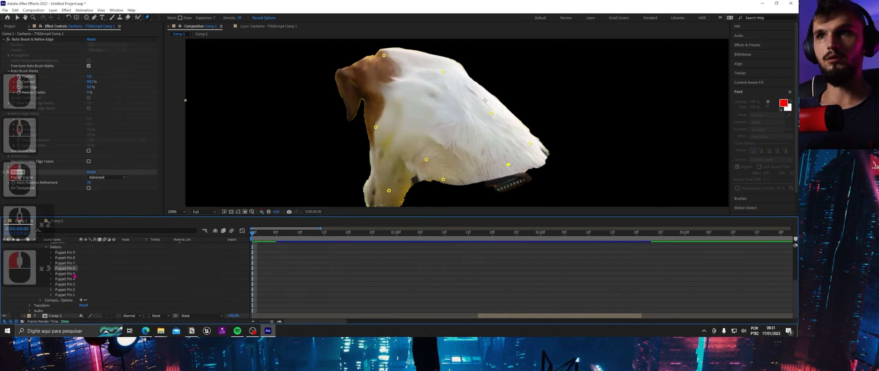
left_click(65, 273)
left_click(71, 278)
left_click(73, 284)
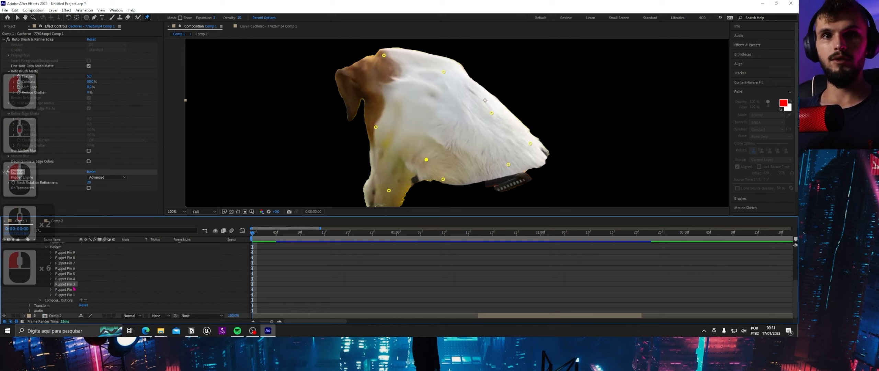
left_click(51, 285)
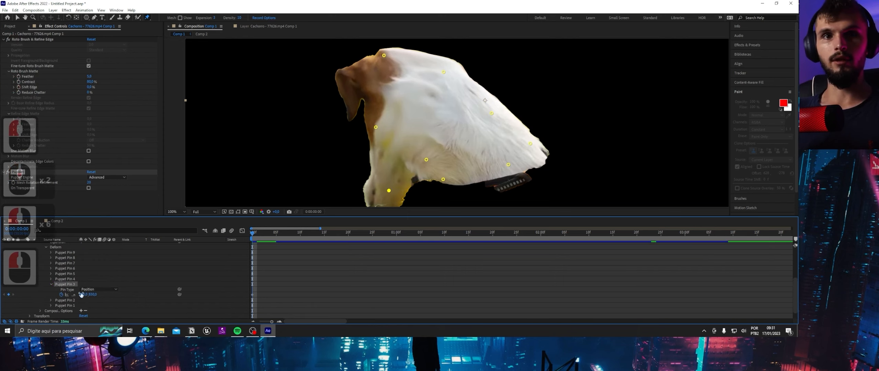
left_click_drag(252, 233, 276, 233)
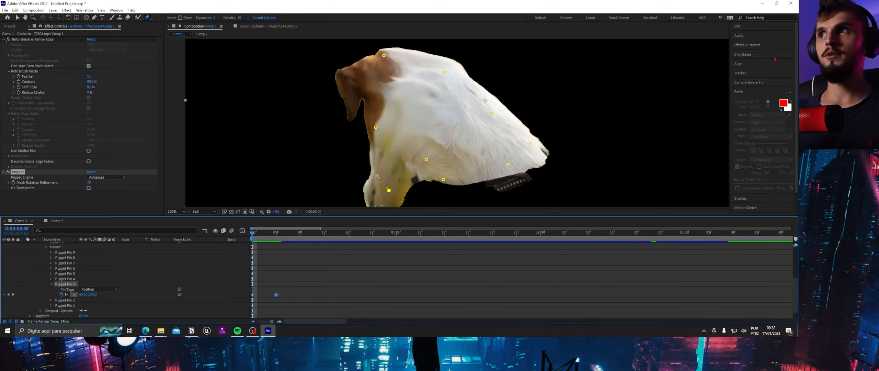
Open the Render Queue beside the composition timelines and return to the Comp 1 timeline
left_click(116, 10)
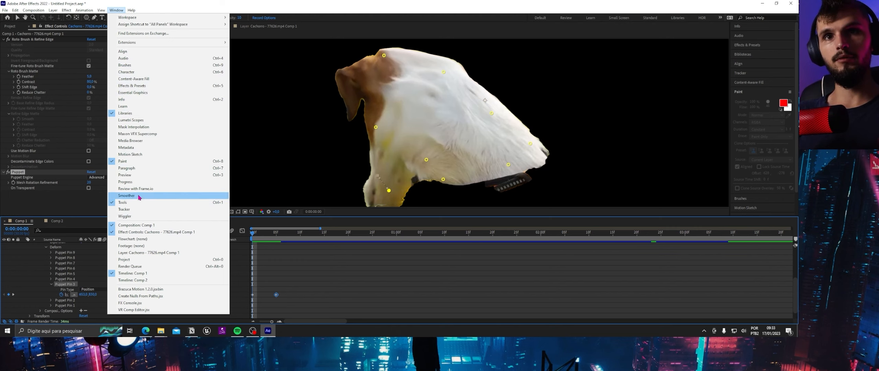
left_click(138, 269)
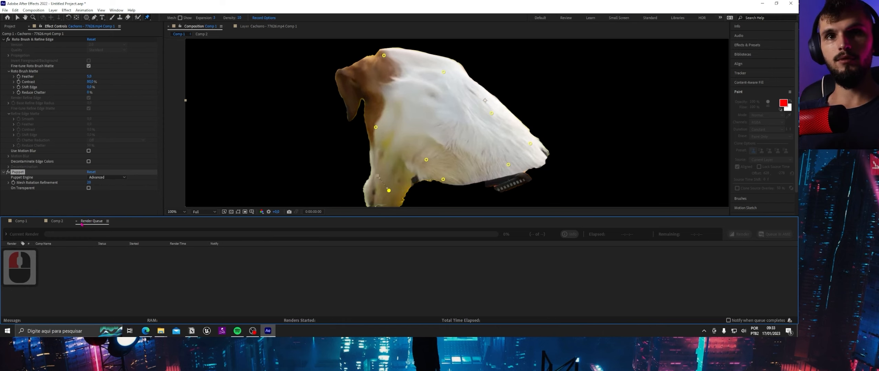
left_click_drag(82, 224, 127, 224)
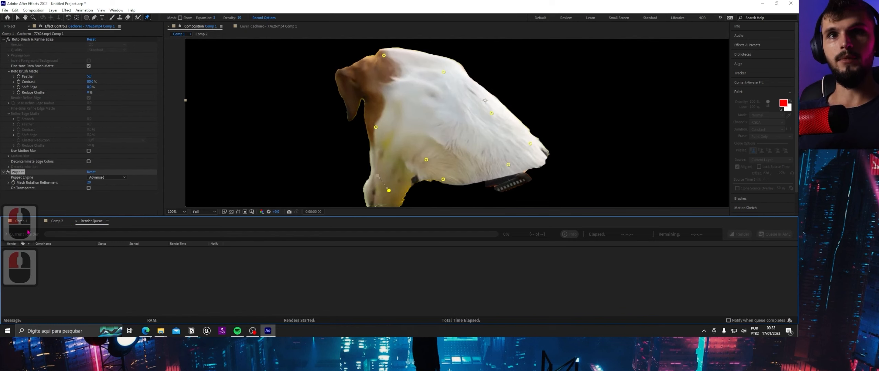
left_click(21, 220)
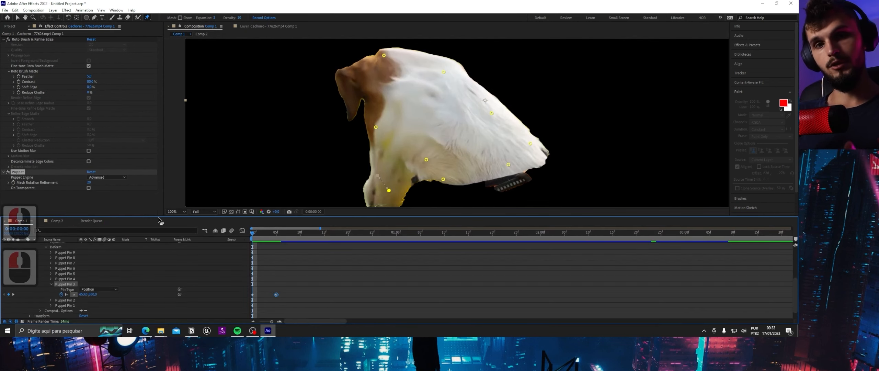